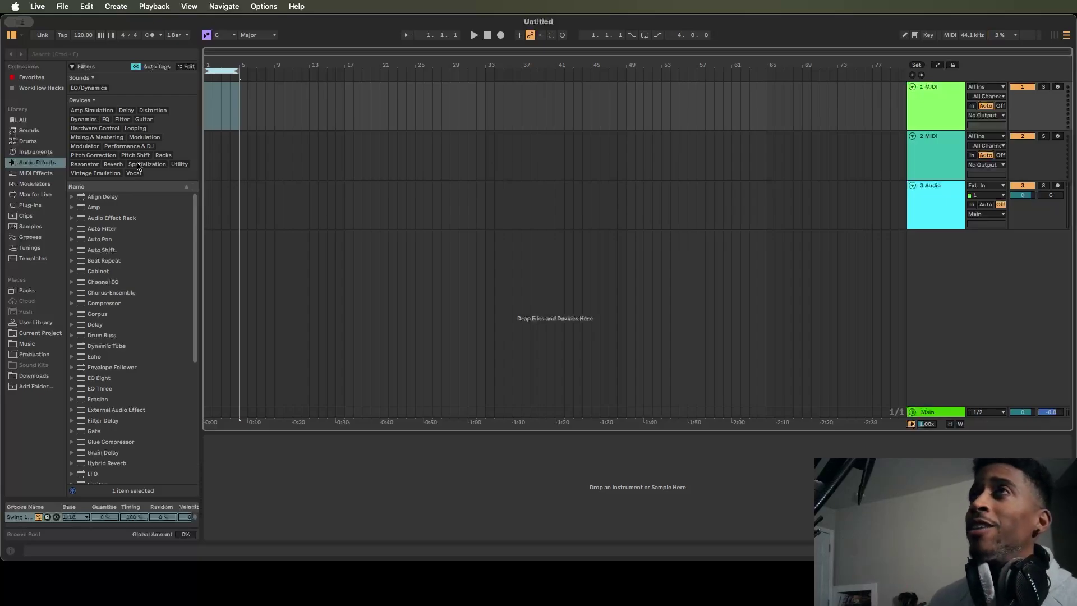
# - Set the tempo to 140 BPM and load Grand Piano from Favorites onto the first MIDI track
pyautogui.click(83, 35)
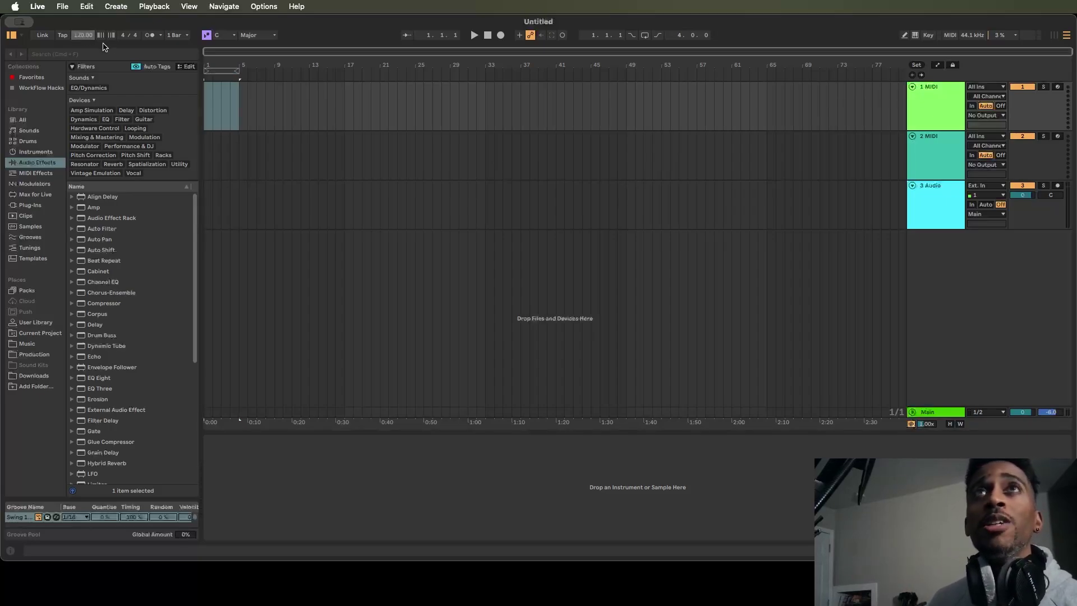
pyautogui.write('140')
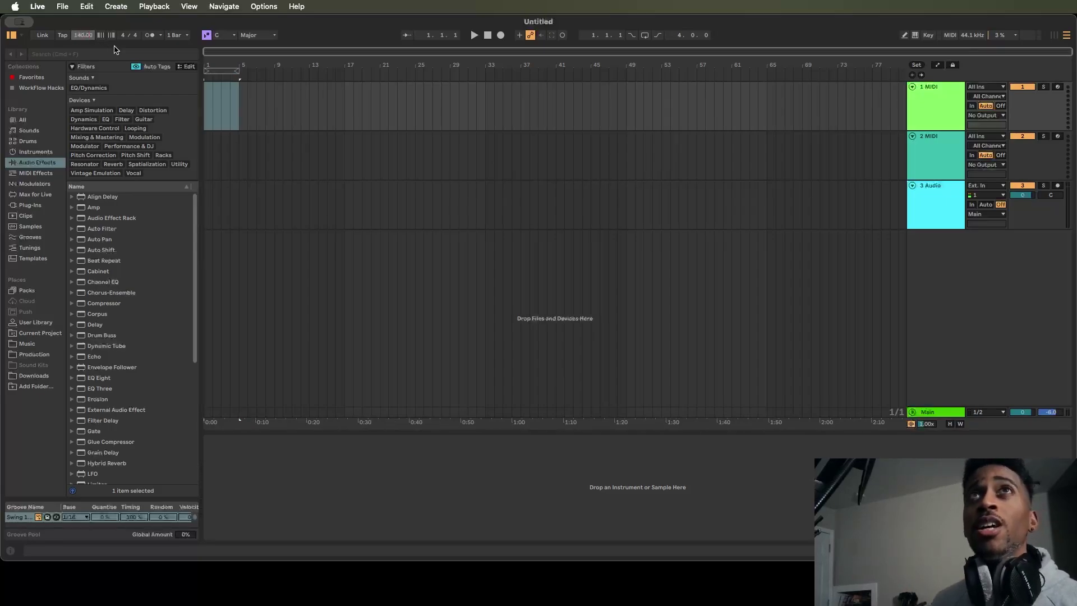
pyautogui.click(936, 103)
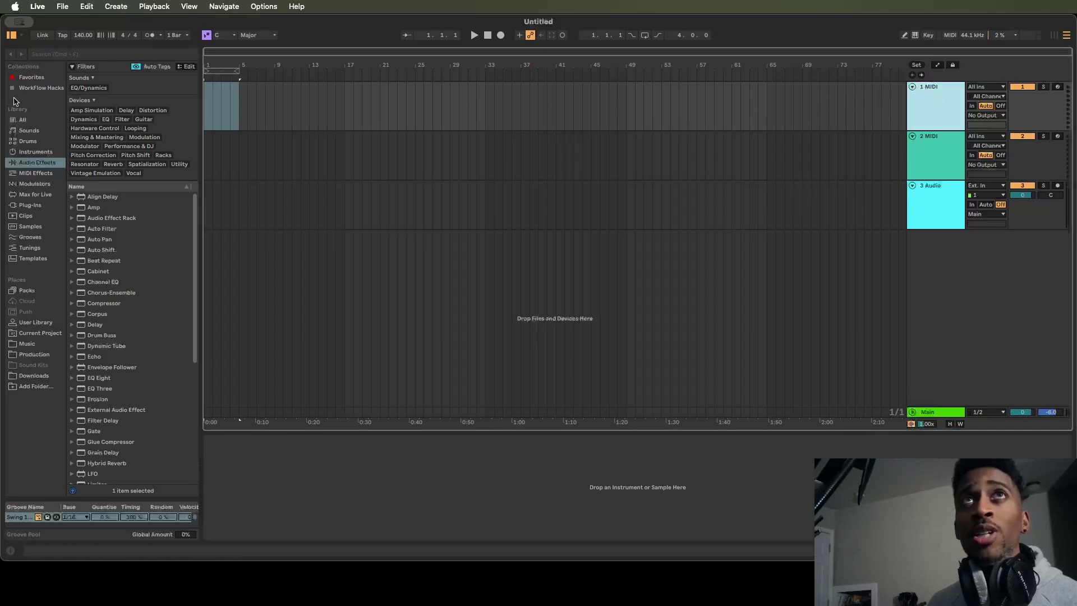
pyautogui.click(30, 78)
pyautogui.press('Return')
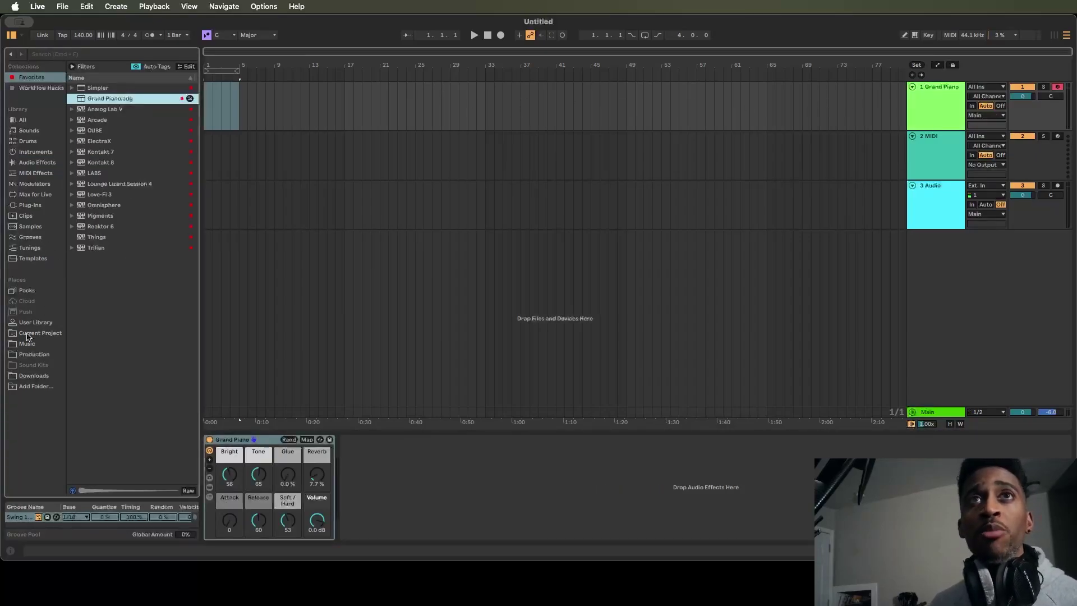
# - Place the pads MIDI clips from the LOVE-FI 3 MIDI folder in Downloads onto the Grand Piano track, the longer one starting at bar 1
pyautogui.click(31, 375)
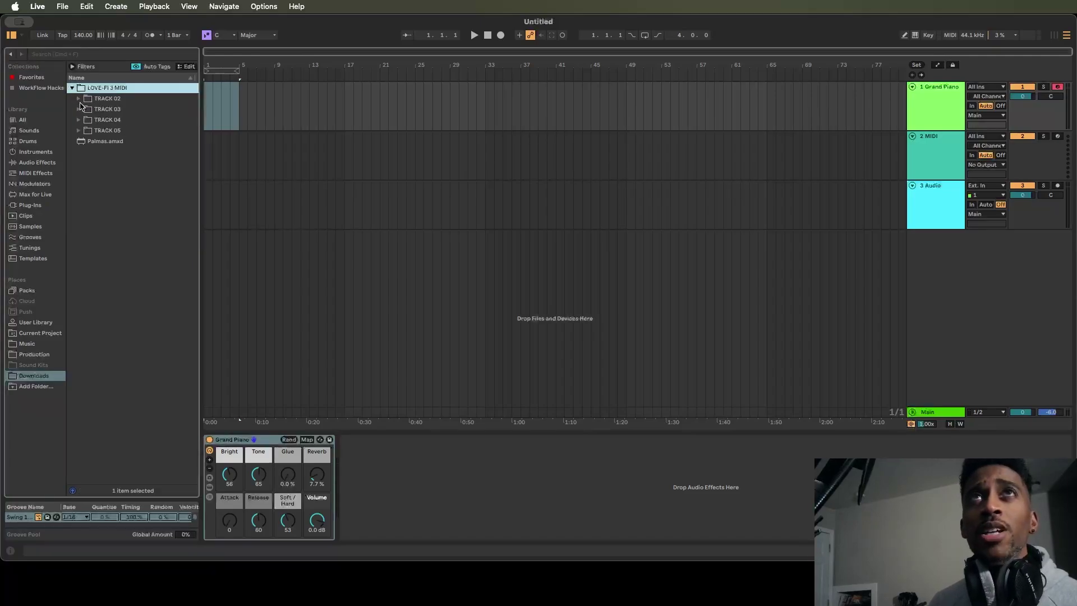
pyautogui.click(78, 99)
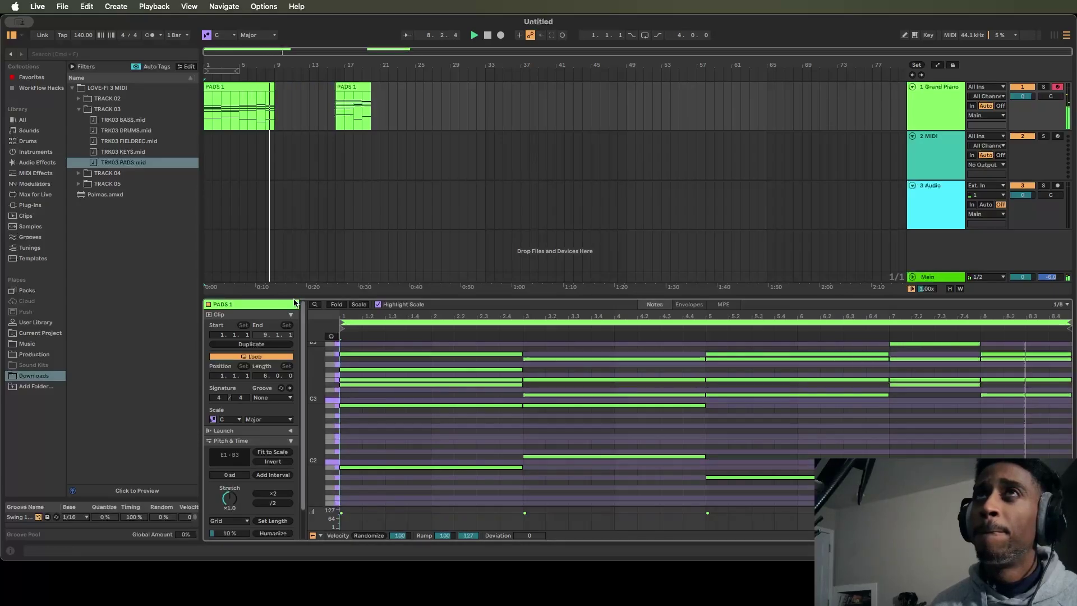
pyautogui.moveTo(256, 85)
pyautogui.mouseDown()
pyautogui.moveTo(427, 96)
pyautogui.moveTo(255, 88)
pyautogui.mouseUp()
# - Collapse the TRACK 03 folder and move the shorter PADS 1 clip out to bar 33
pyautogui.click(79, 109)
pyautogui.click(259, 88)
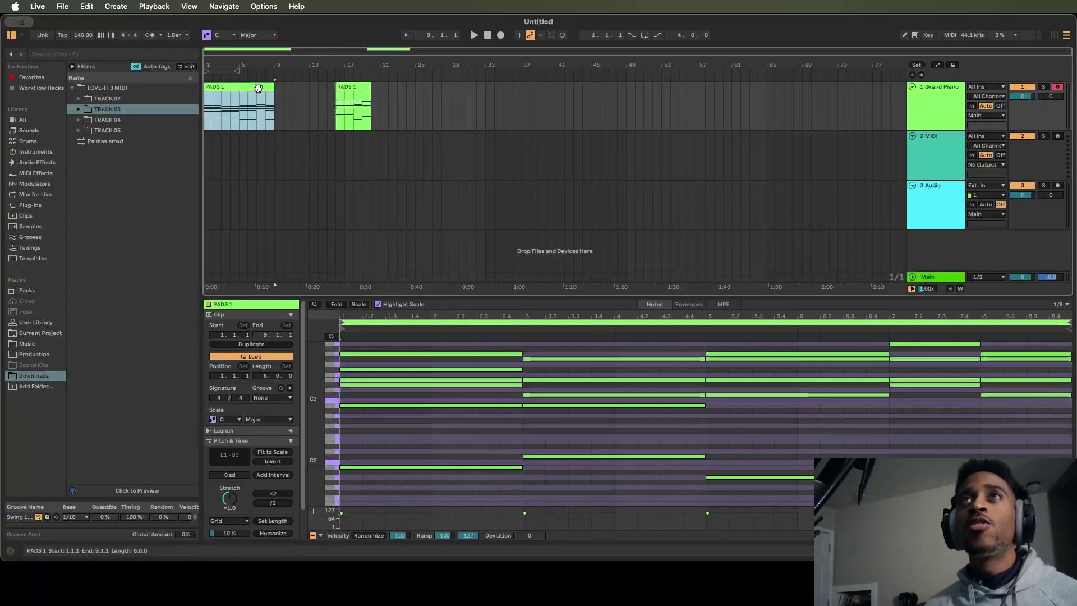
pyautogui.click(352, 90)
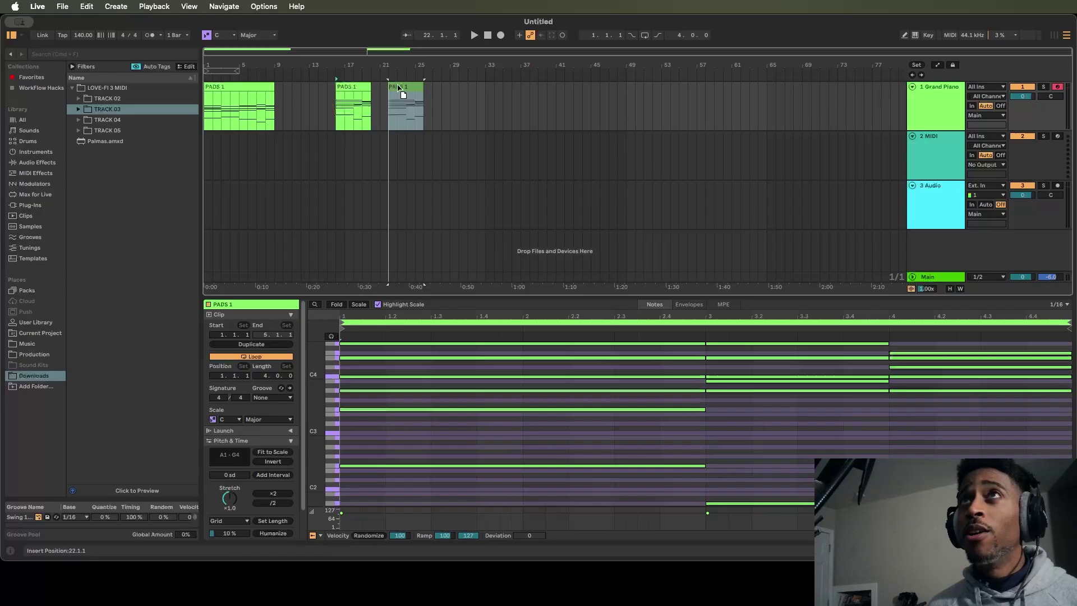
pyautogui.moveTo(486, 85); pyautogui.dragTo(501, 92)
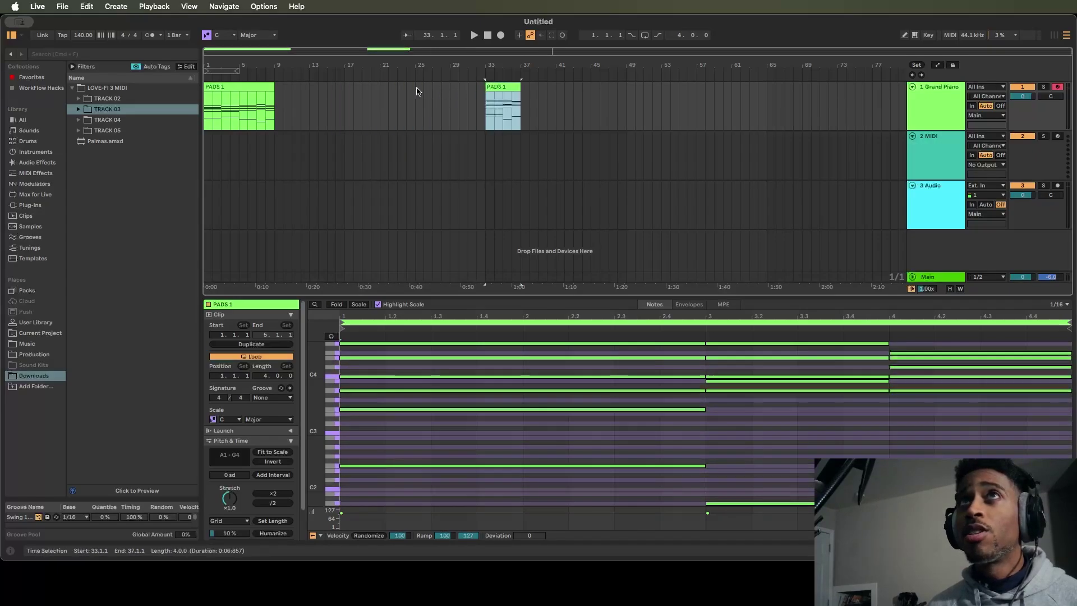
# - Stretch all notes of the first PADS 1 clip to double length and extend the clip to 16 bars
pyautogui.click(236, 95)
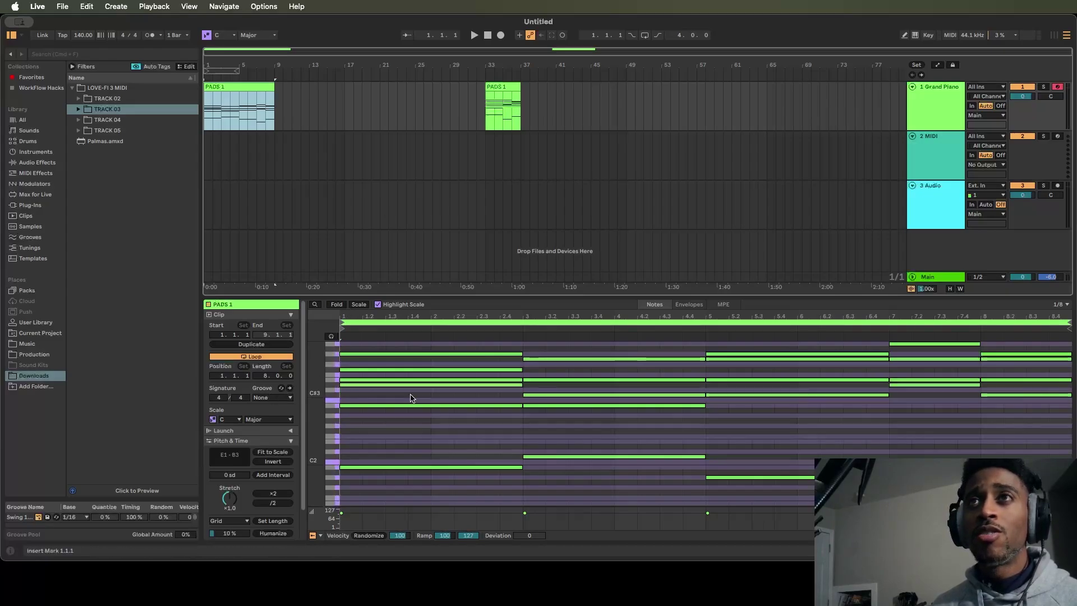
pyautogui.click(409, 431)
pyautogui.press('super+a')
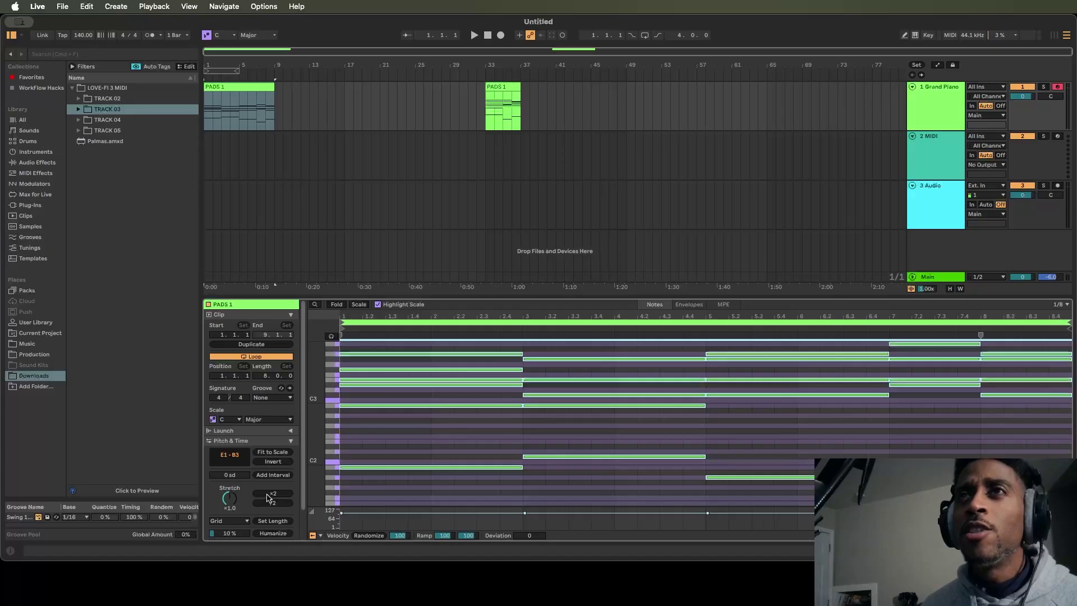
pyautogui.click(268, 495)
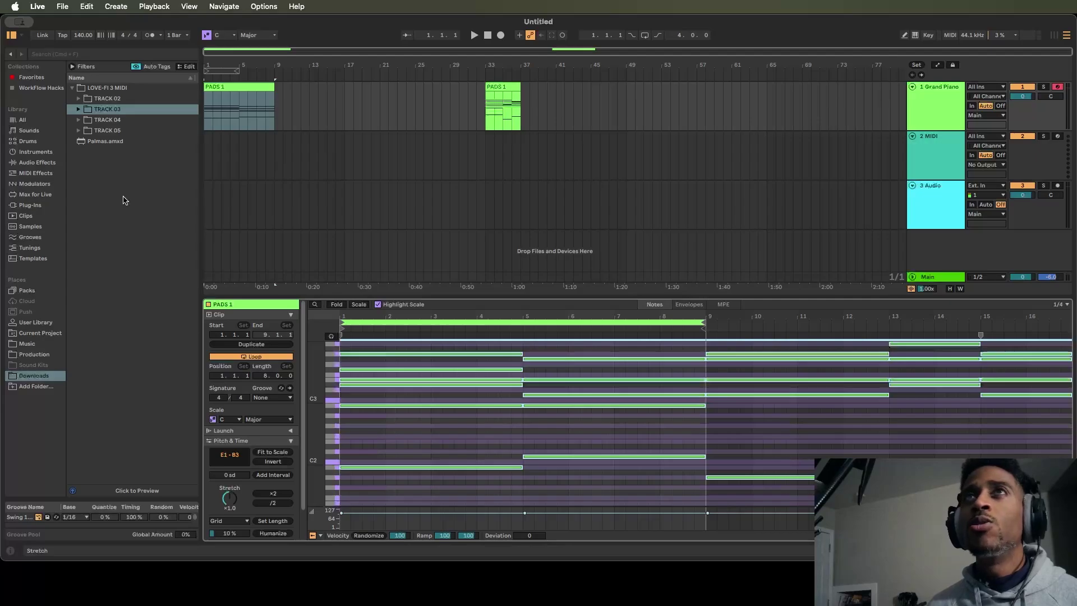
pyautogui.moveTo(268, 87); pyautogui.dragTo(341, 82)
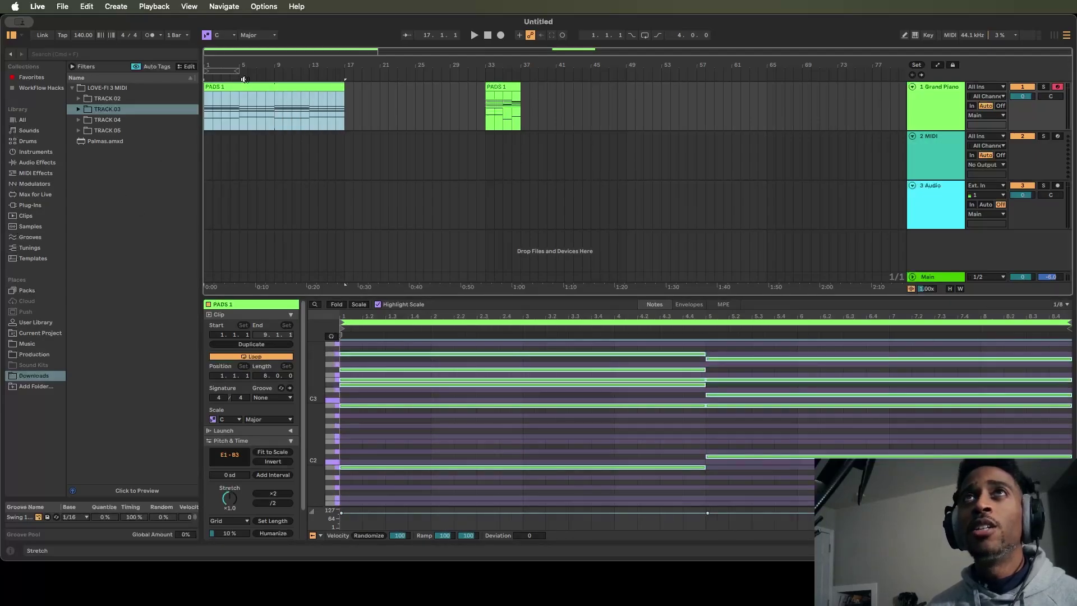
# - Load the QuietMusic plug-in Serenity 2 onto the first track in place of Grand Piano
pyautogui.click(30, 205)
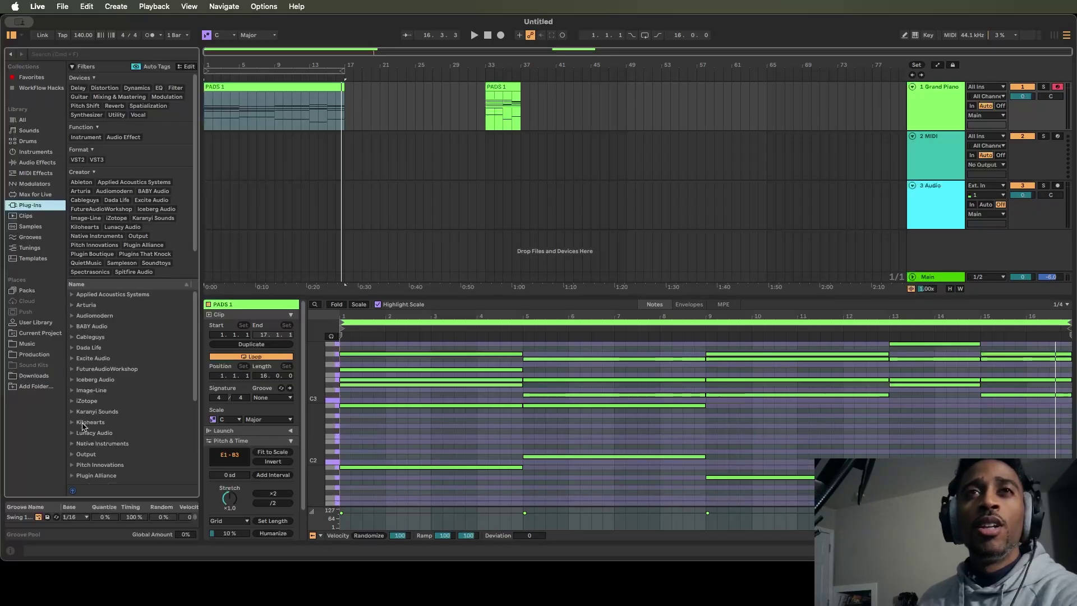
pyautogui.scroll(-5, 91, 432)
pyautogui.click(91, 429)
pyautogui.doubleClick(104, 438)
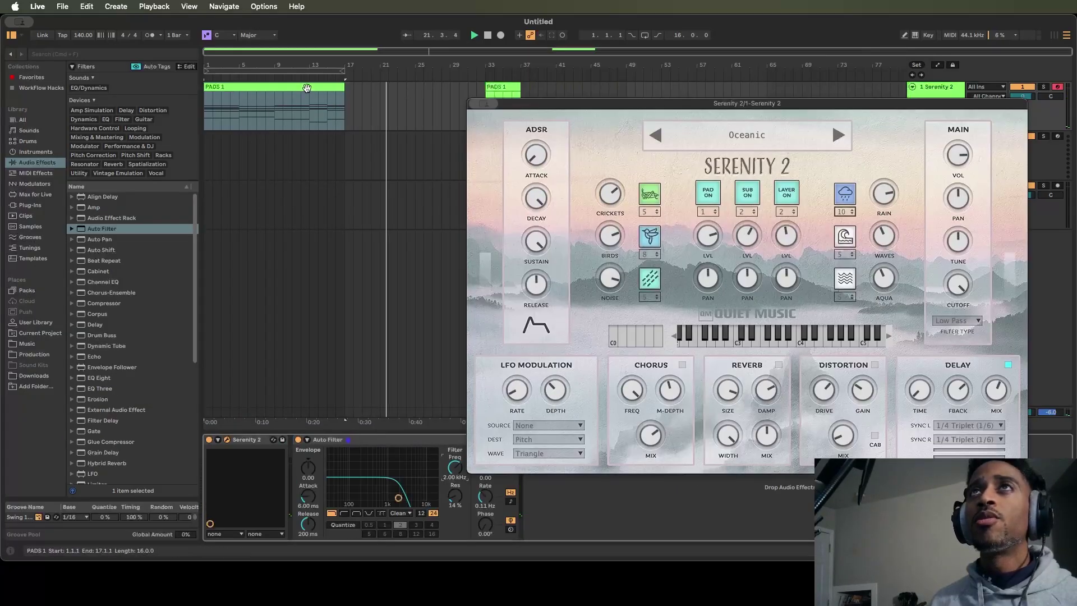
# - Loop the 16-bar PADS 1 clip and add a Compressor to the track with a threshold of about -21.3 dB
pyautogui.click(307, 88)
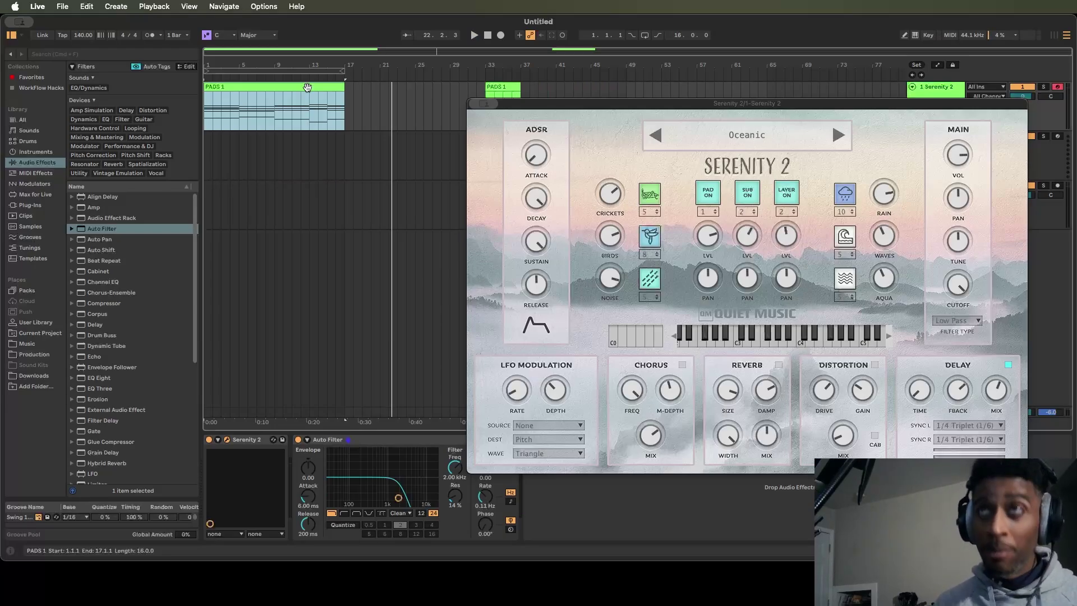
pyautogui.press('super+l')
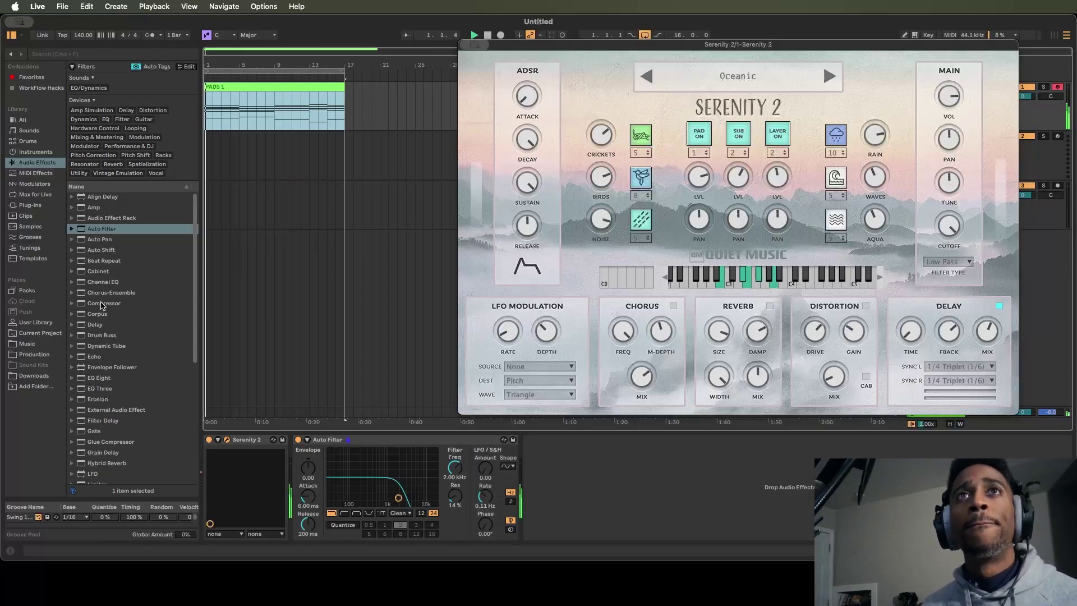
pyautogui.doubleClick(102, 304)
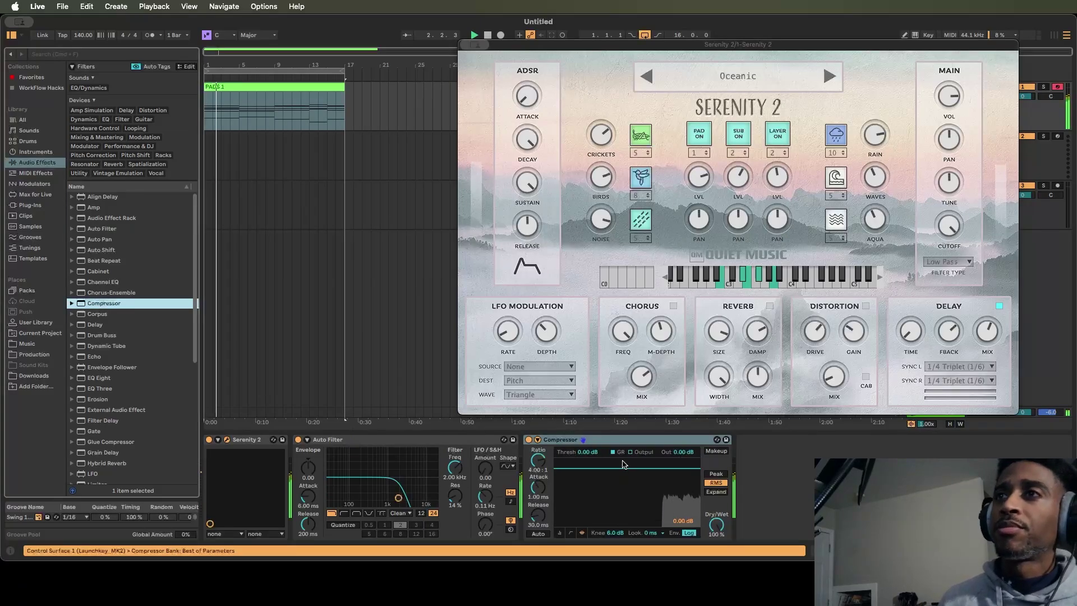
pyautogui.moveTo(643, 469); pyautogui.dragTo(643, 519)
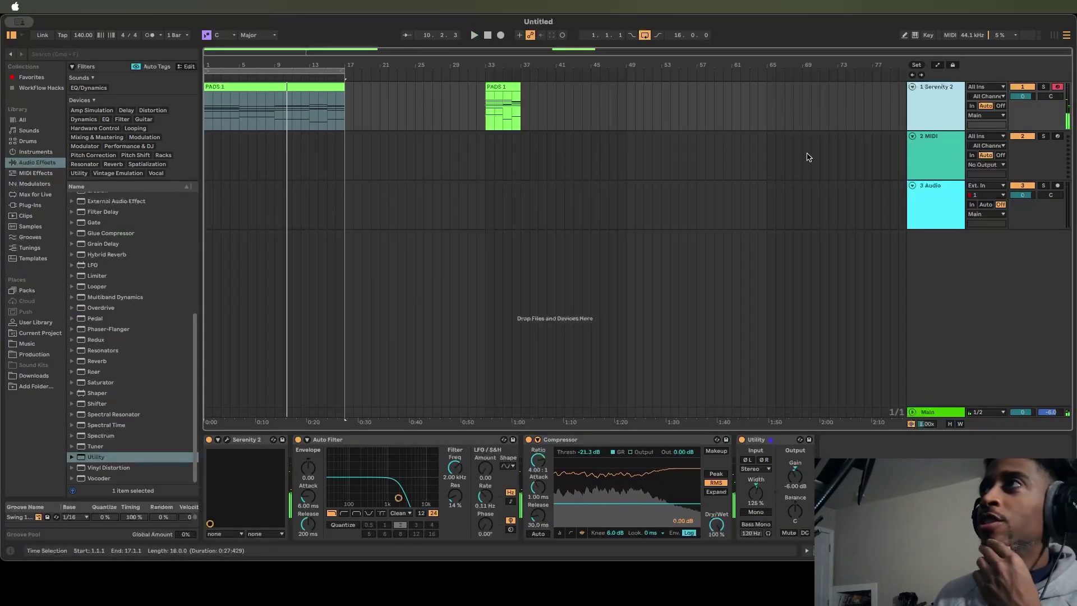
# - Duplicate the Serenity 2 track together with its clips and effects
pyautogui.press('Down')
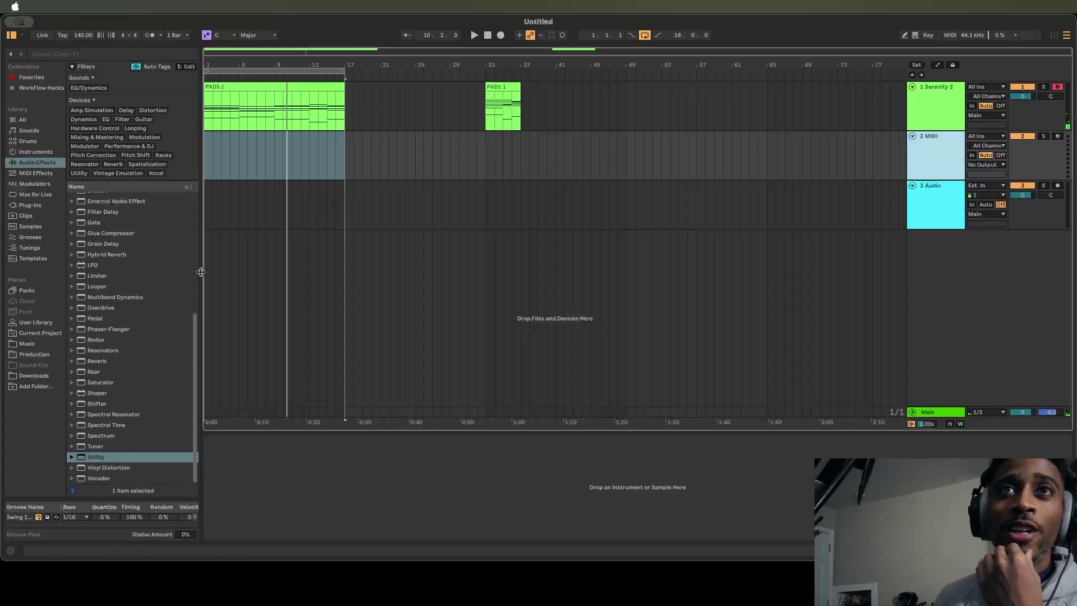
pyautogui.click(936, 96)
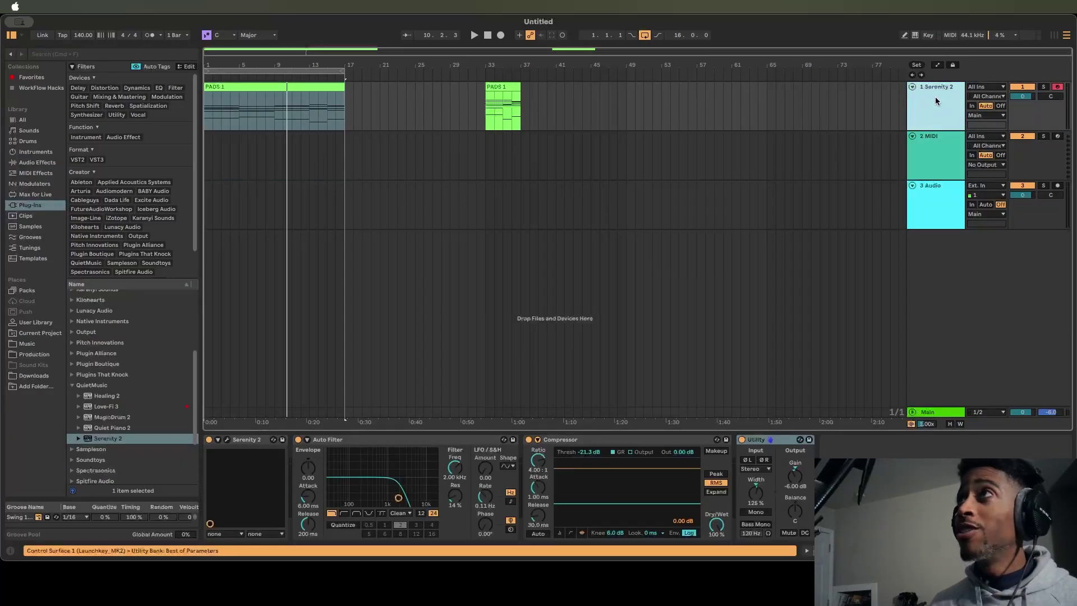
pyautogui.press('super+d')
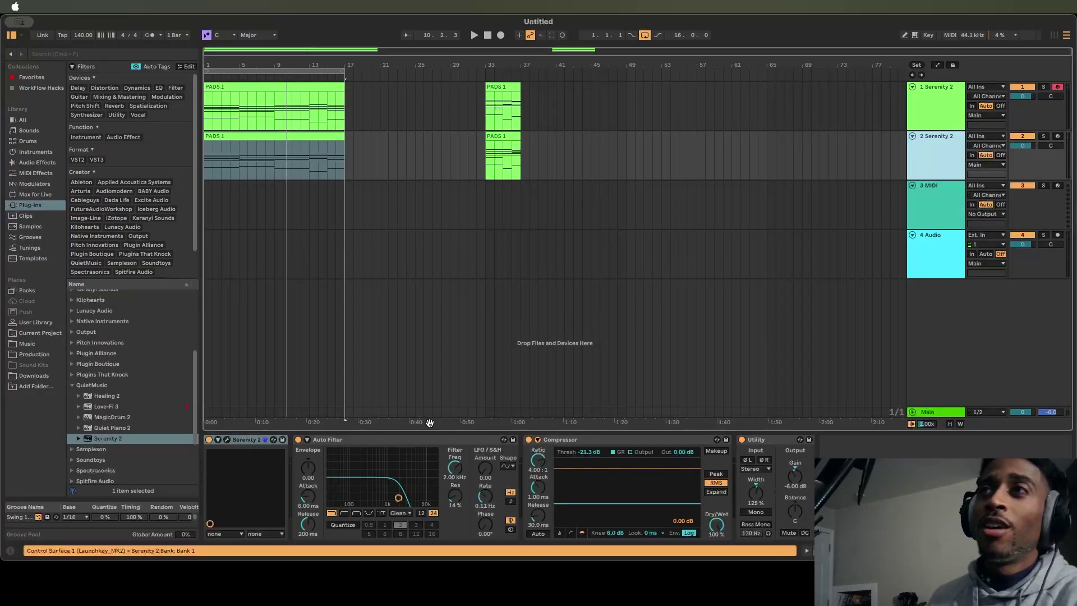
# - Load the Twinsun preset in Serenity 2 on the duplicated track and move the plug-in window aside
pyautogui.click(226, 439)
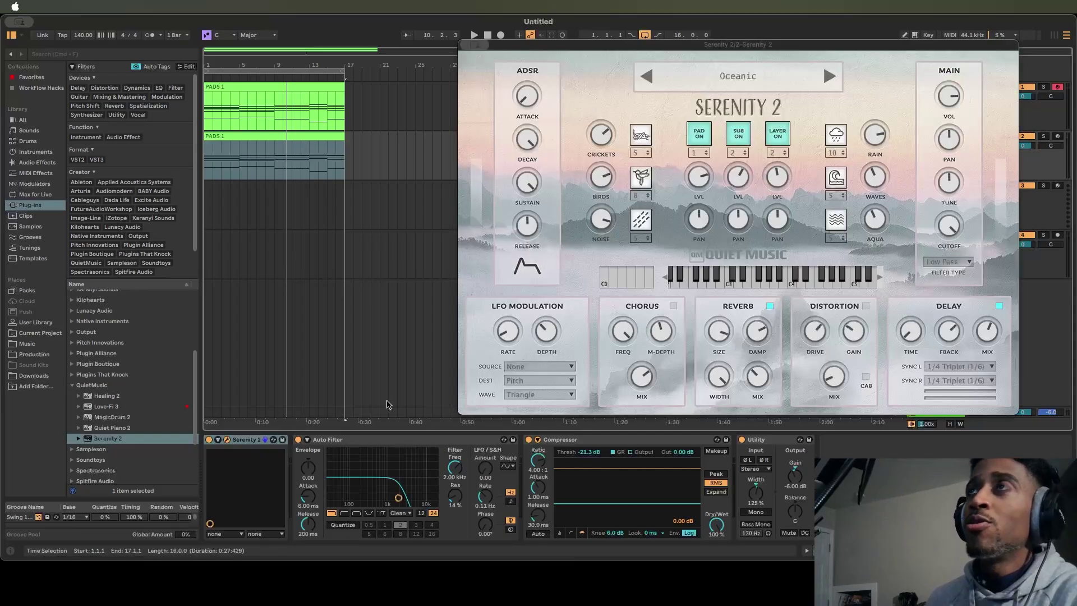
pyautogui.click(732, 80)
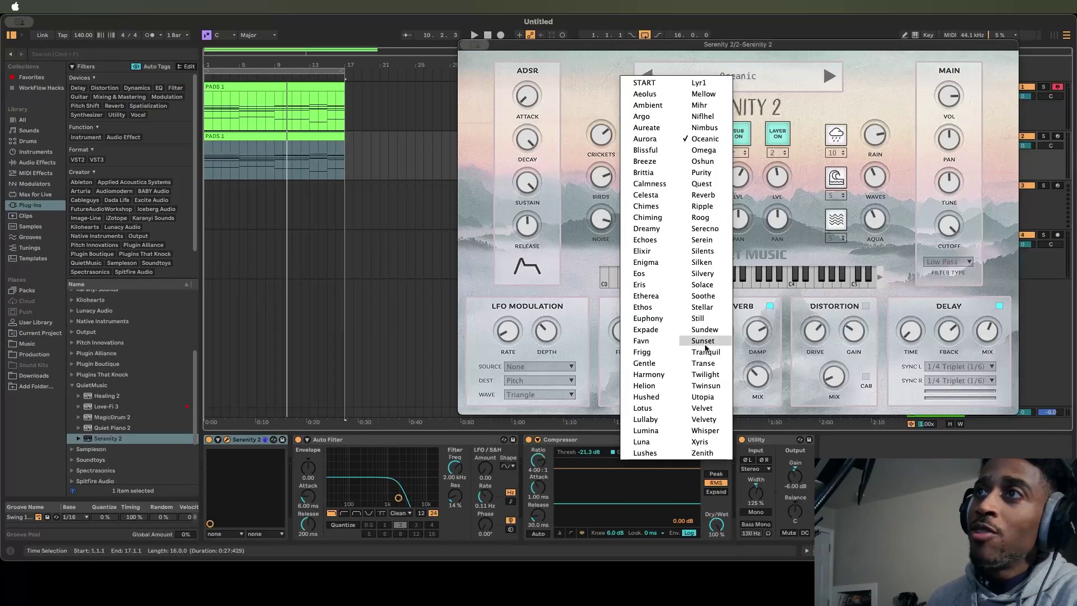
pyautogui.click(707, 383)
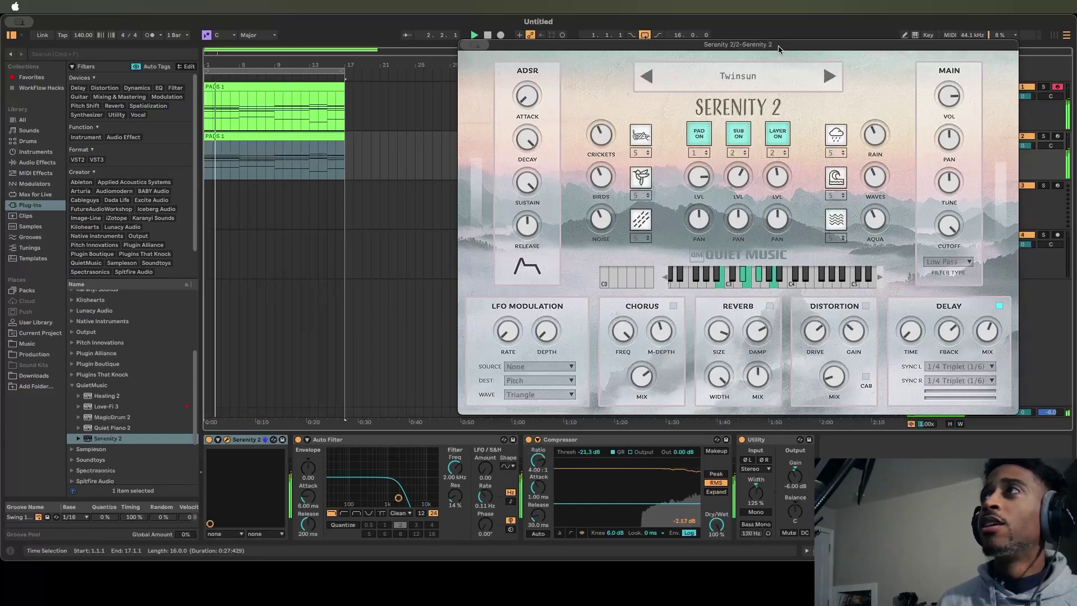
pyautogui.moveTo(779, 49); pyautogui.dragTo(717, 43)
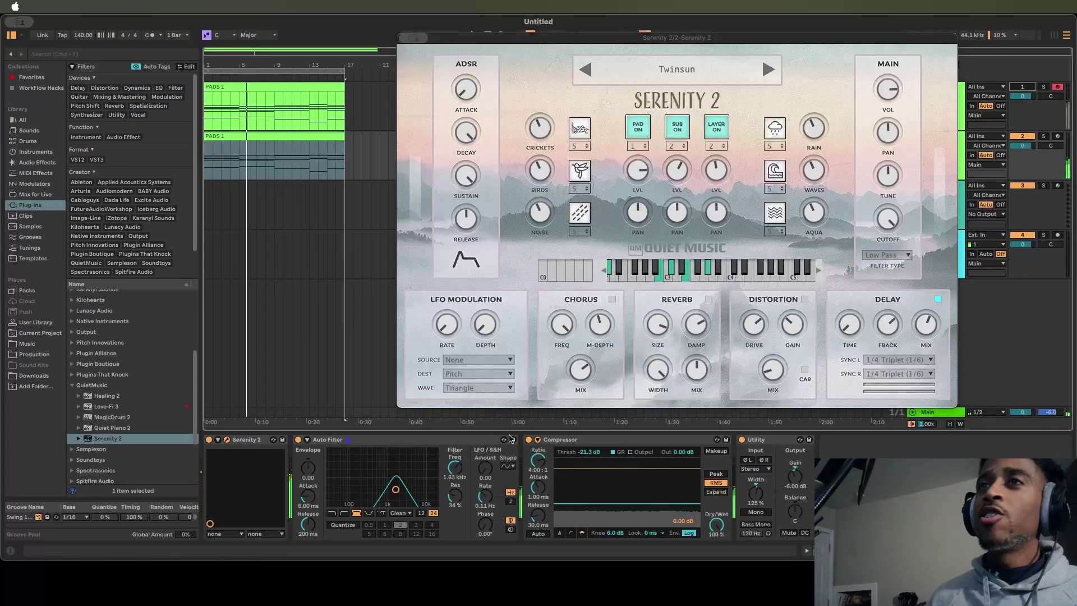
# - Search the audio effects for "lfo" and insert the LFO between the Compressor and Utility on the duplicated track
pyautogui.click(461, 439)
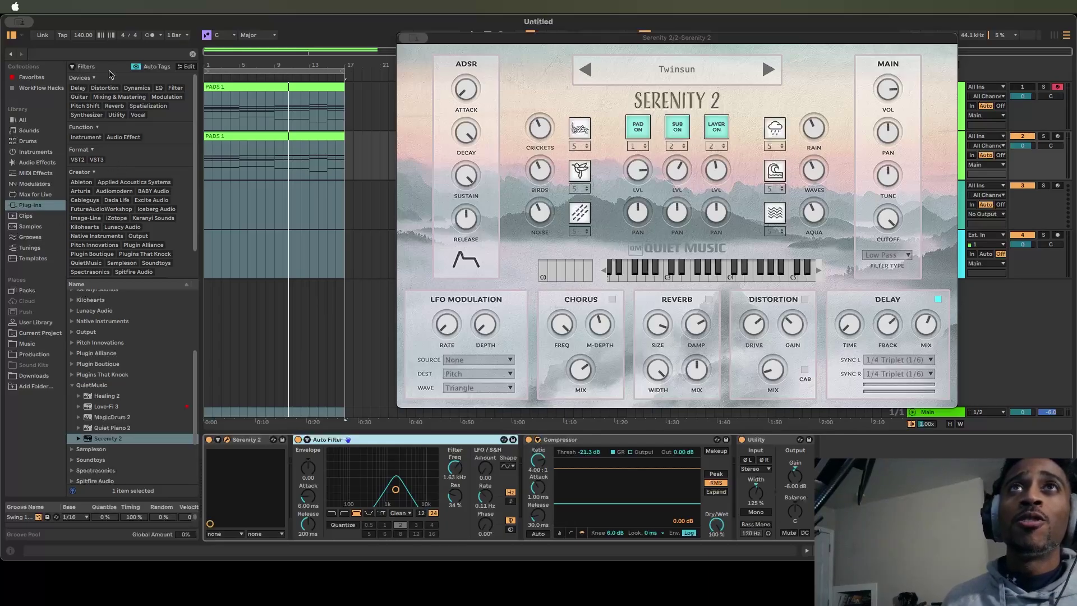
pyautogui.click(98, 56)
pyautogui.write('lfo')
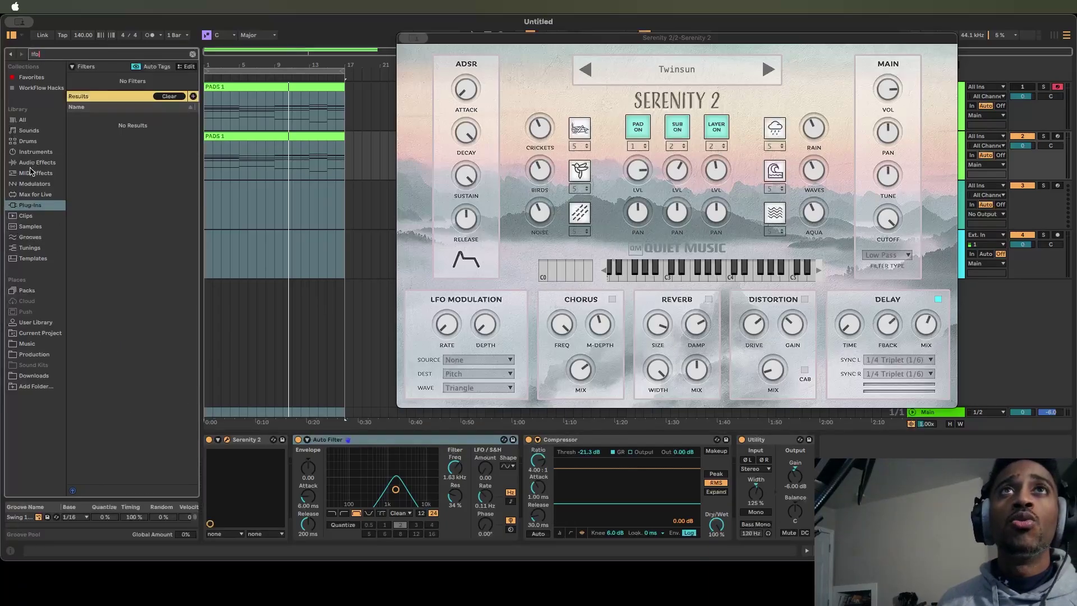
pyautogui.click(34, 162)
pyautogui.moveTo(92, 131); pyautogui.dragTo(755, 455)
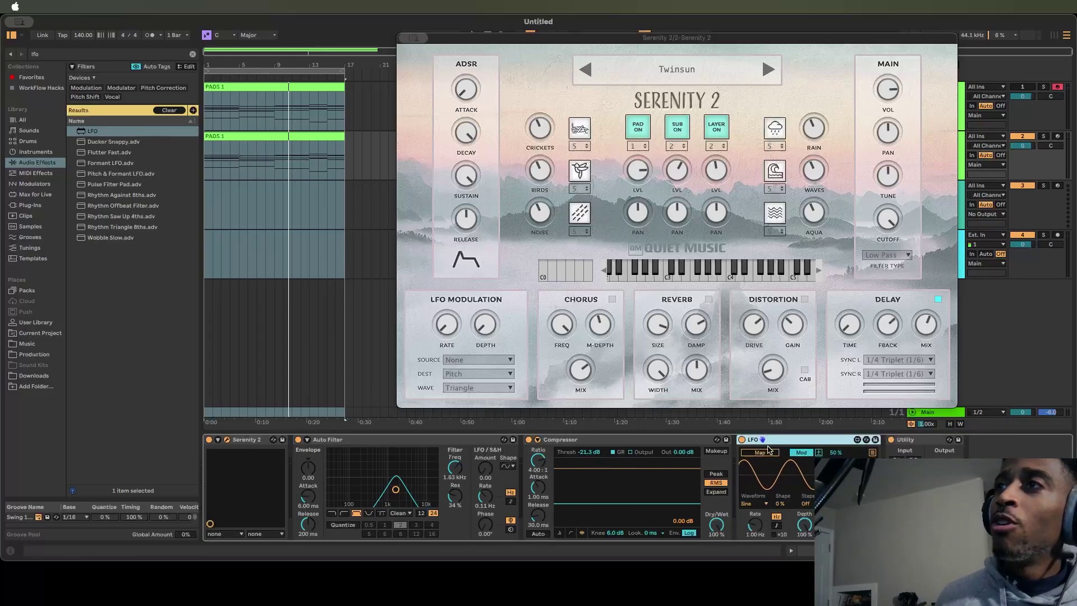
# - Map the LFO to the Auto Filter frequency, play the loop and lower the LFO rate
pyautogui.click(454, 469)
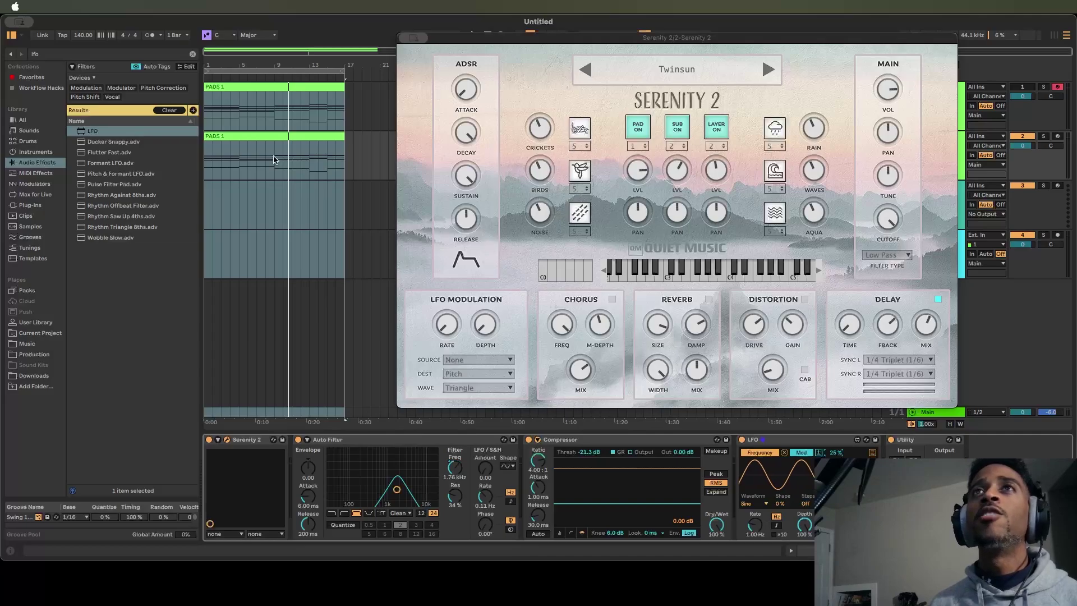
pyautogui.press('space')
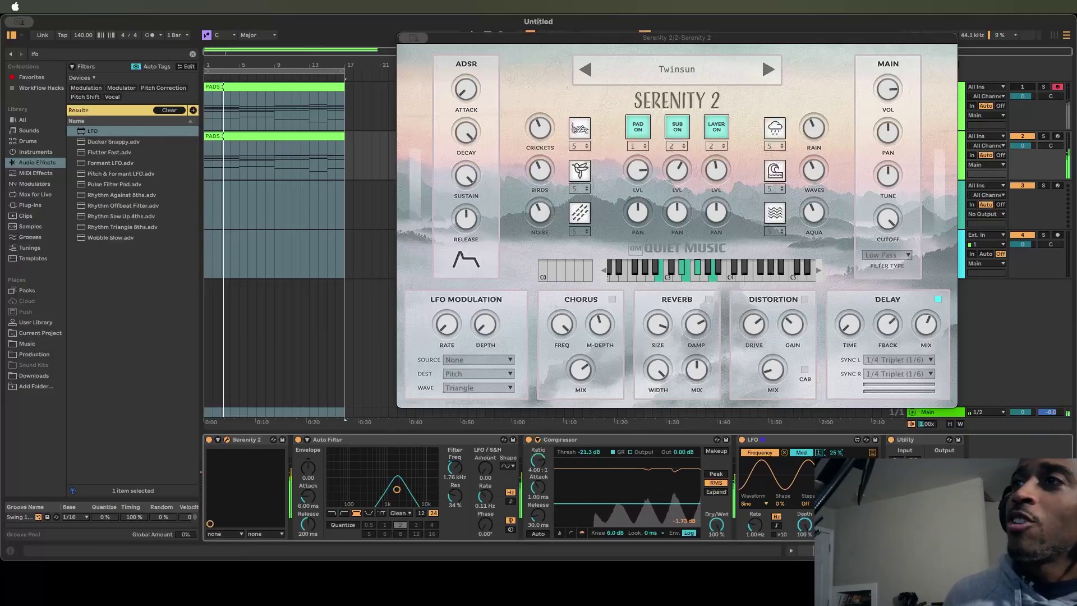
pyautogui.moveTo(761, 530); pyautogui.dragTo(761, 567)
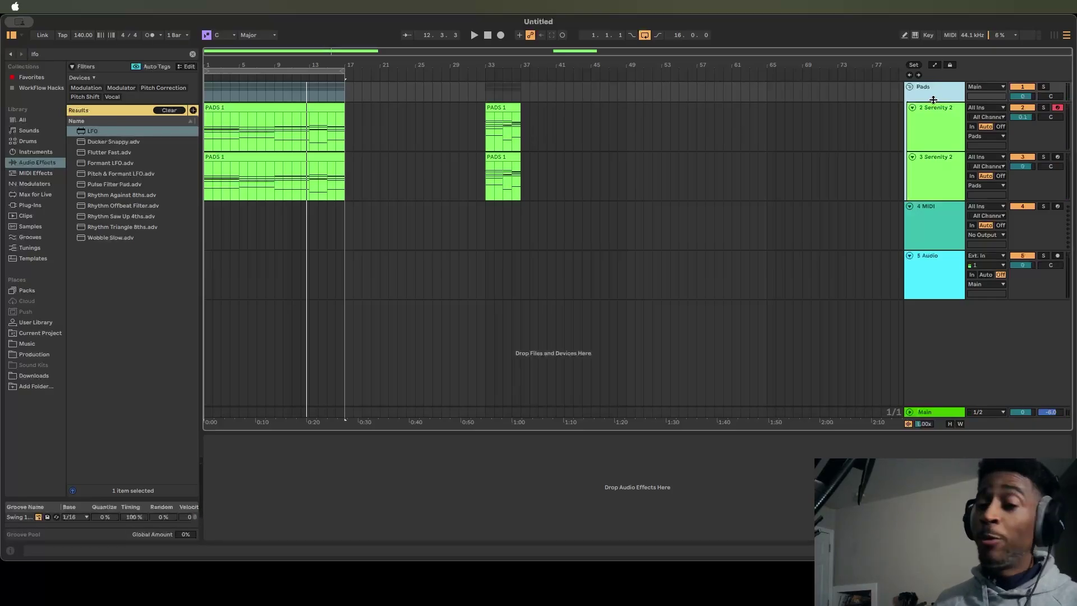
# - Play back the grouped pads, clear the browser search and add a Glue Compressor to the Pads group
pyautogui.press('space')
pyautogui.click(401, 469)
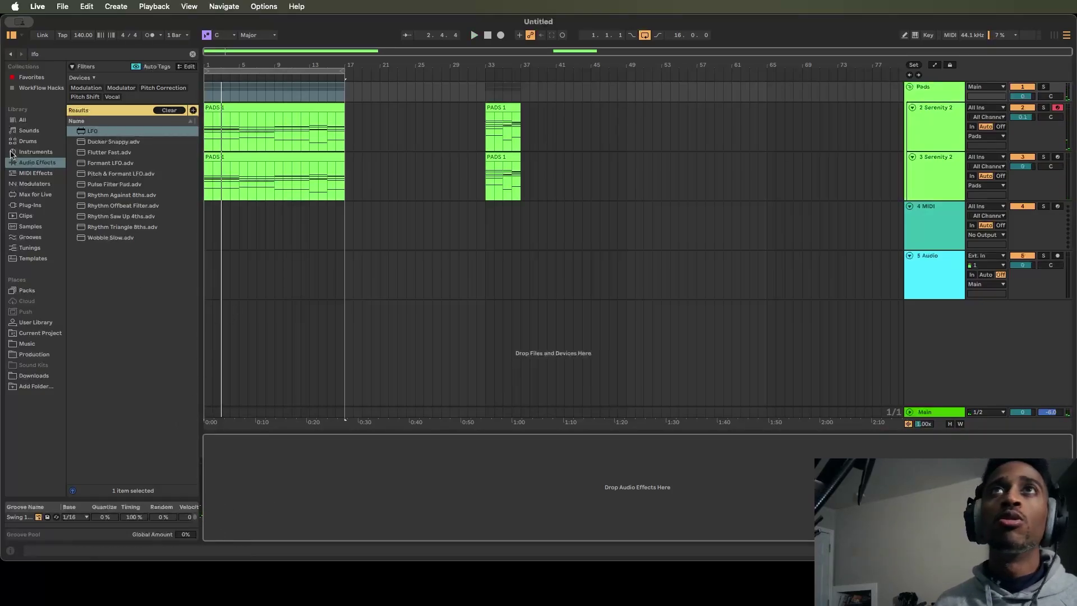
pyautogui.click(189, 52)
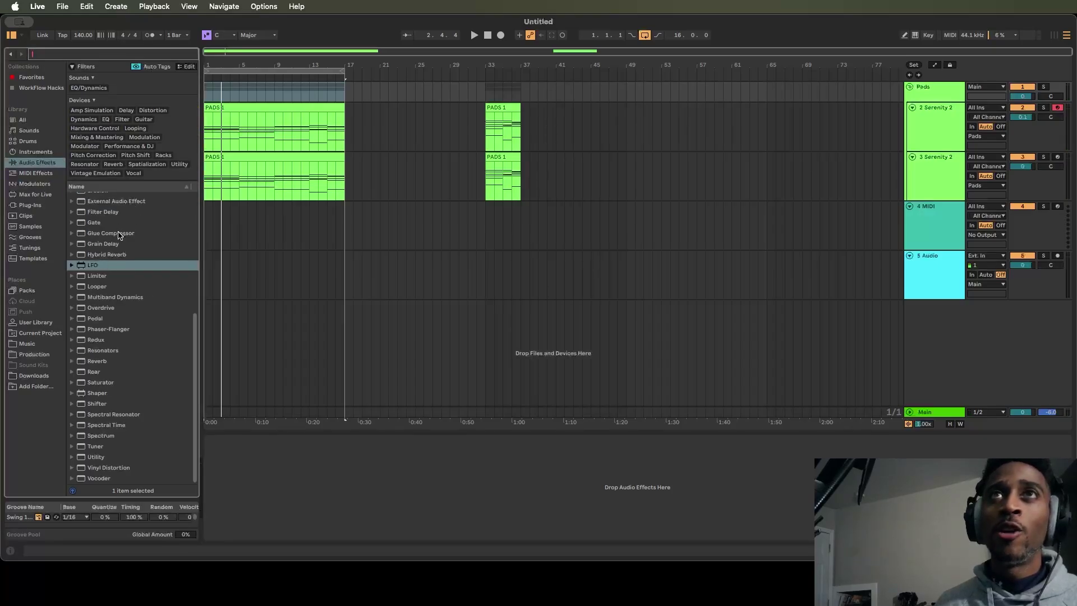
pyautogui.moveTo(119, 234); pyautogui.dragTo(931, 91)
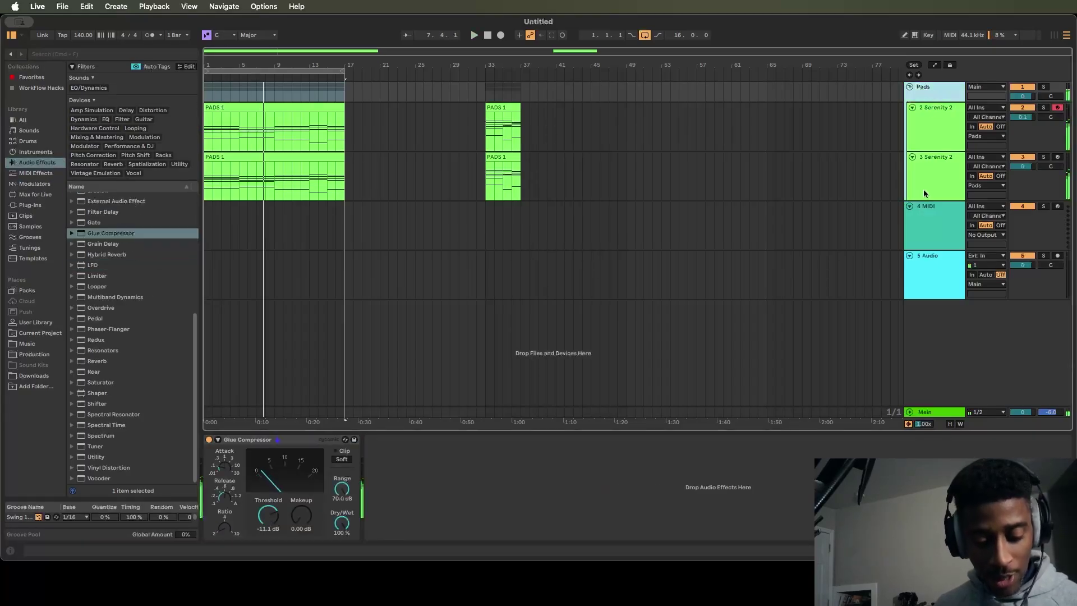
# - Save the Live Set as "Green Tea Latte" in the Ambient folder
pyautogui.press('super+s')
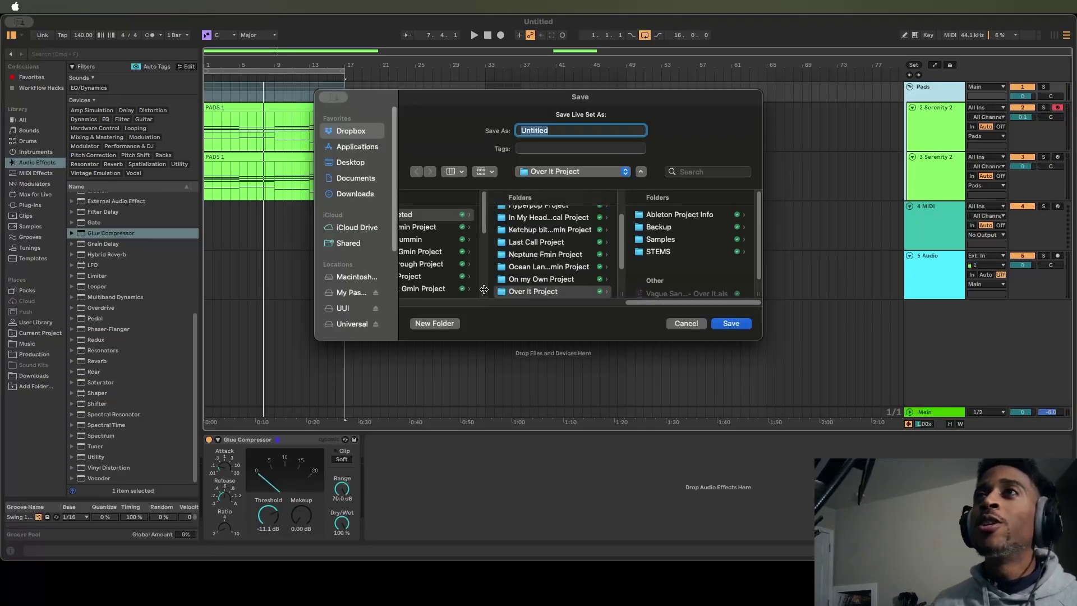
pyautogui.hscroll(-5, 647, 280)
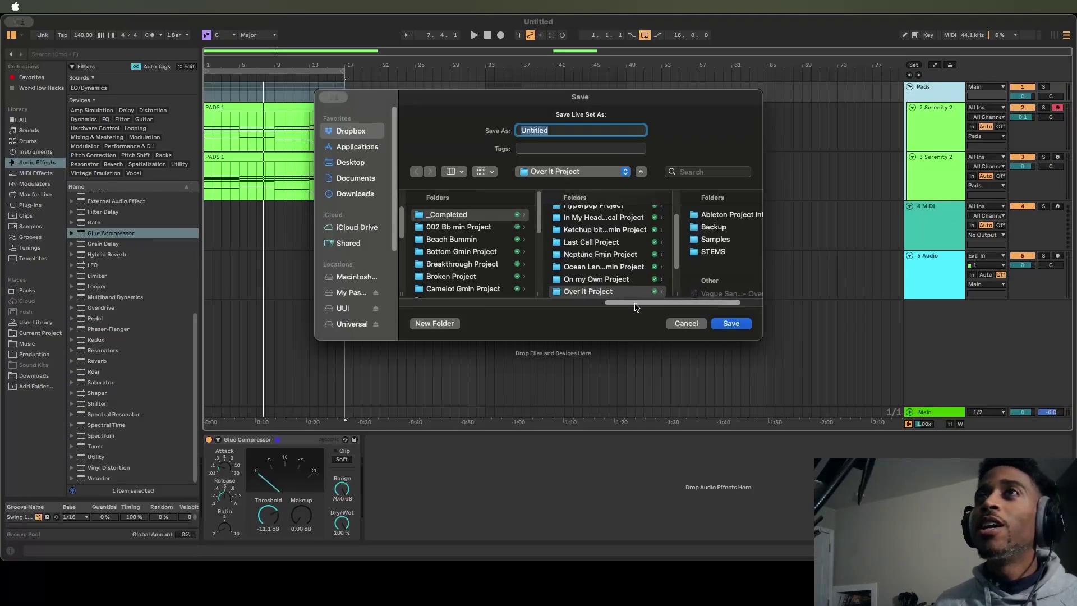
pyautogui.click(672, 255)
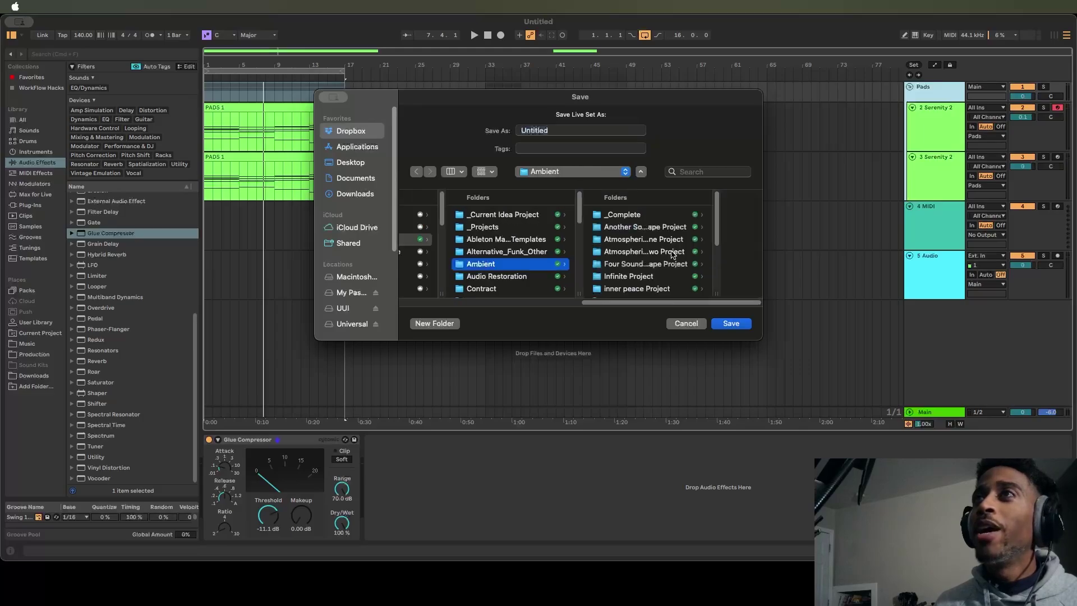
pyautogui.doubleClick(578, 130)
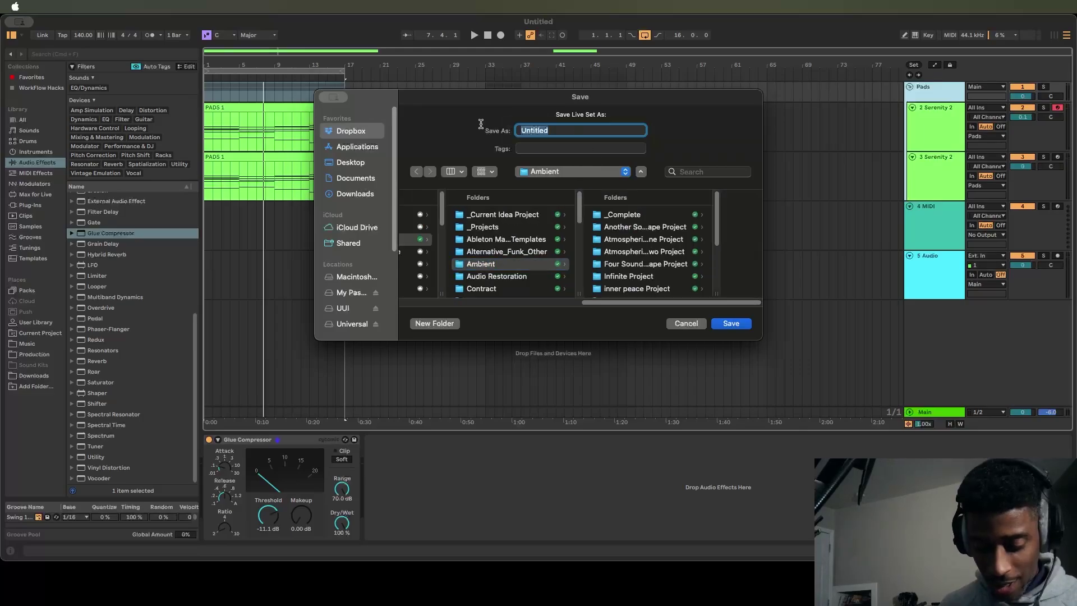
pyautogui.write('Gr')
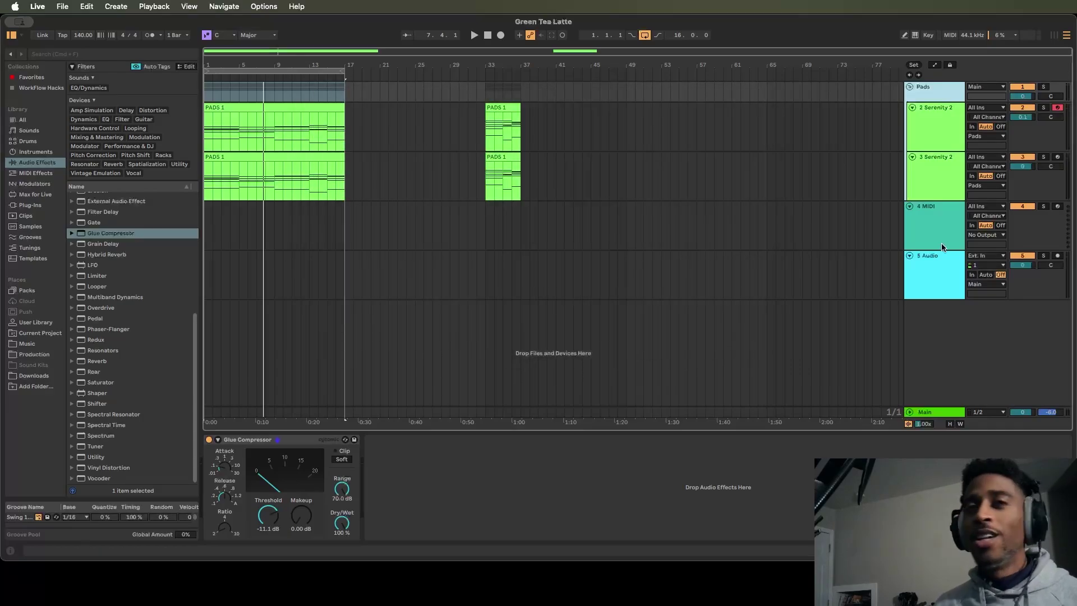
# - Load the QuietMusic plug-in Quiet Piano 2 on the empty 4 MIDI track and open its main interface
pyautogui.click(930, 214)
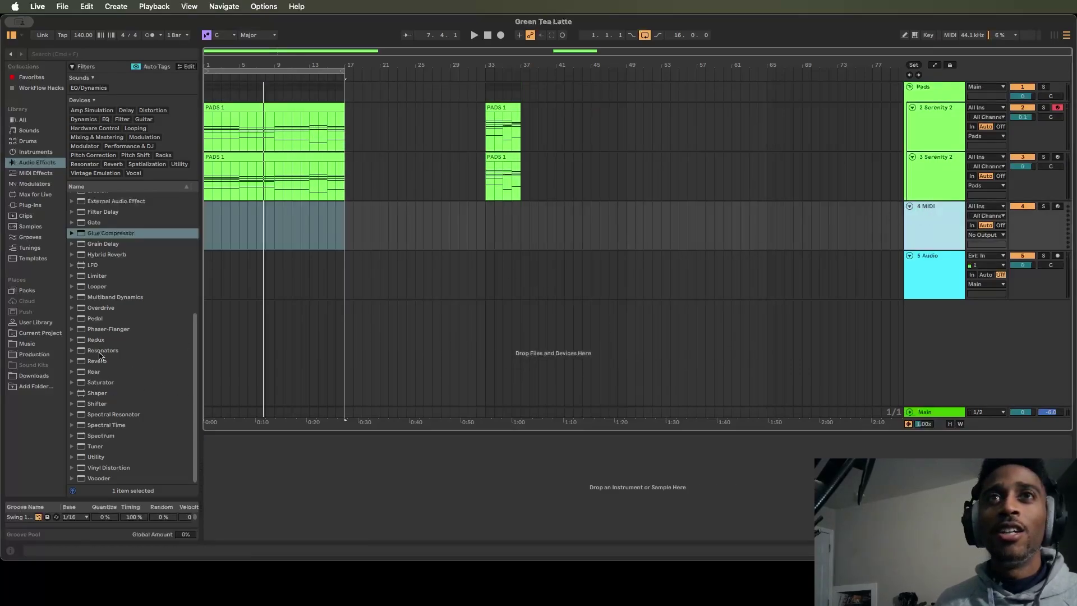
pyautogui.click(30, 205)
pyautogui.scroll(-5, 172, 405)
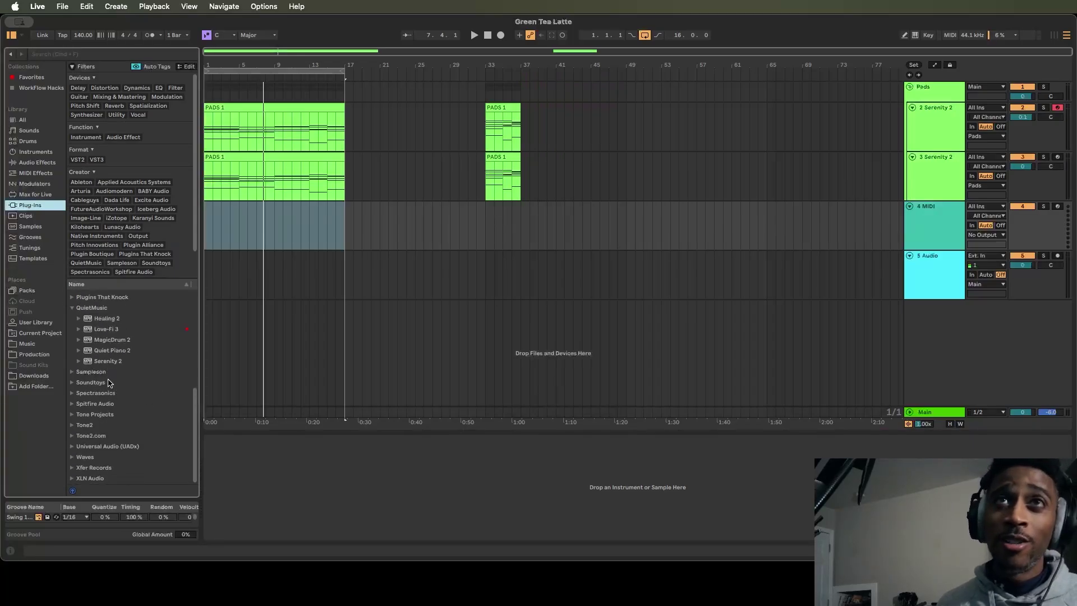
pyautogui.doubleClick(112, 351)
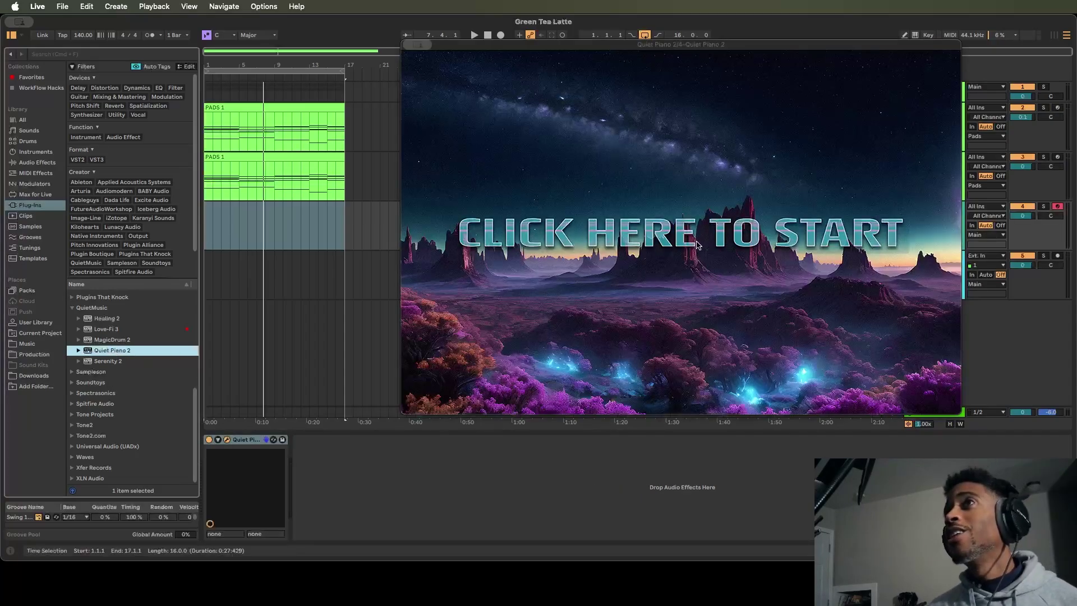
pyautogui.click(699, 242)
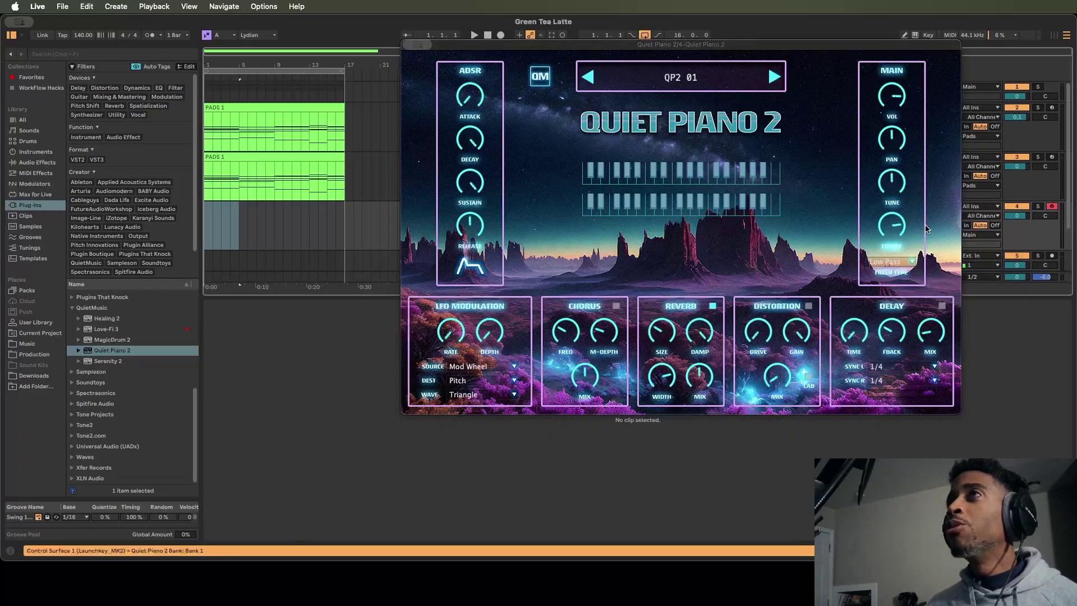
# - Cut the lowest notes from the PADS 1 clip on track 3, then undo the cut so they stay available for pasting
pyautogui.click(285, 183)
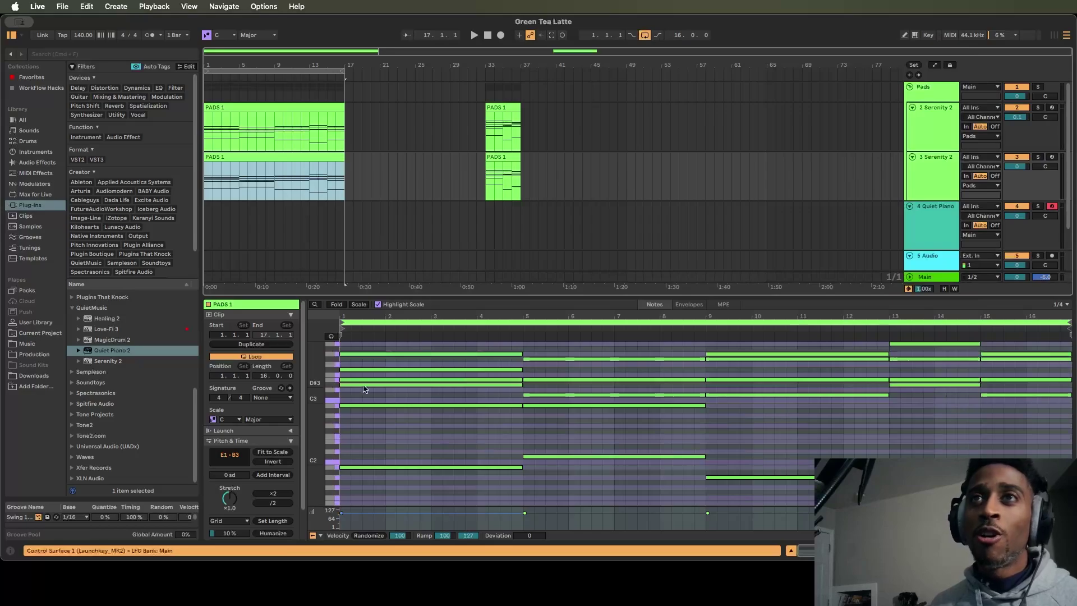
pyautogui.moveTo(373, 440); pyautogui.dragTo(1032, 502)
pyautogui.press('Delete')
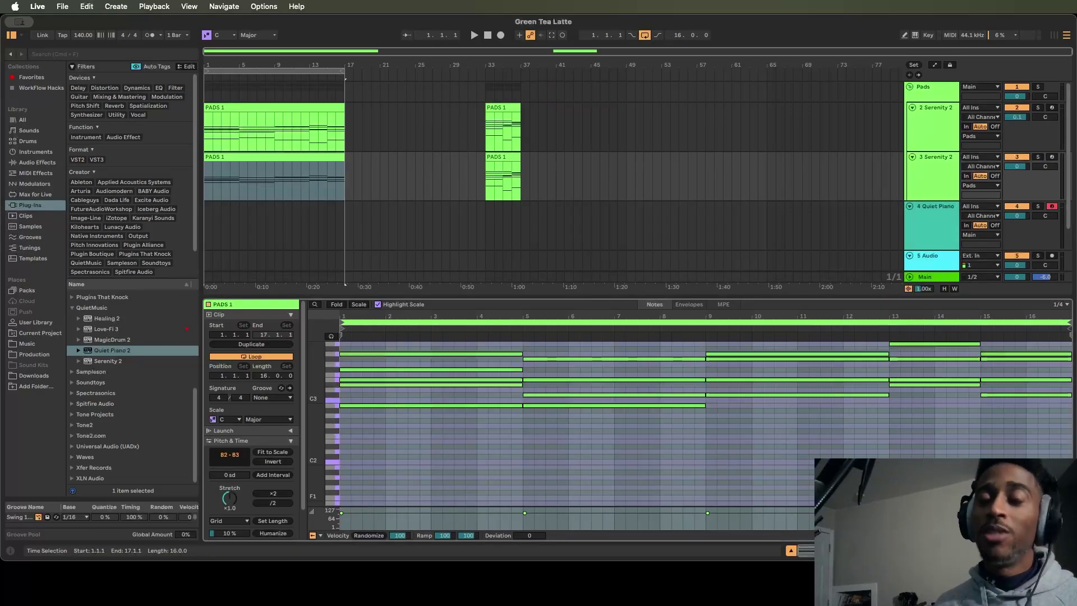
pyautogui.press('super+z')
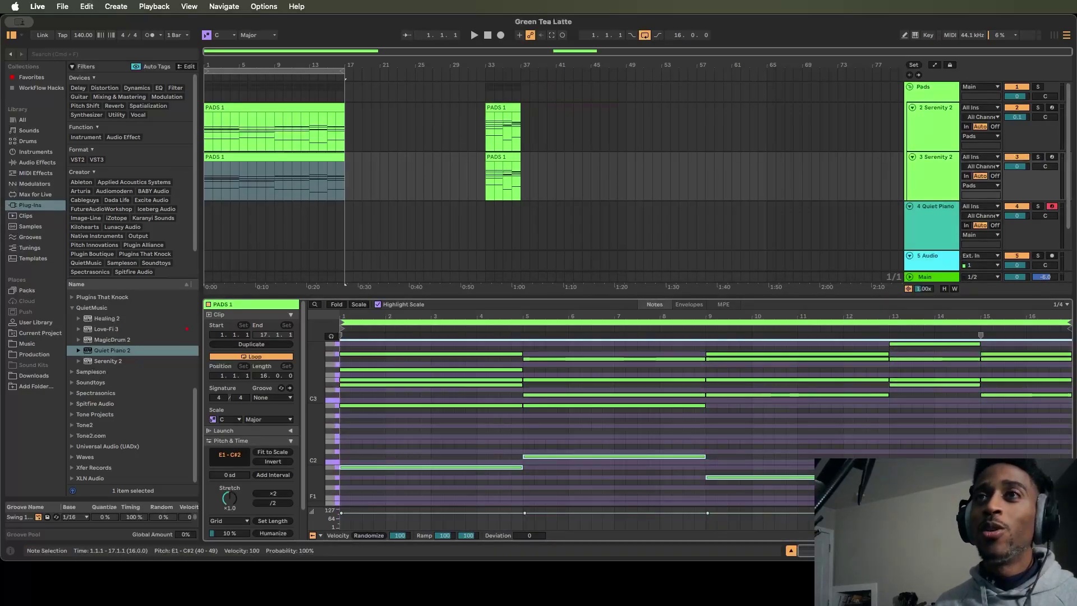
# - Paste the bass notes into a new 16-bar MIDI clip on the Quiet Piano 2 track and play them with the Mystical Evening preset
pyautogui.moveTo(343, 230); pyautogui.dragTo(205, 227)
pyautogui.rightClick(208, 222)
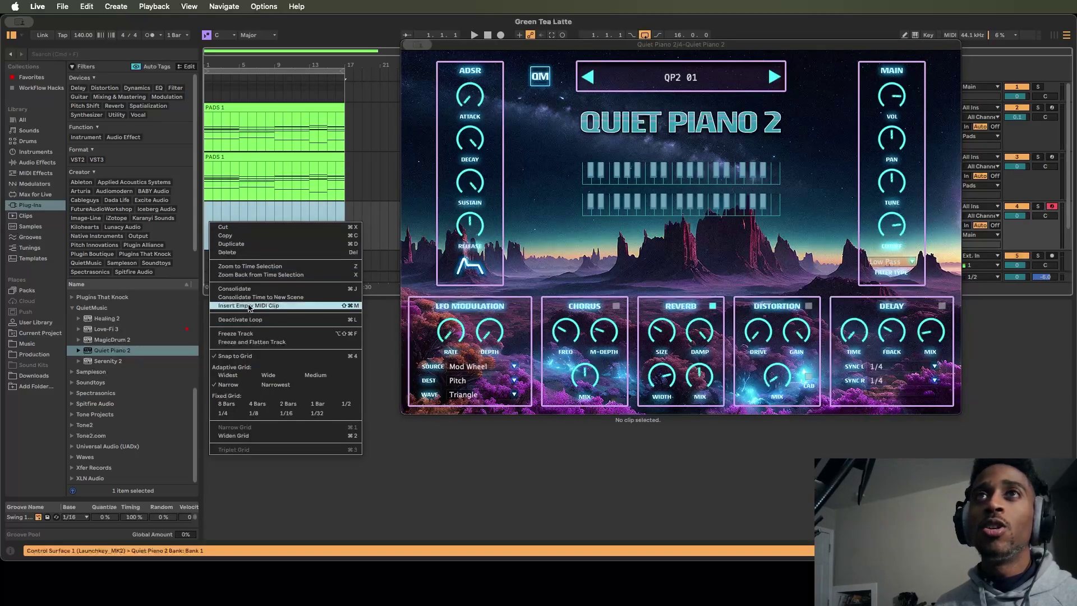
pyautogui.click(247, 305)
pyautogui.press('super+v')
pyautogui.press('space')
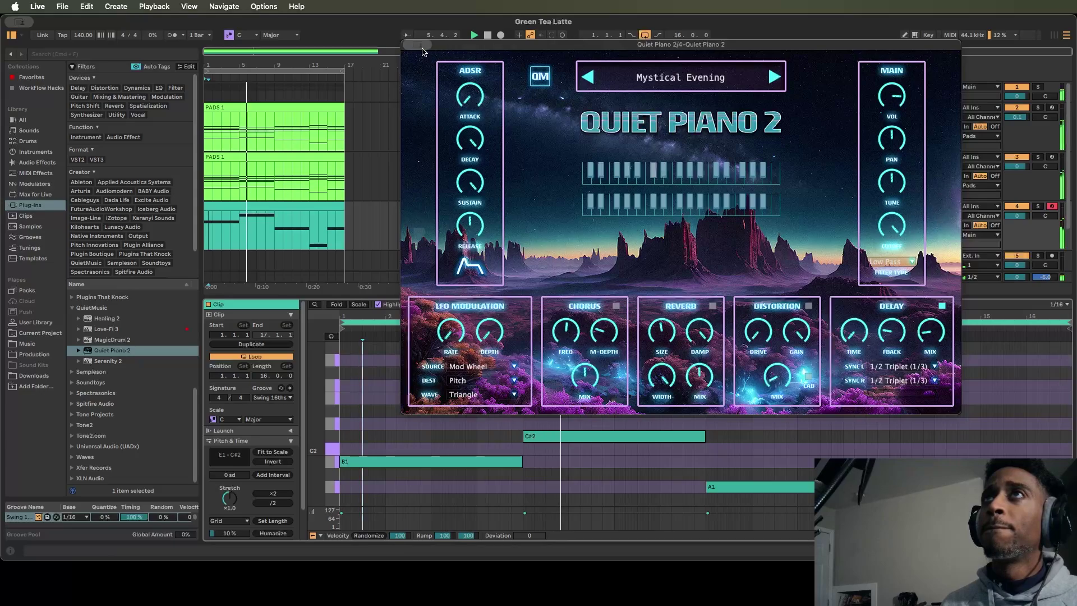
pyautogui.press('super+alt+p')
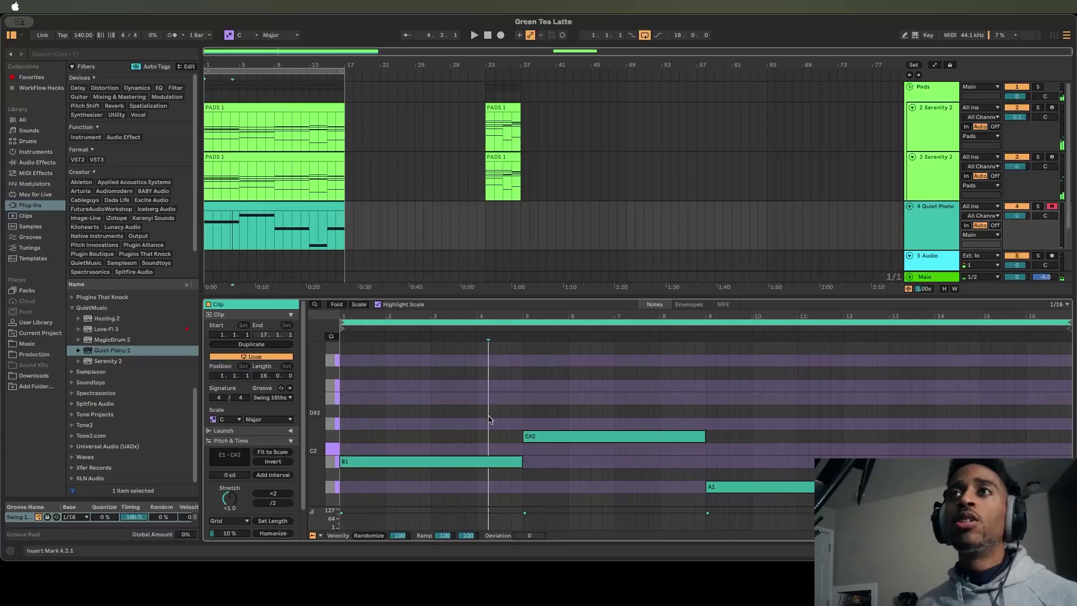
# - Set the bass clip's scale to A Lydian
pyautogui.doubleClick(320, 418)
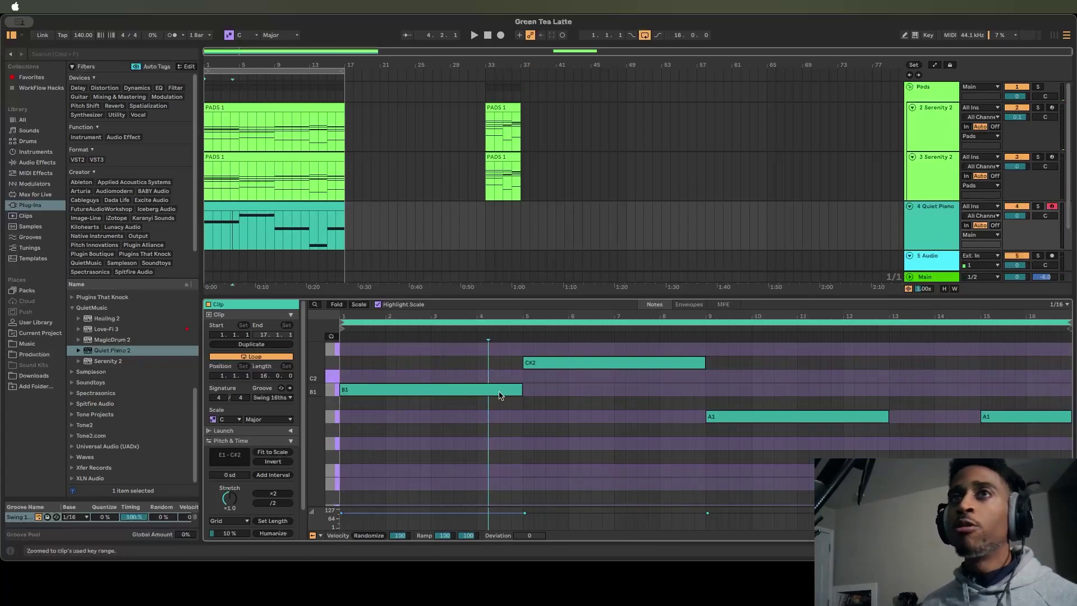
pyautogui.click(224, 419)
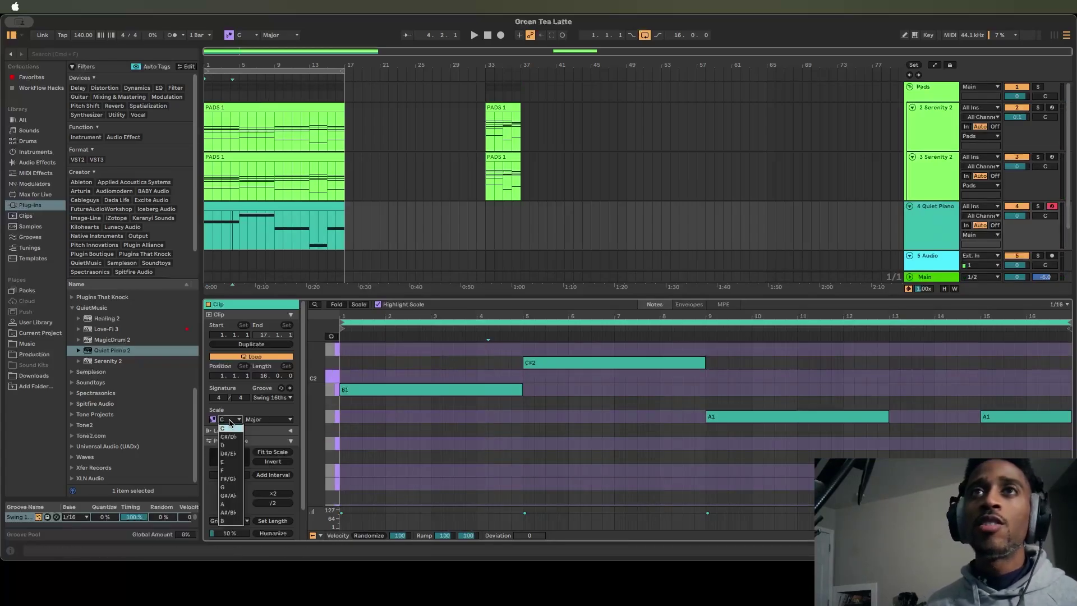
pyautogui.click(226, 503)
pyautogui.scroll(-4, 282, 422)
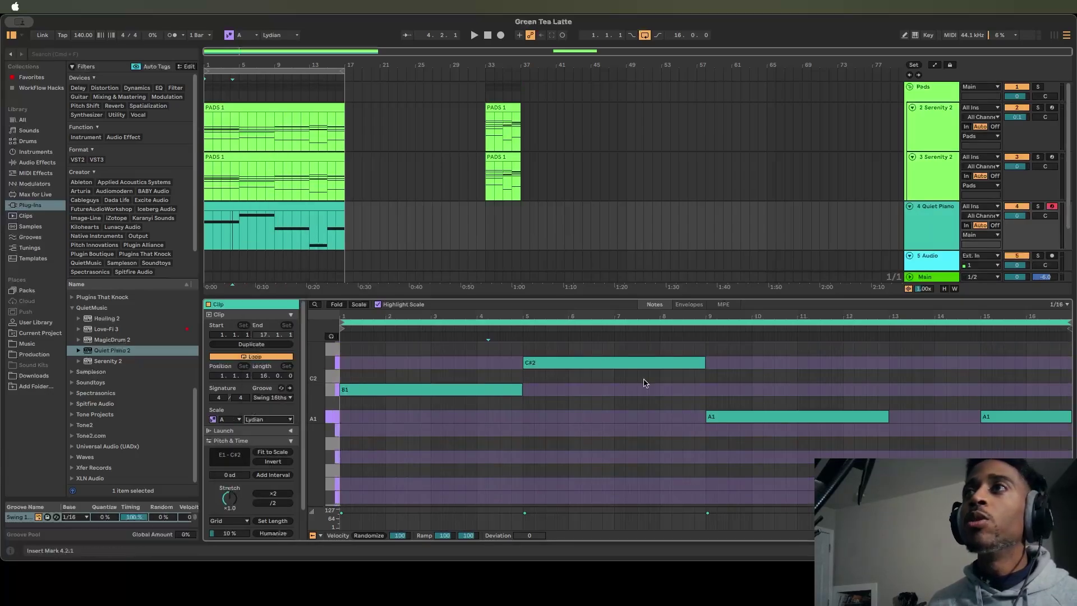
# - Shorten the C#2 note to end at bar 7, add a two-bar G#1 note after it and play back the loop
pyautogui.click(681, 417)
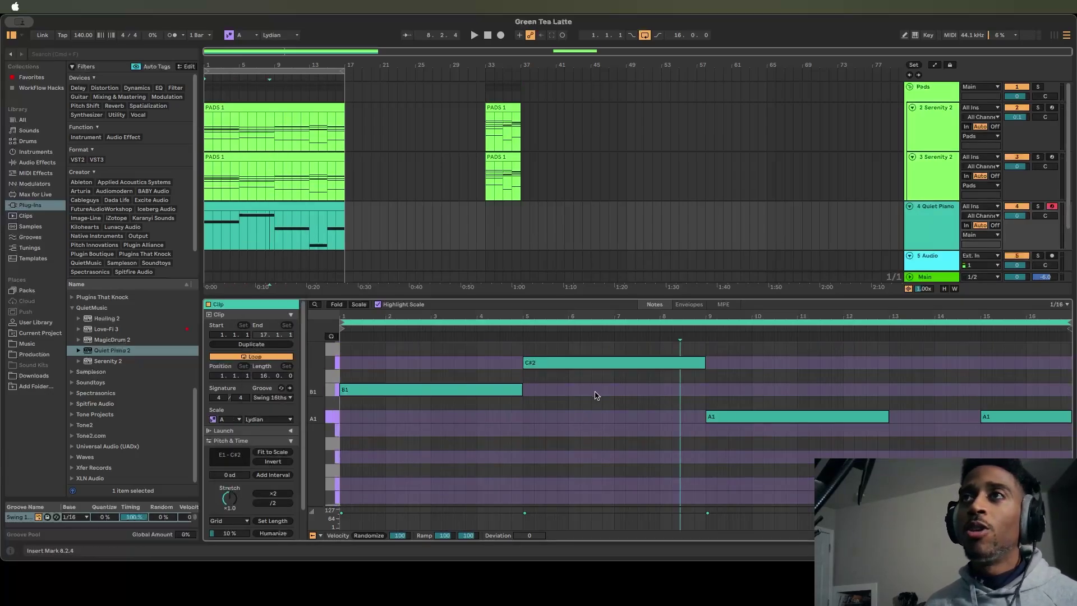
pyautogui.click(702, 364)
pyautogui.moveTo(705, 363); pyautogui.dragTo(655, 362)
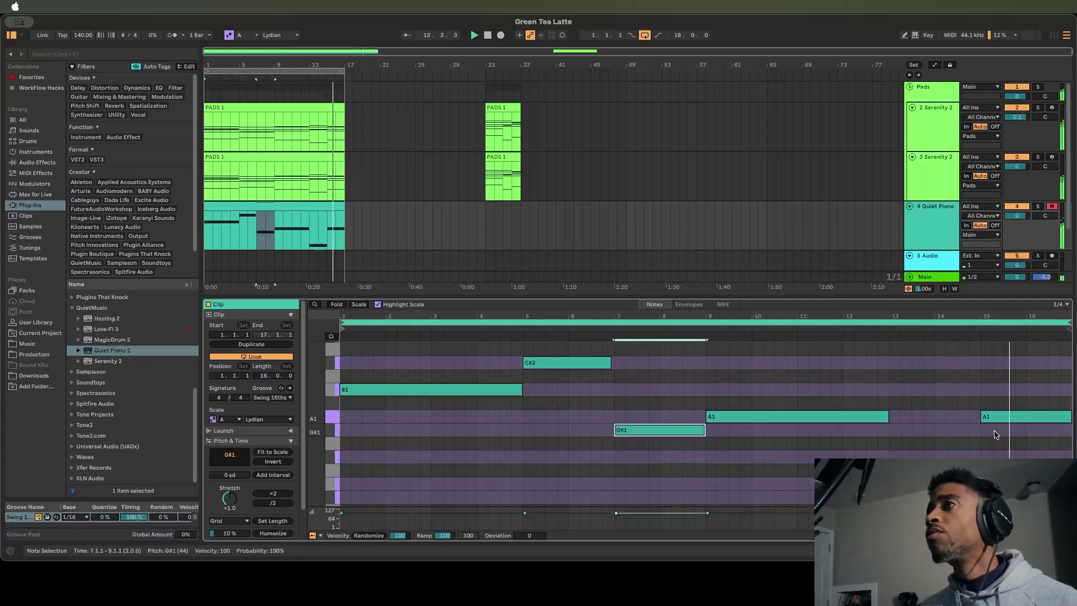
pyautogui.click(989, 416)
pyautogui.press('space')
pyautogui.press('space')
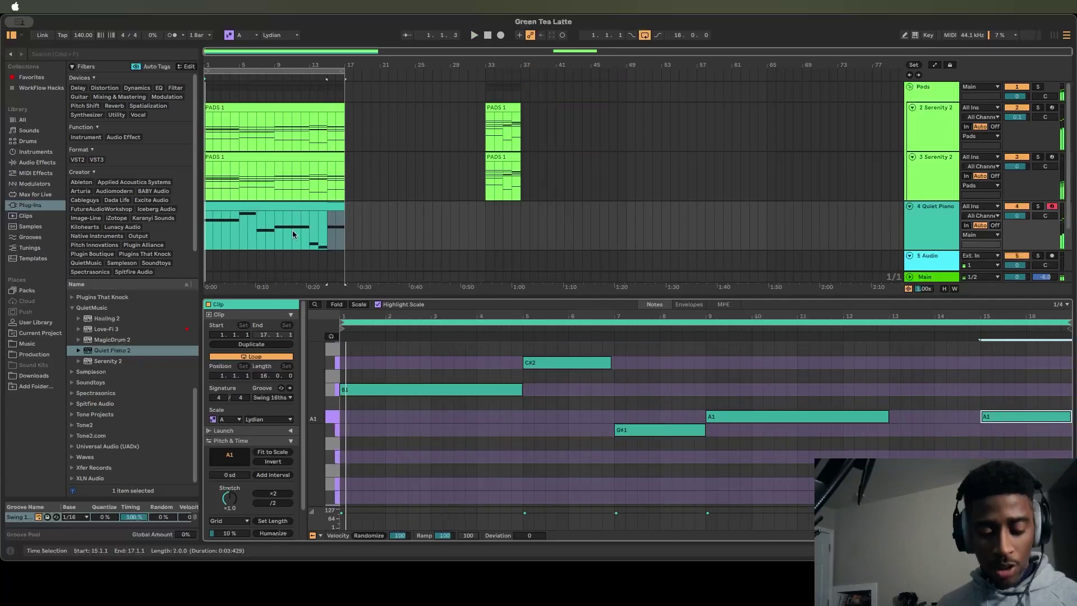
# - Collapse the two Serenity 2 tracks and the Quiet Piano 2 track to minimum height
pyautogui.click(222, 205)
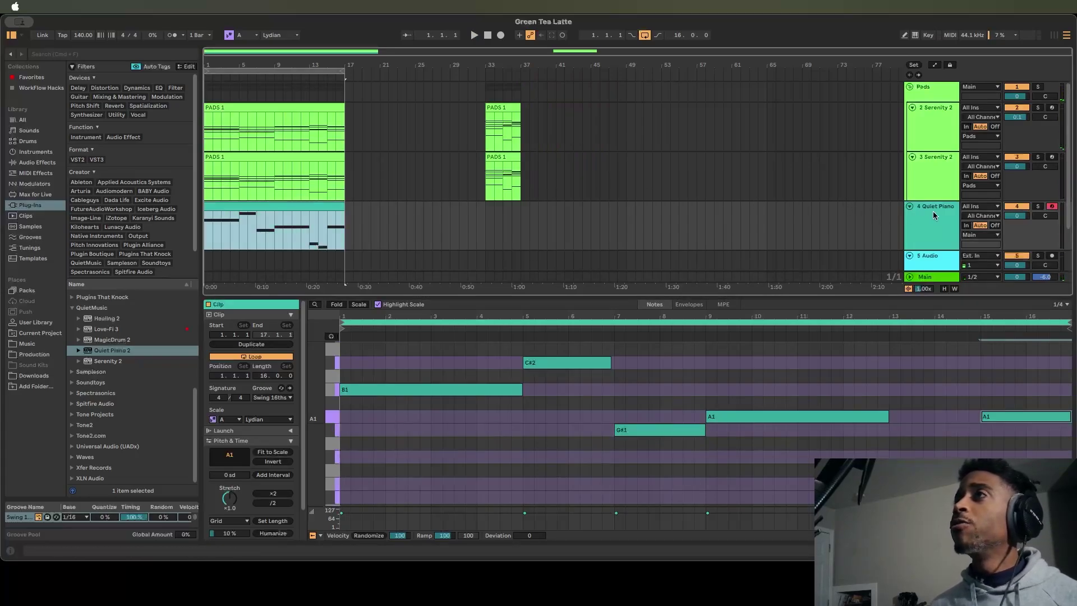
pyautogui.click(929, 168)
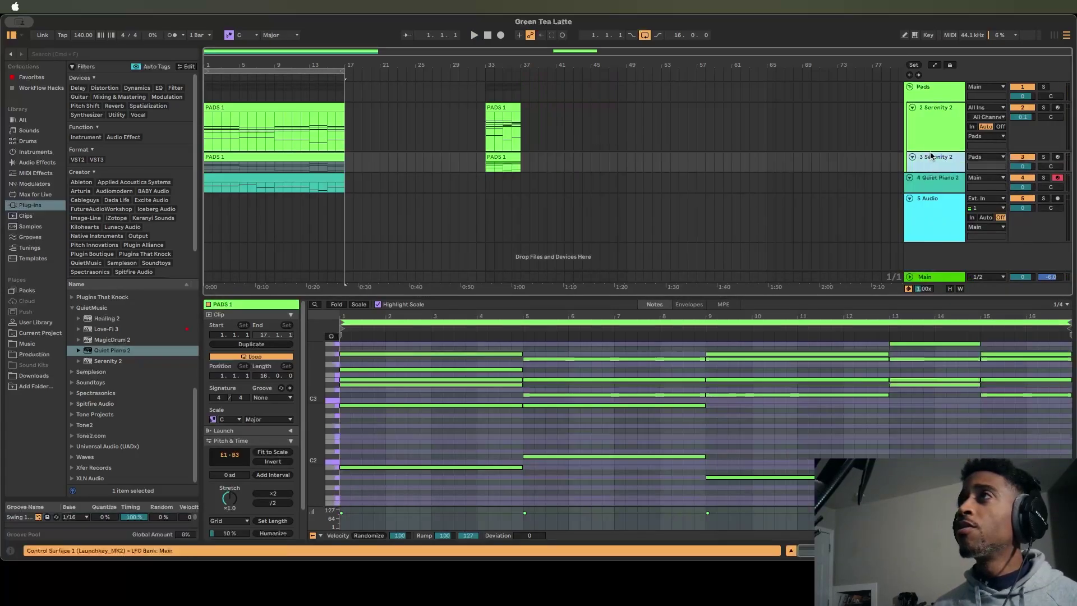
pyautogui.click(931, 149)
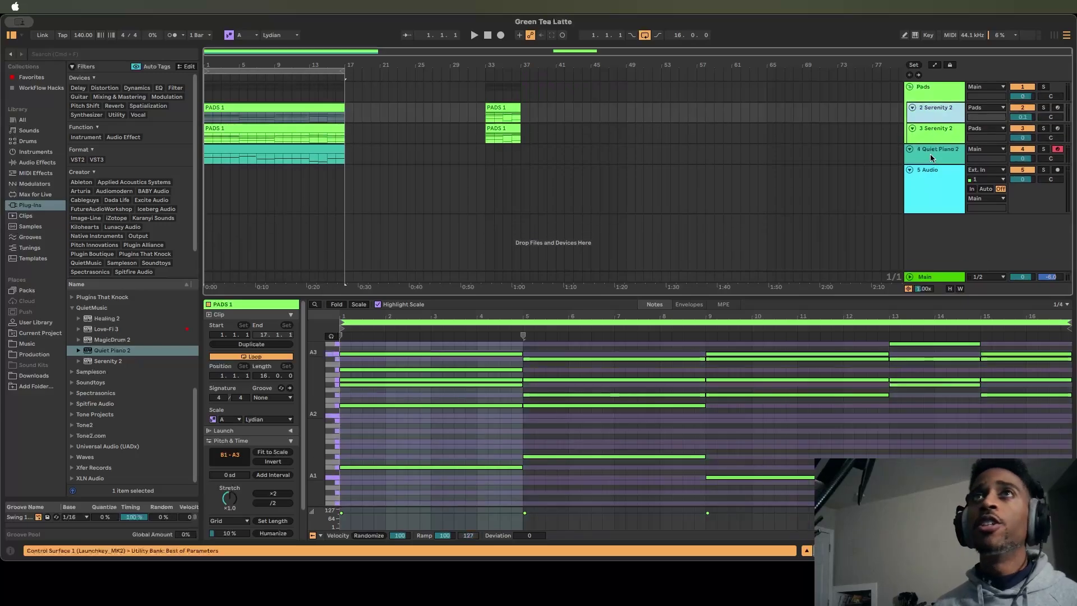
# - Insert a new MIDI track below Quiet Piano 2 and copy the 16-bar bass clip onto it
pyautogui.click(931, 149)
pyautogui.rightClick(931, 149)
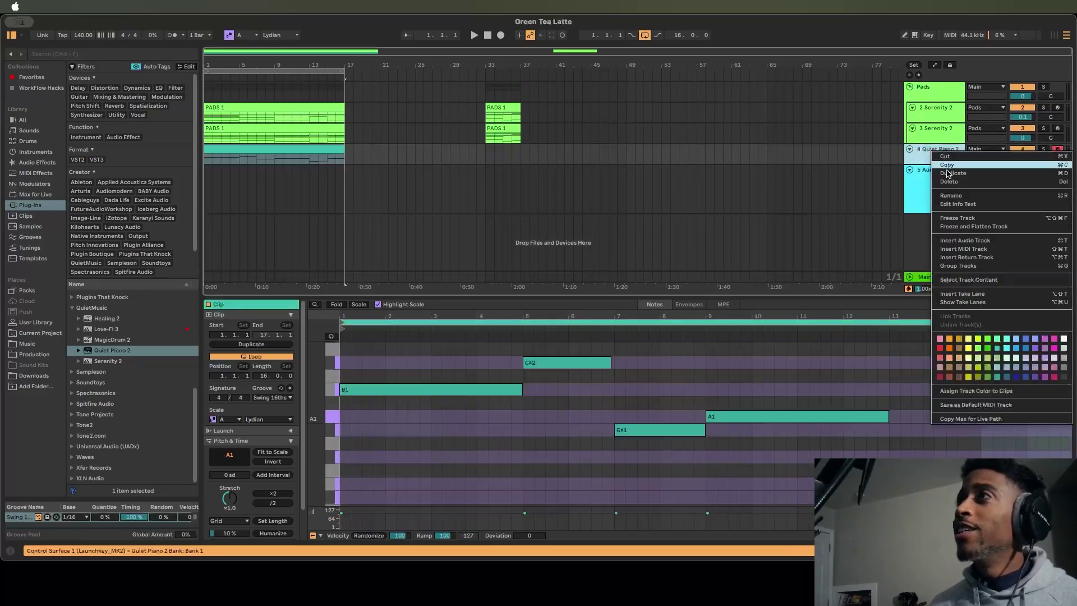
pyautogui.click(963, 248)
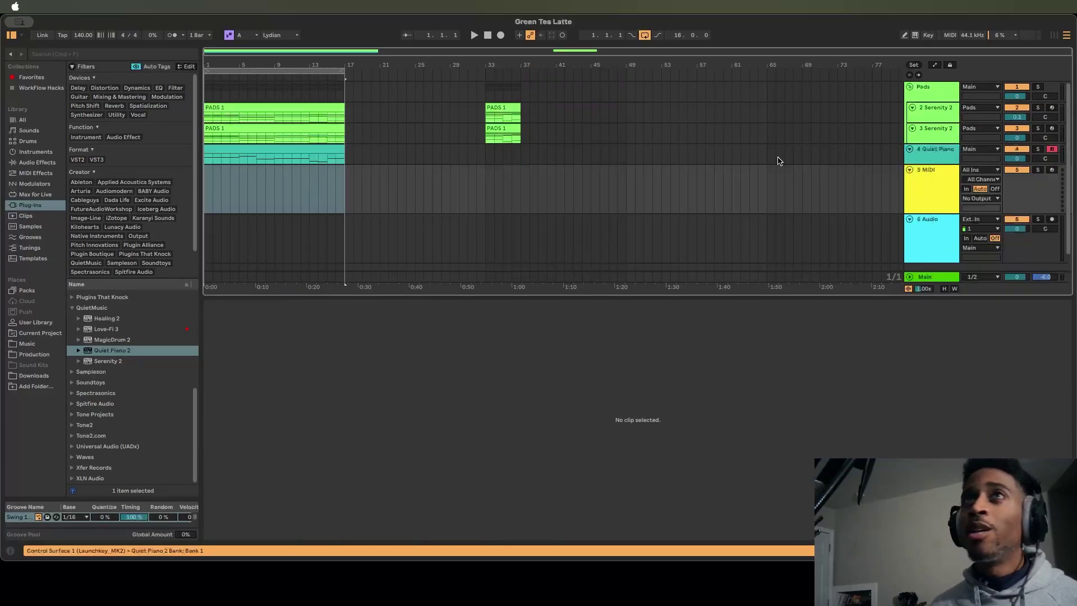
pyautogui.click(271, 150)
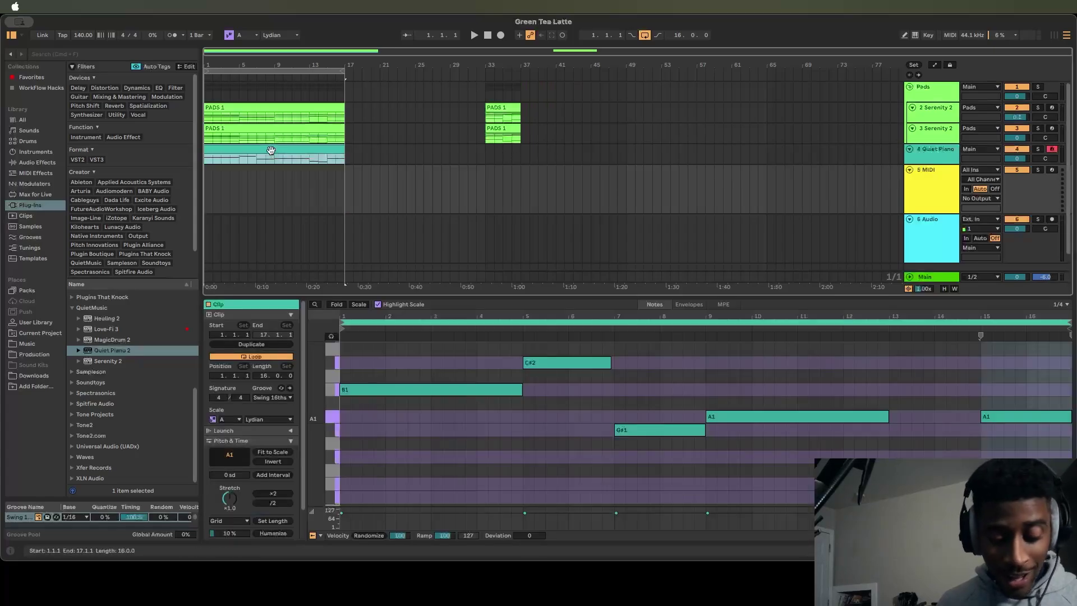
pyautogui.moveTo(270, 150); pyautogui.dragTo(276, 176)
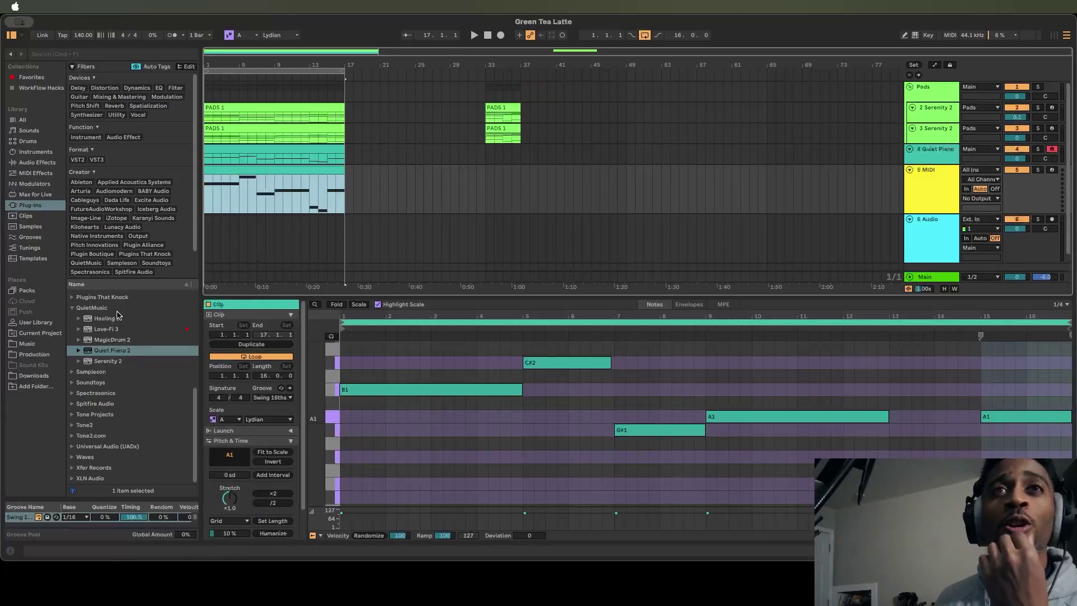
# - Search the plug-ins for "the sub" and load The Sub on the new MIDI track
pyautogui.scroll(8, 118, 315)
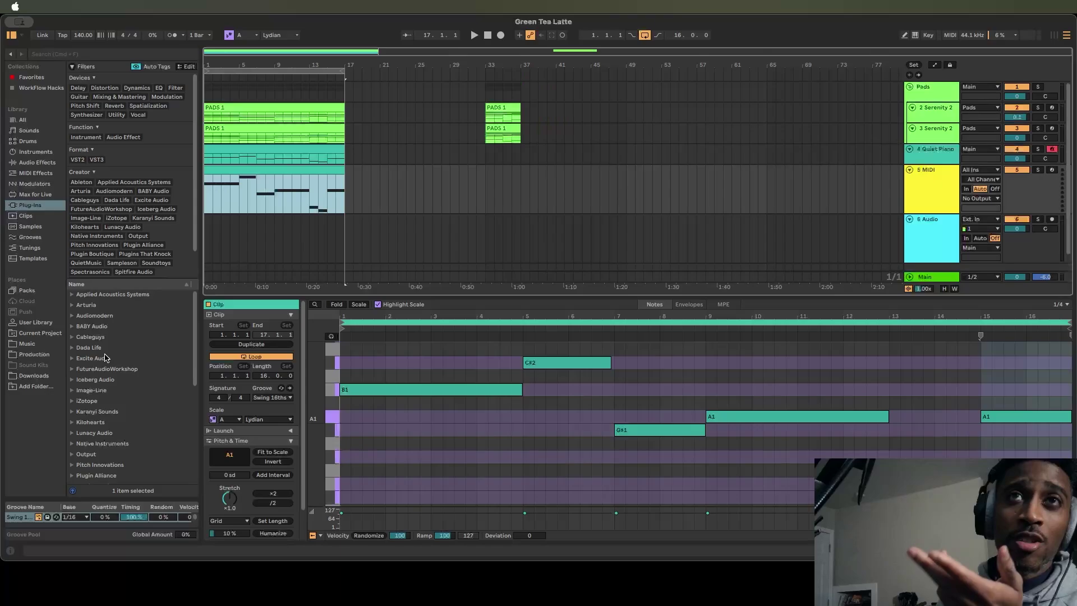
pyautogui.scroll(-8, 105, 358)
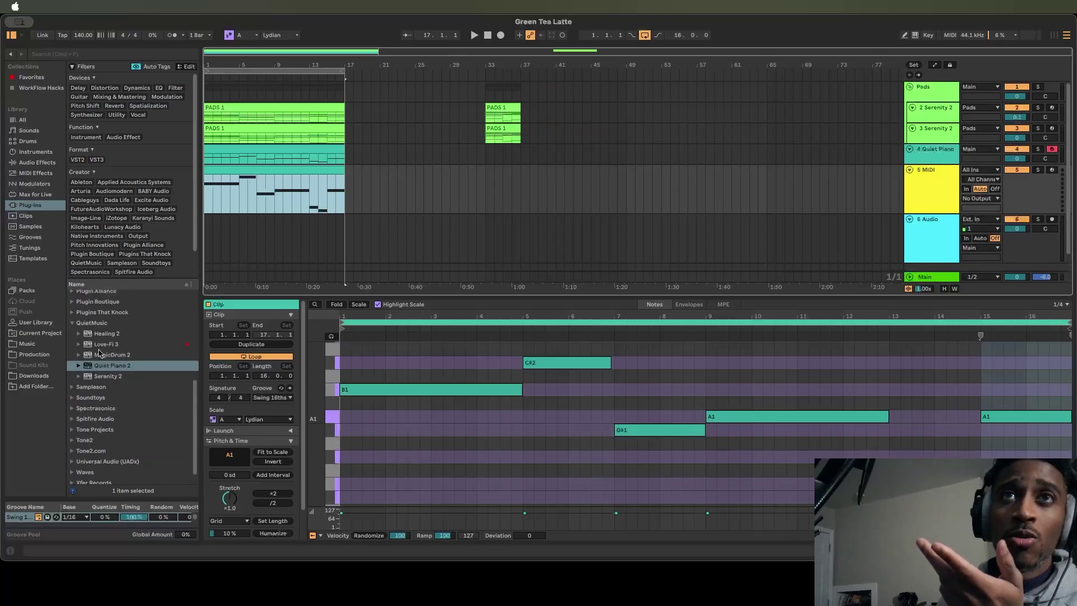
pyautogui.scroll(-1, 134, 343)
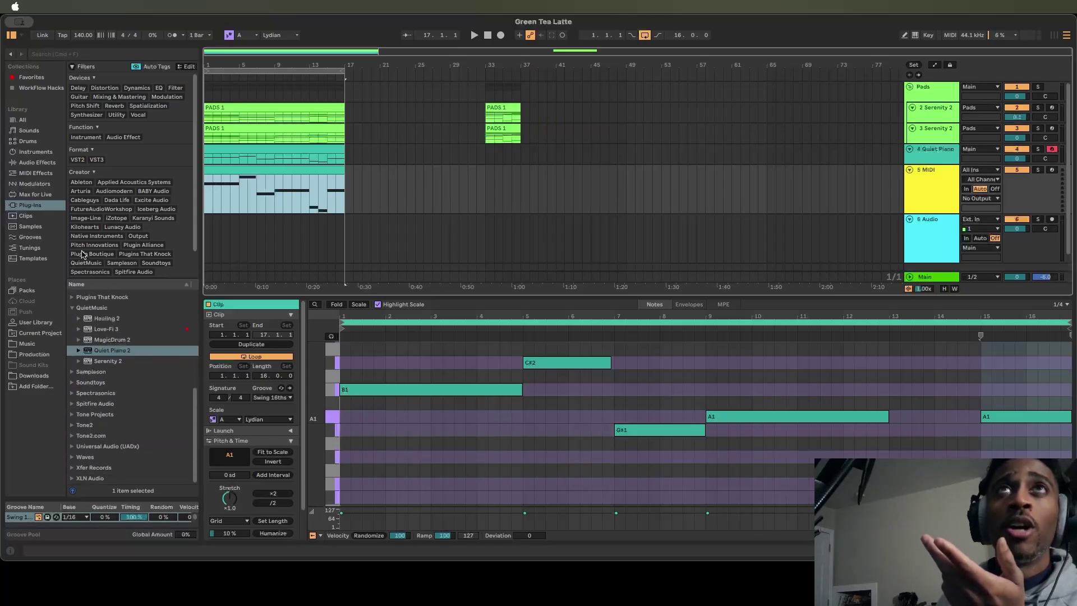
pyautogui.click(29, 78)
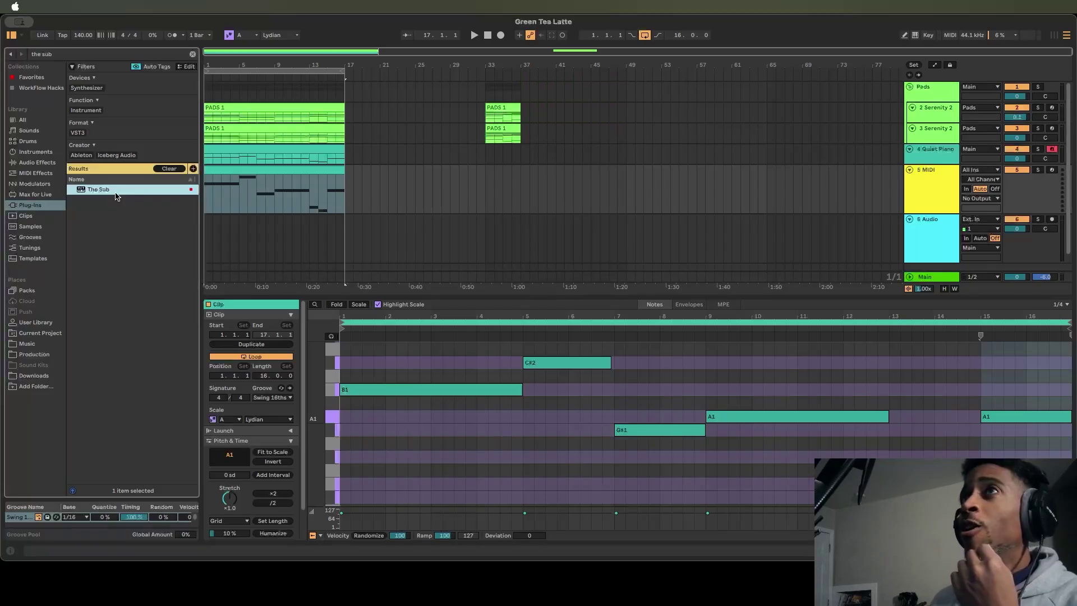
pyautogui.moveTo(493, 195); pyautogui.dragTo(493, 195)
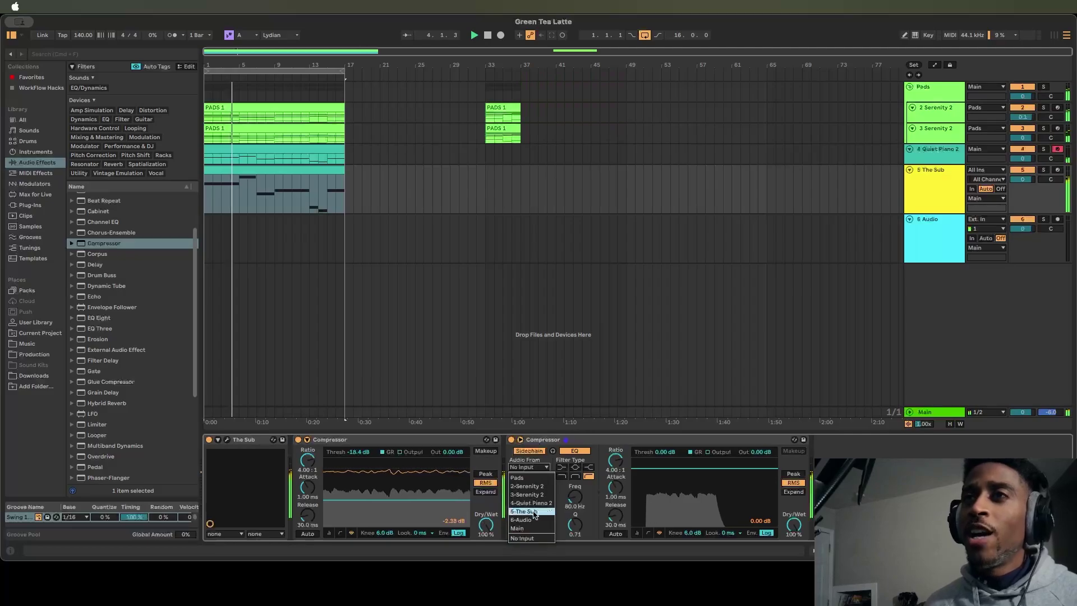
# - Sidechain the second Compressor on The Sub track from 4-Quiet Piano 2, switch it to the collapsed view and lower its threshold
pyautogui.click(535, 505)
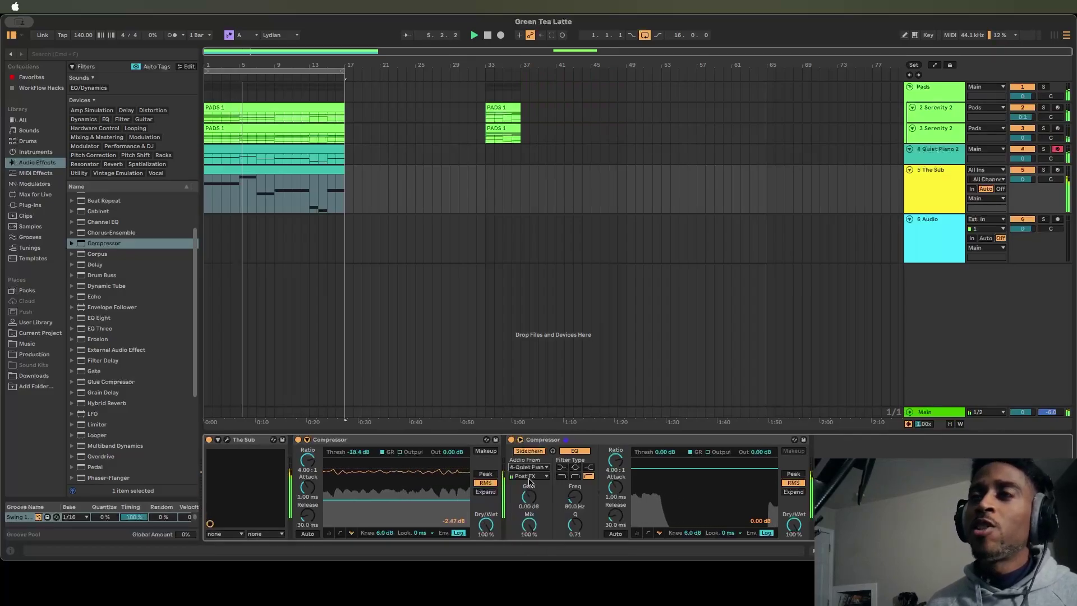
pyautogui.click(638, 533)
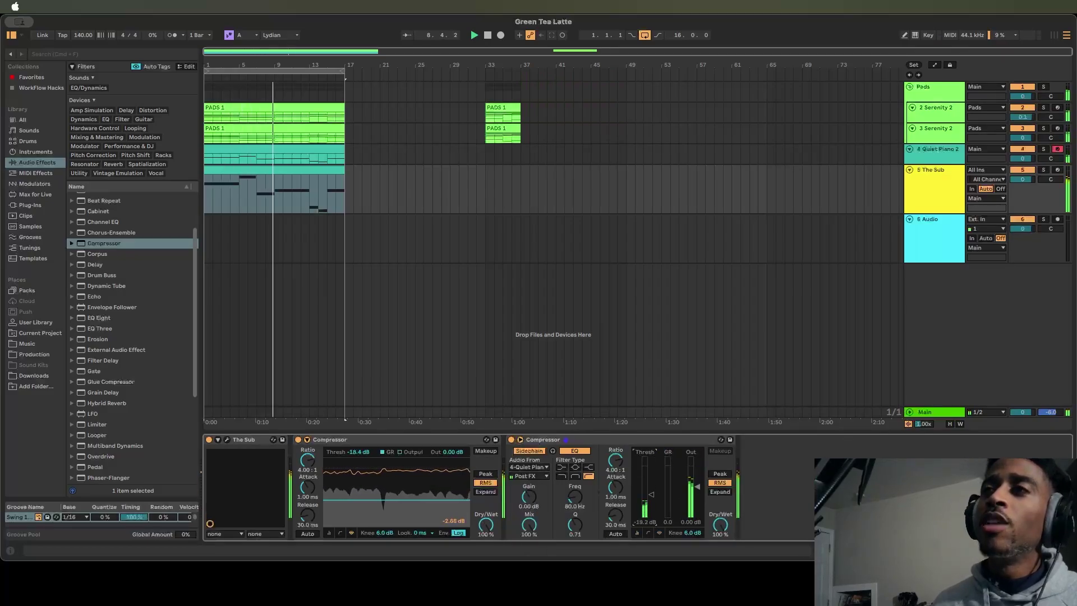
# - Lower the threshold of the sidechained Compressor on The Sub track further
pyautogui.moveTo(646, 467); pyautogui.dragTo(646, 498)
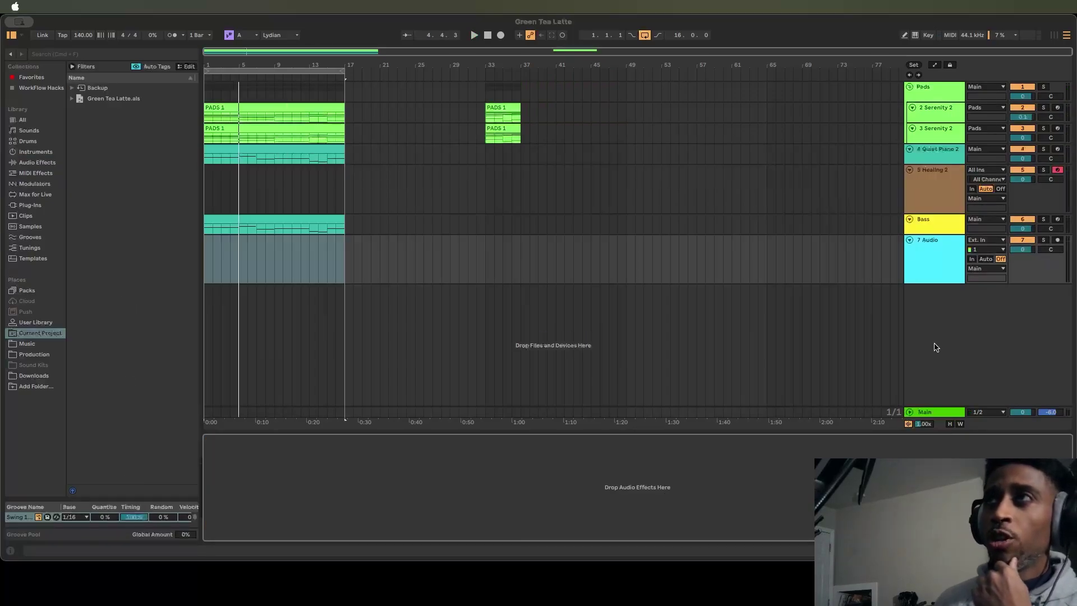
# - Switch the Auto Filter on track 2 Serenity 2 to a 12 dB band-pass and adjust its frequency during playback
pyautogui.click(934, 345)
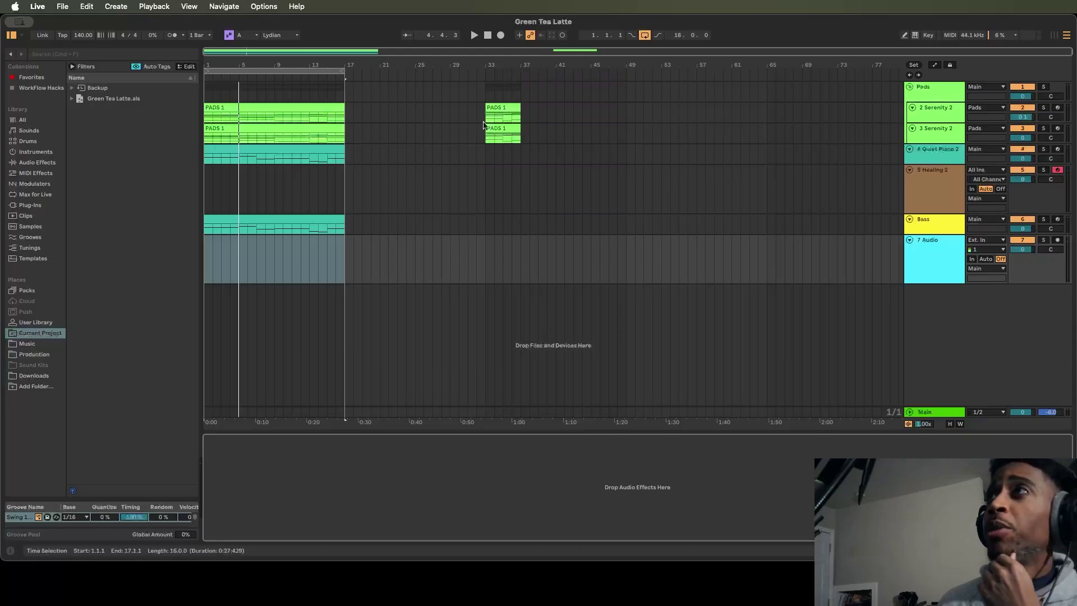
pyautogui.click(954, 117)
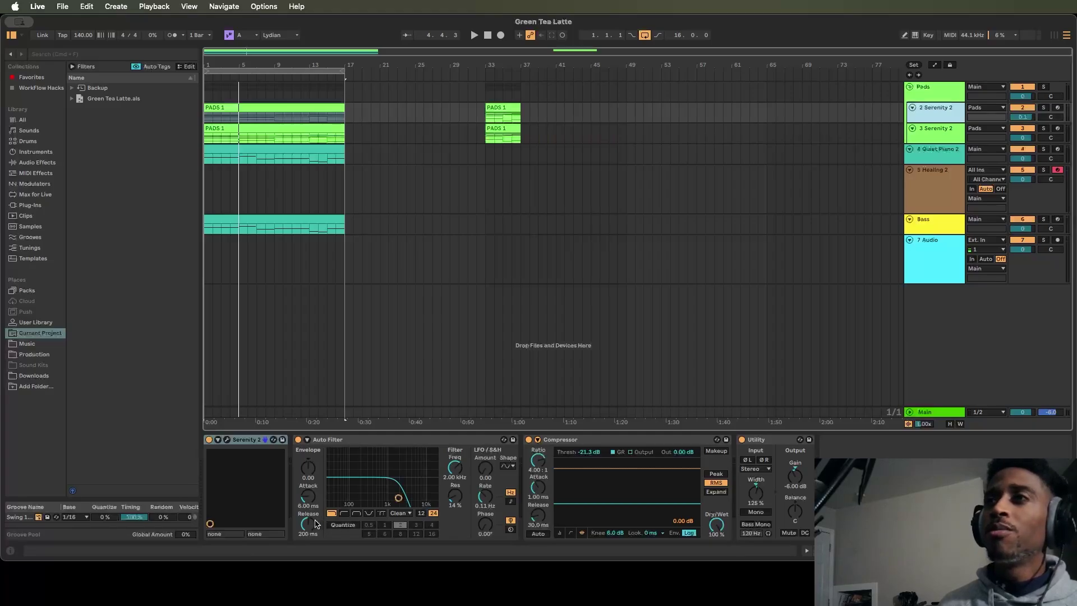
pyautogui.click(356, 512)
pyautogui.press('space')
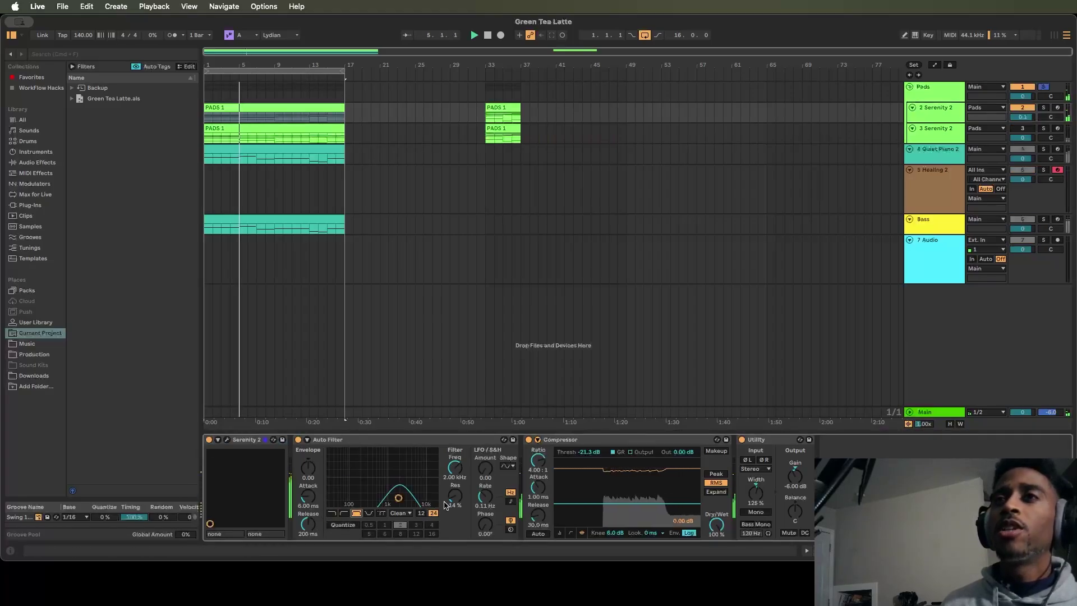
pyautogui.moveTo(398, 498); pyautogui.dragTo(400, 498)
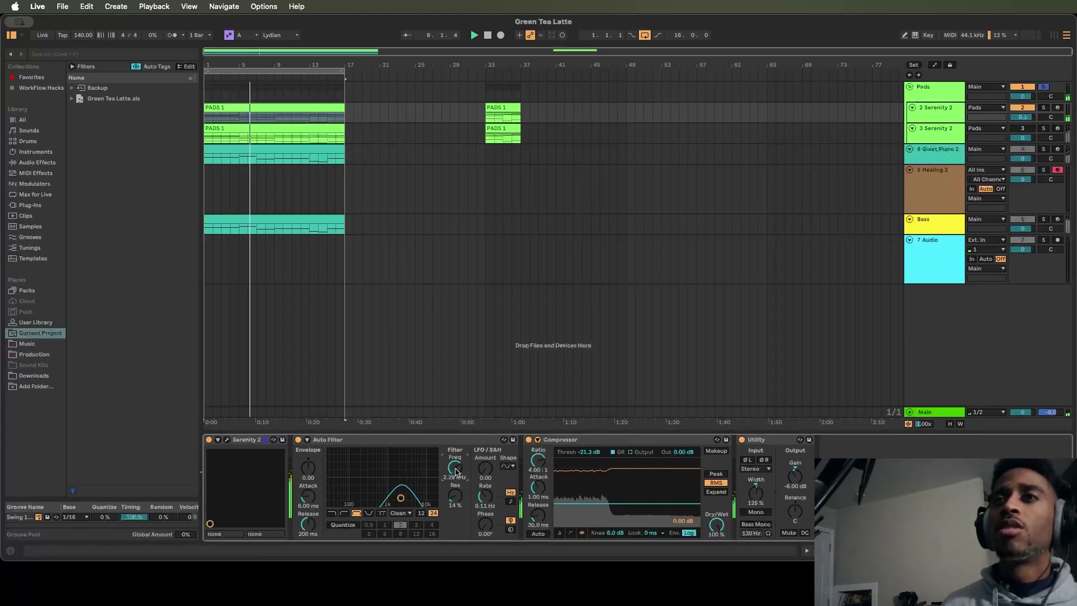
pyautogui.click(421, 513)
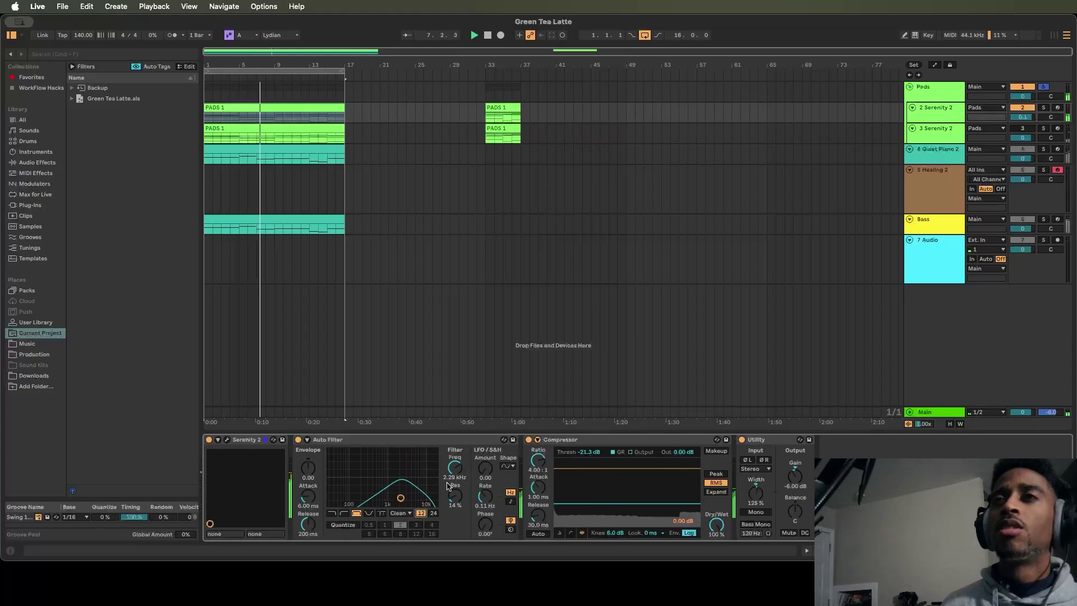
pyautogui.scroll(1, 461, 473)
pyautogui.moveTo(461, 473); pyautogui.dragTo(461, 495)
# - Browse the LABS packs past Frozen Strings and choose a bell sound for the track below Quiet Piano 2
pyautogui.click(930, 151)
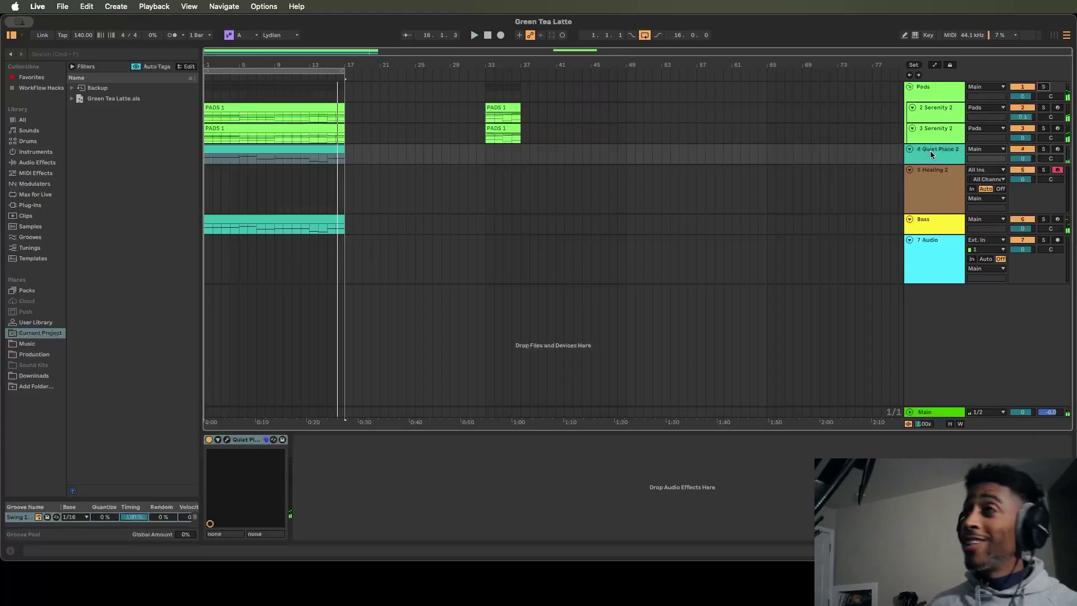
pyautogui.click(930, 150)
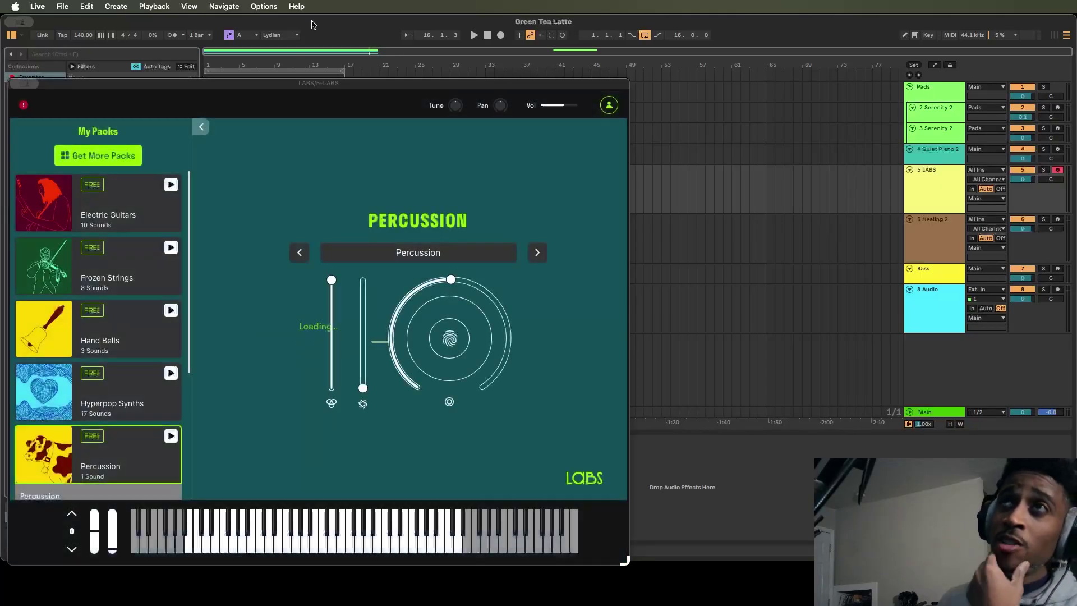
pyautogui.moveTo(296, 89); pyautogui.dragTo(649, 38)
pyautogui.click(465, 230)
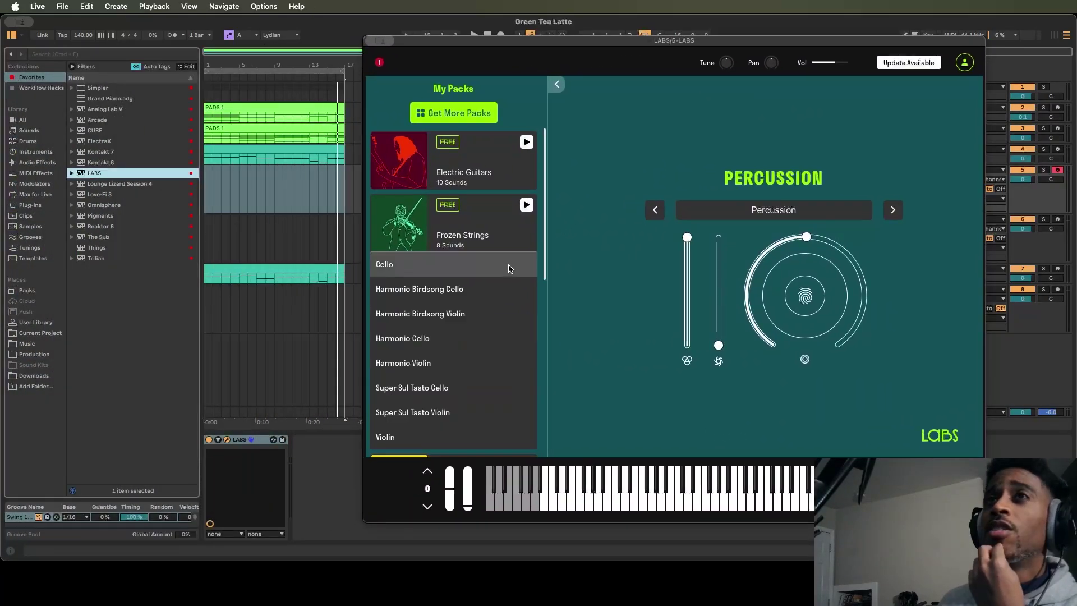
pyautogui.scroll(-3, 430, 376)
pyautogui.click(447, 232)
pyautogui.click(447, 232)
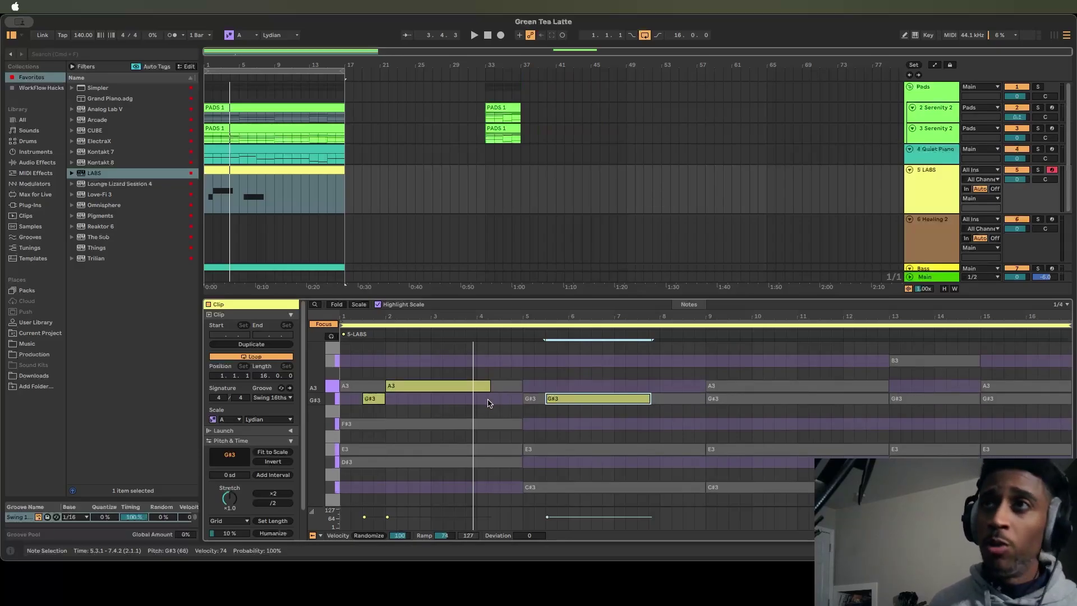
# - Add E3 at bar 8, F#3 in bar 9, a long G#3 from bar 10, B3 at bar 13 and A3 at bar 15 to the LABS clip
pyautogui.press('space')
pyautogui.doubleClick(557, 448)
pyautogui.moveTo(557, 449); pyautogui.dragTo(671, 449)
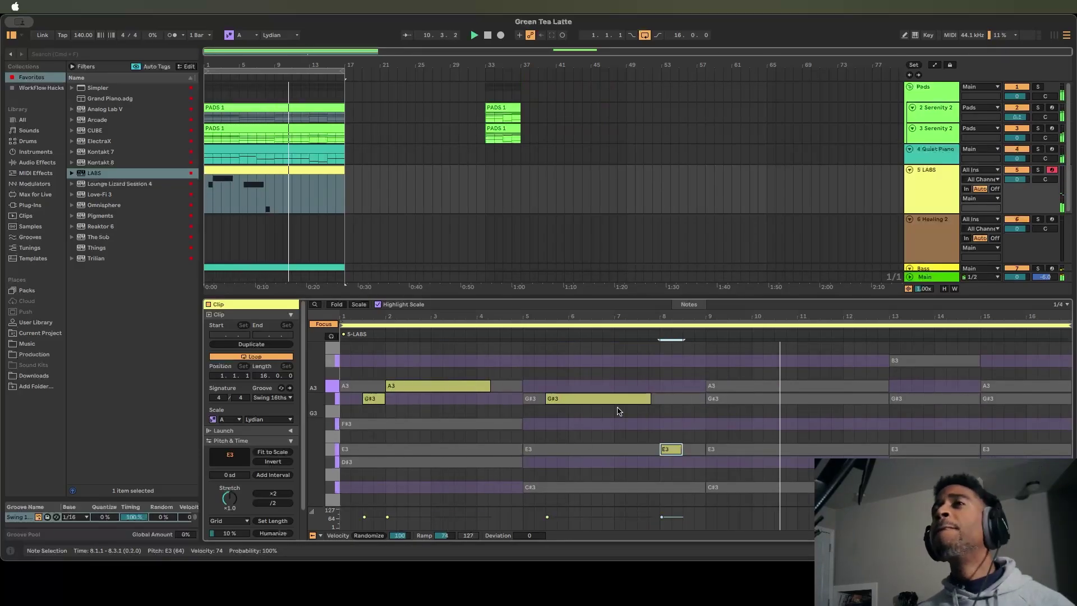
pyautogui.doubleClick(739, 424)
pyautogui.doubleClick(757, 398)
pyautogui.moveTo(773, 399); pyautogui.dragTo(856, 398)
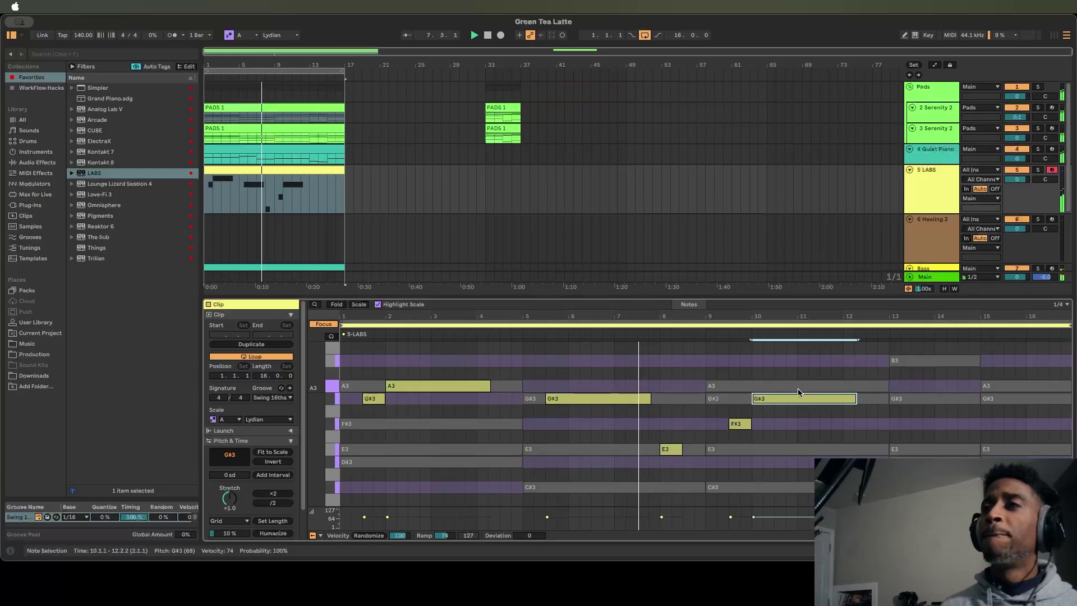
pyautogui.doubleClick(897, 360)
pyautogui.doubleClick(997, 386)
pyautogui.moveTo(997, 386); pyautogui.dragTo(987, 386)
# - Load a Compressor on the LABS bell track, lower its threshold and add another audio effect
pyautogui.hotkey('shift', 'Tab')
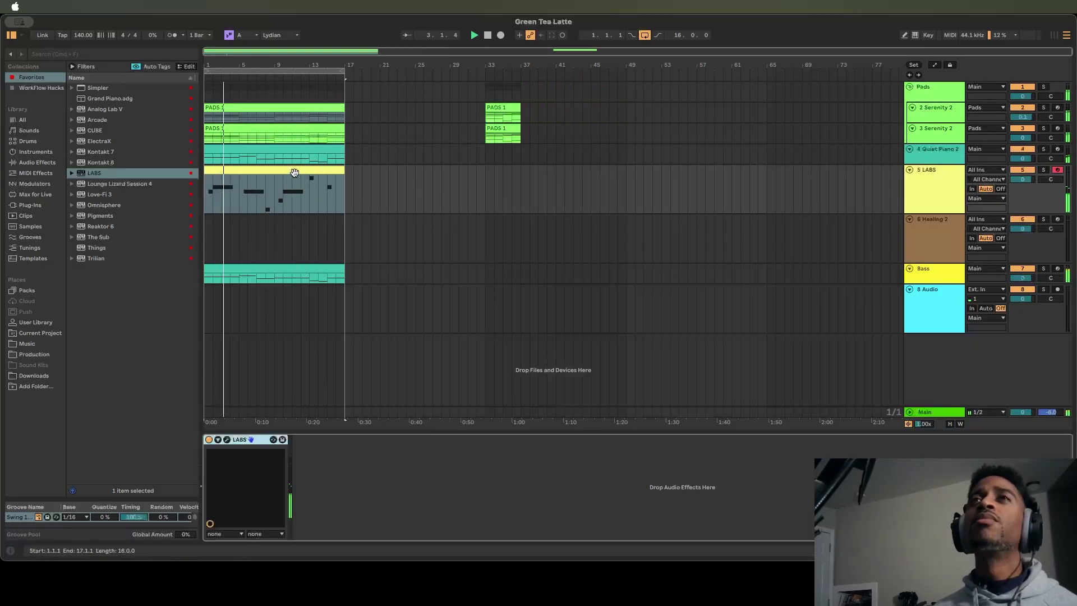
pyautogui.click(37, 163)
pyautogui.scroll(-3, 127, 281)
pyautogui.doubleClick(105, 243)
pyautogui.moveTo(396, 459); pyautogui.dragTo(396, 516)
pyautogui.scroll(-5, 127, 337)
pyautogui.doubleClick(98, 412)
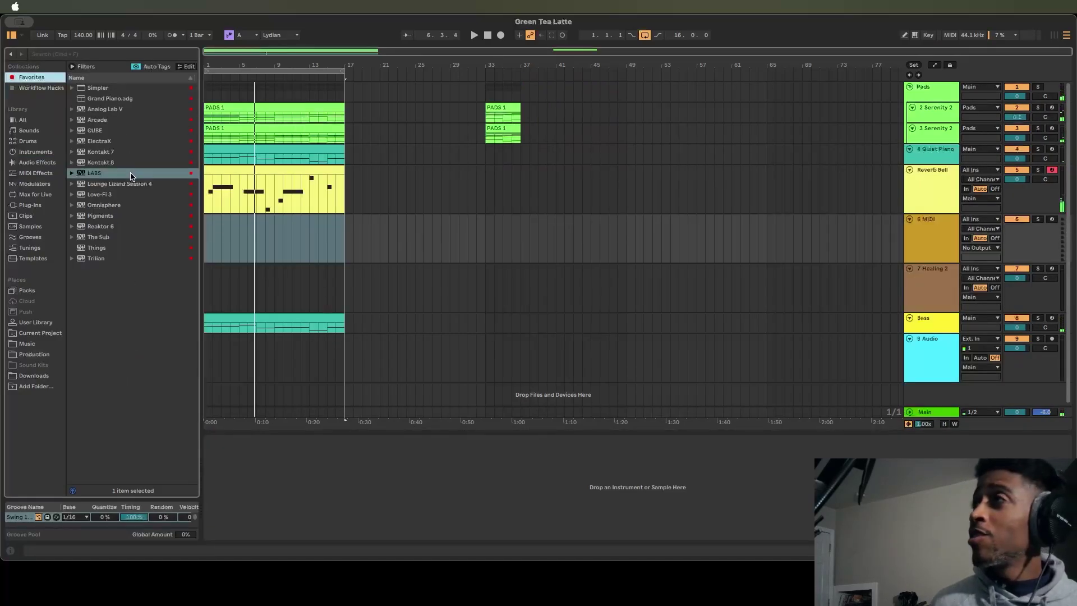
# - Load LABS on the new MIDI track below Reverb Bell and open its Siren Songs pack
pyautogui.doubleClick(131, 175)
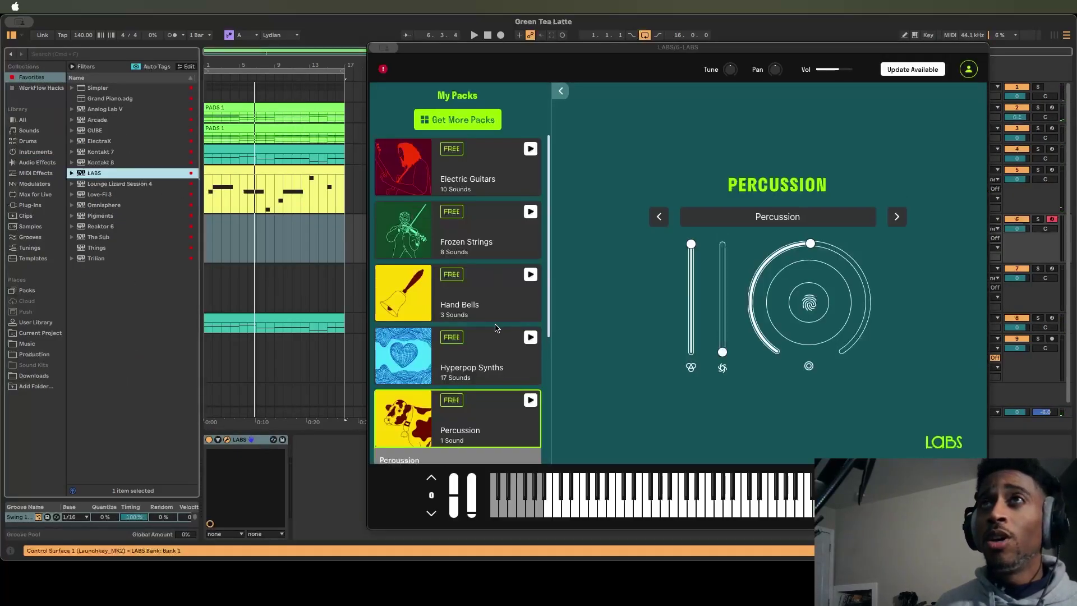
pyautogui.scroll(-5, 495, 328)
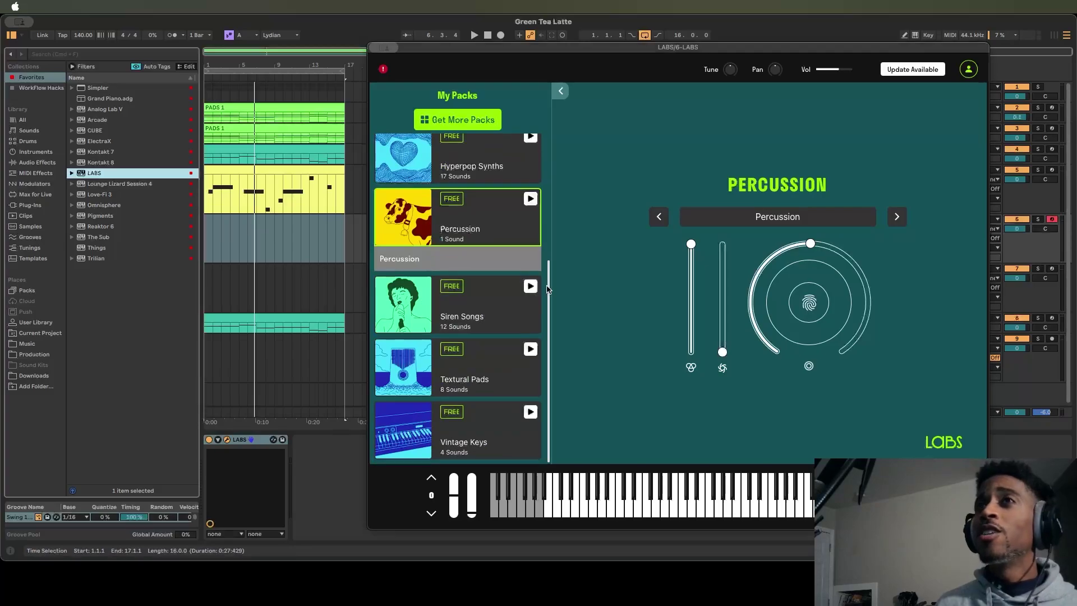
pyautogui.click(507, 298)
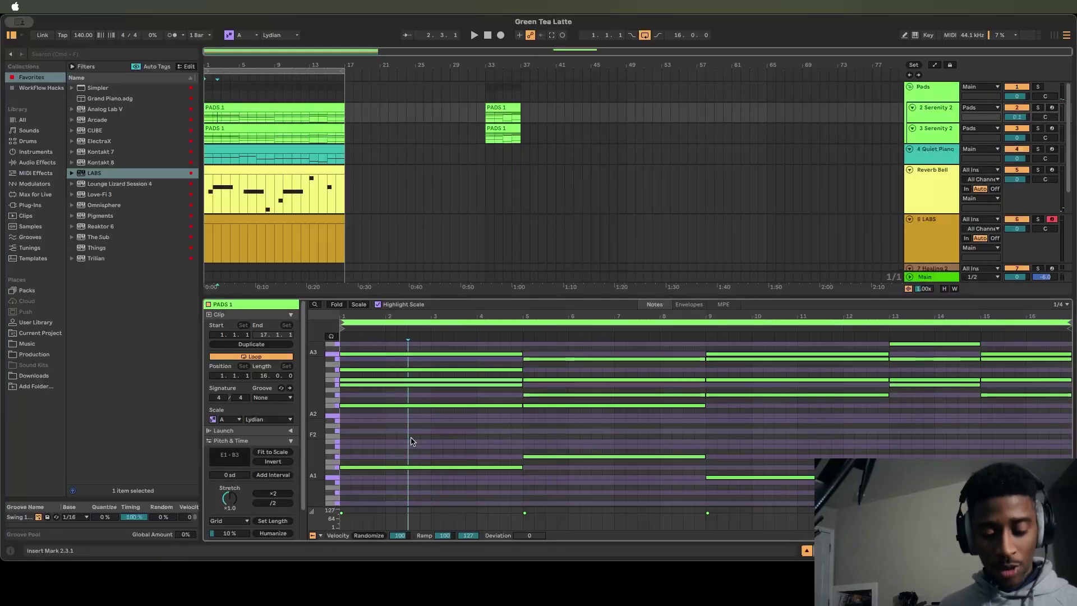
# - Copy all notes of the 16-bar PADS 1 clip into the empty clip on track 6 LABS
pyautogui.press('super+a')
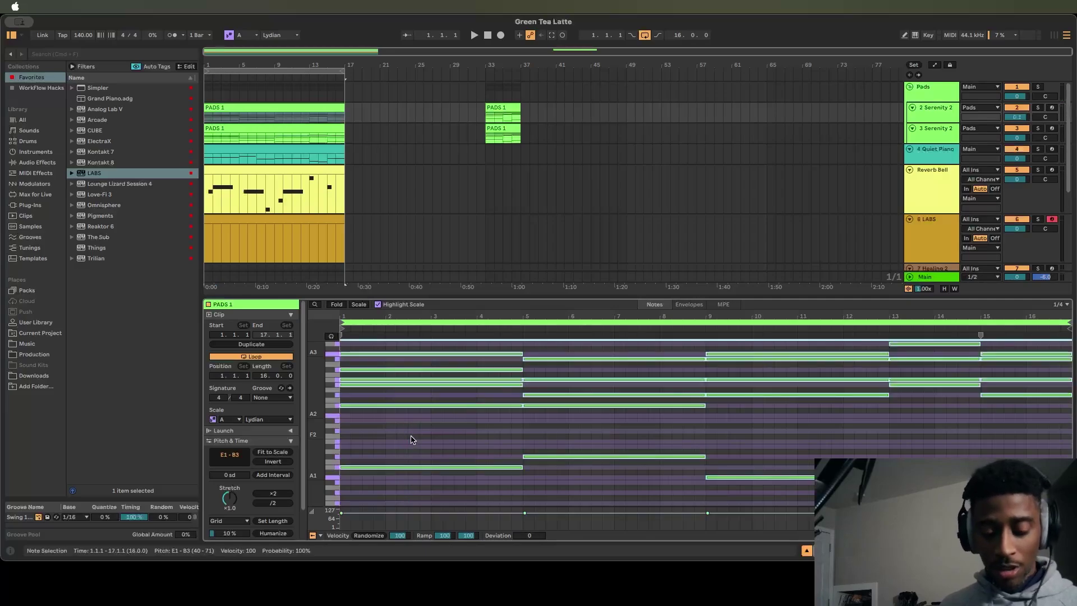
pyautogui.click(280, 218)
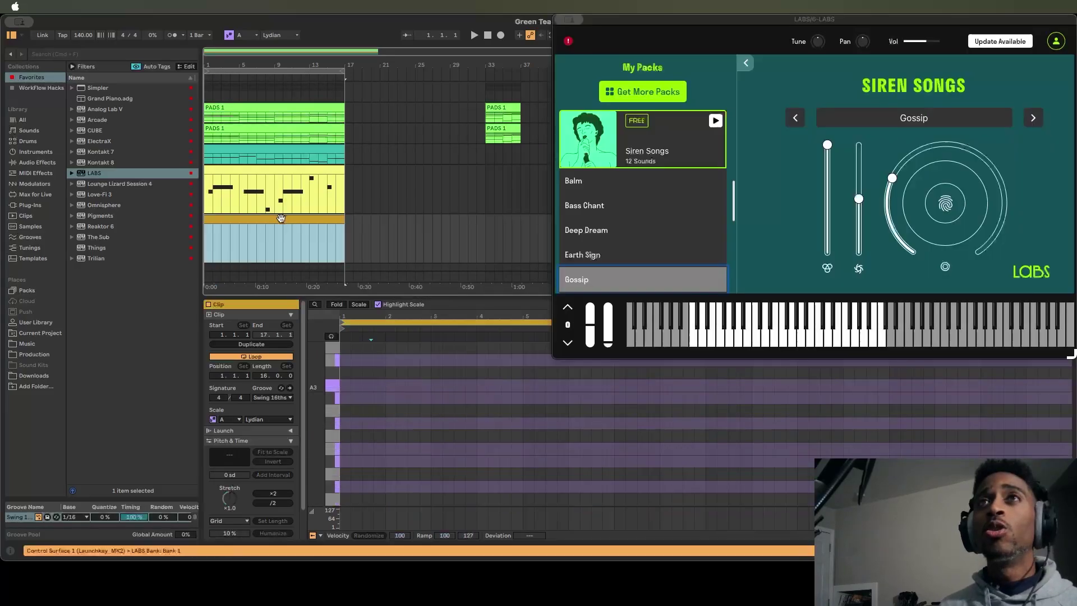
pyautogui.click(343, 409)
pyautogui.press('super+v')
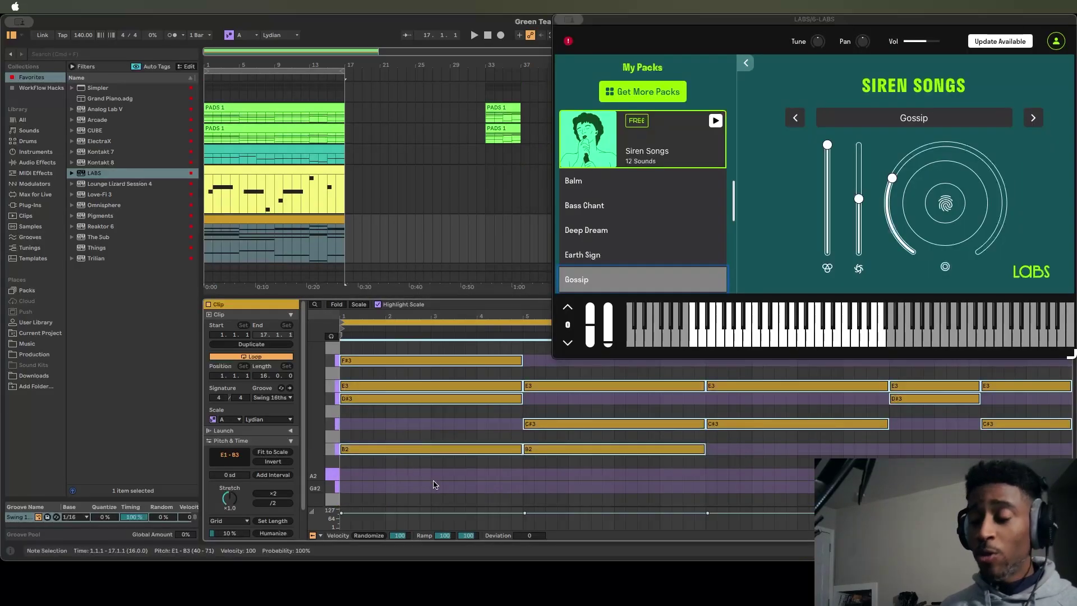
# - Deactivate the pasted notes, reactivate the D#3 in bars 1 to 4 and lower all note velocities to 36
pyautogui.click(424, 428)
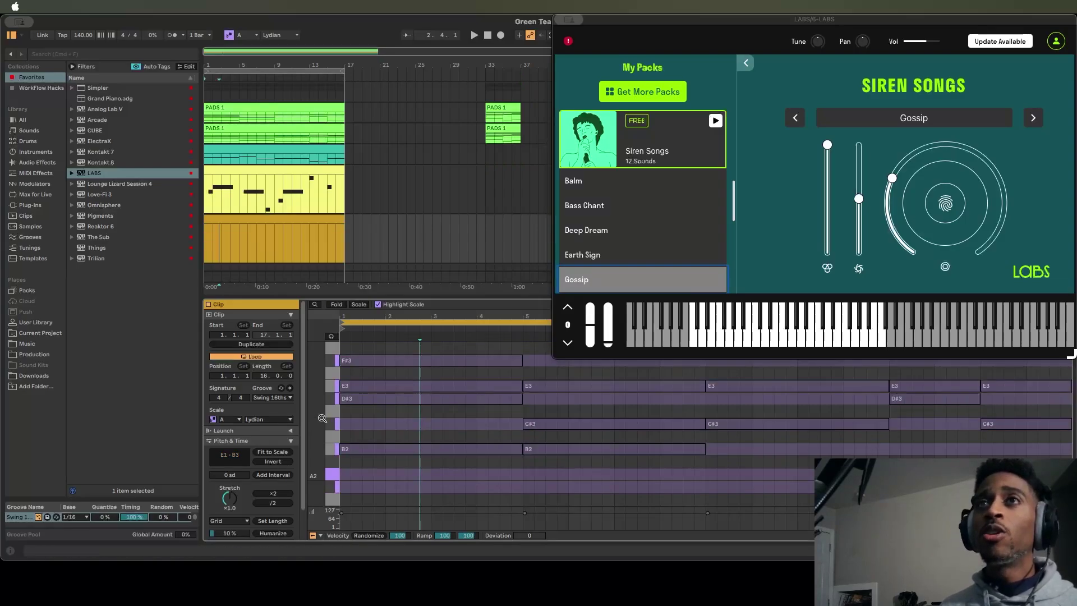
pyautogui.doubleClick(322, 418)
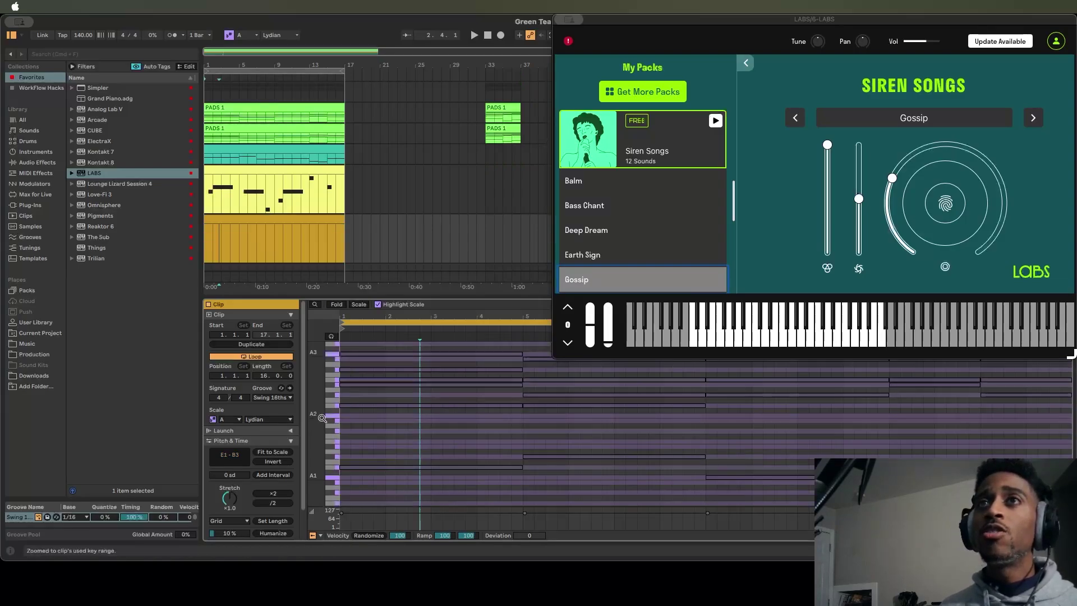
pyautogui.click(406, 385)
pyautogui.press('super+a')
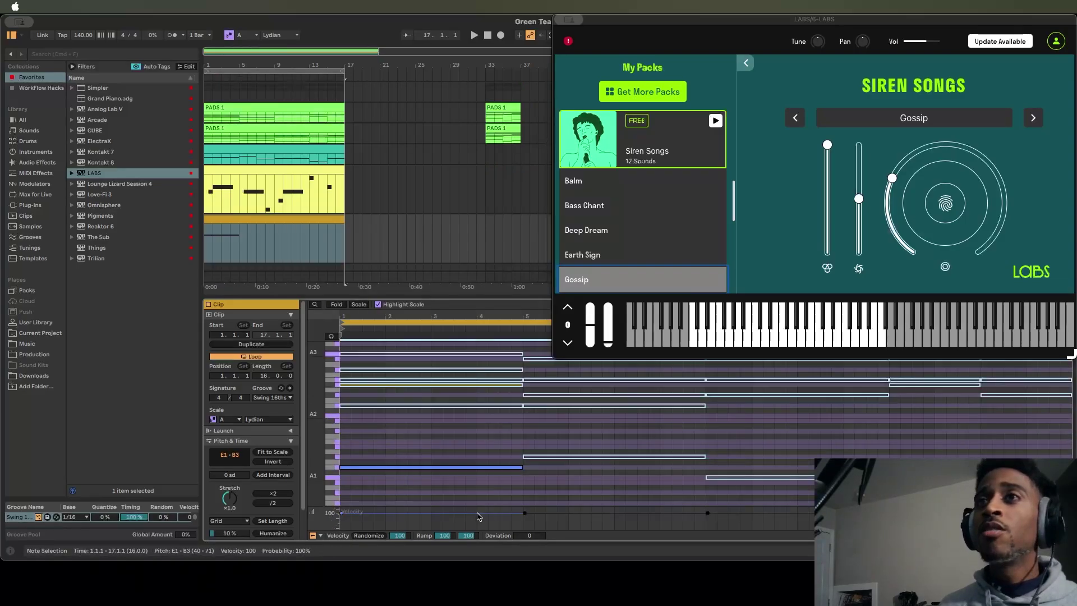
pyautogui.moveTo(406, 385); pyautogui.dragTo(405, 405)
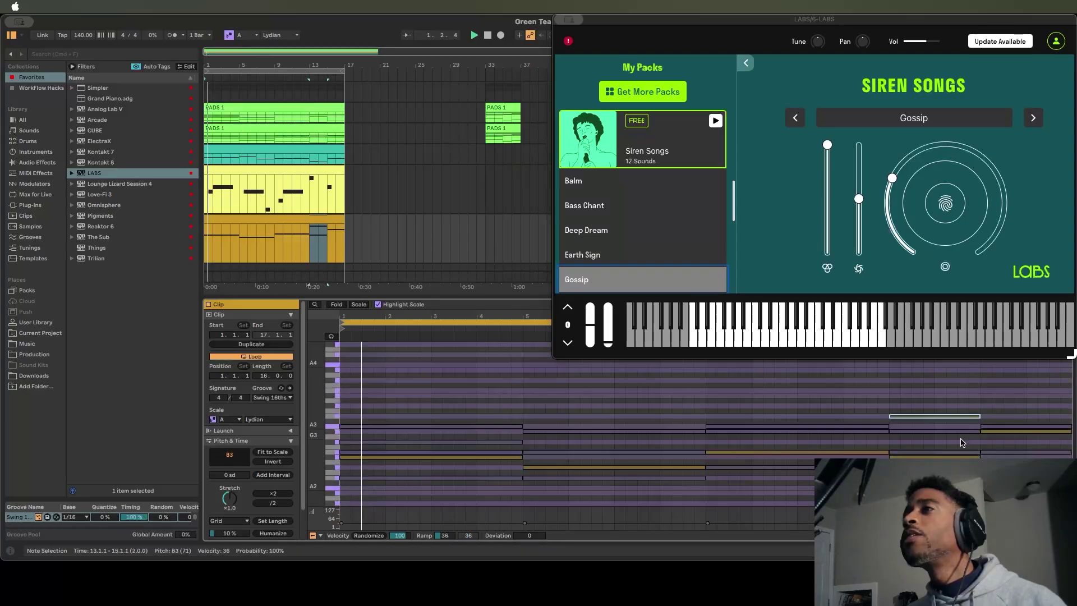
# - Deactivate the D#3 and E3 notes in bars 13 and 14 and hide the LABS plug-in window
pyautogui.hotkey('alt', 'Down')
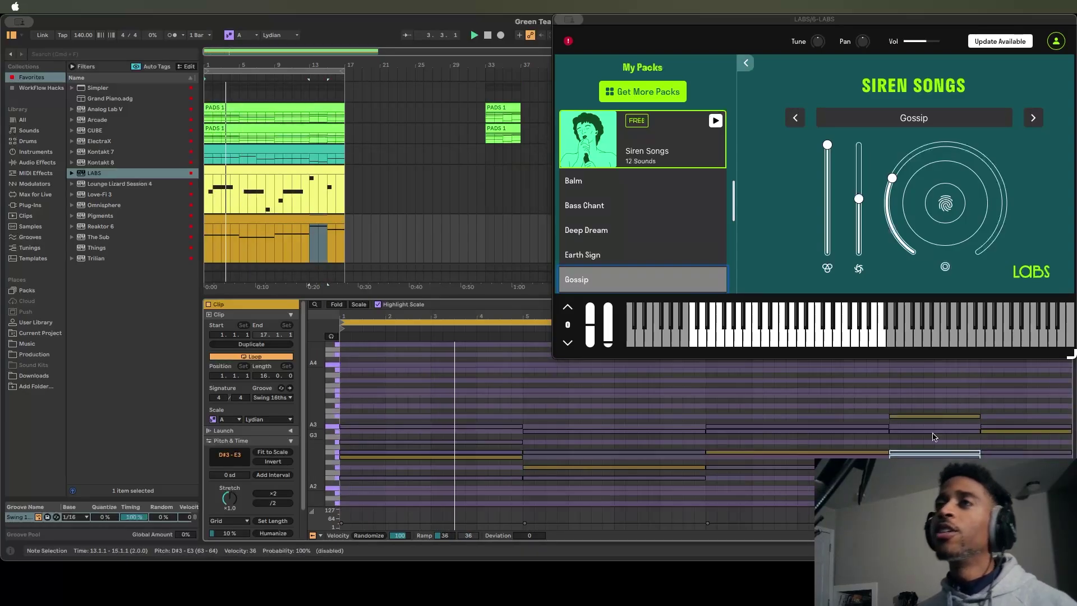
pyautogui.click(743, 435)
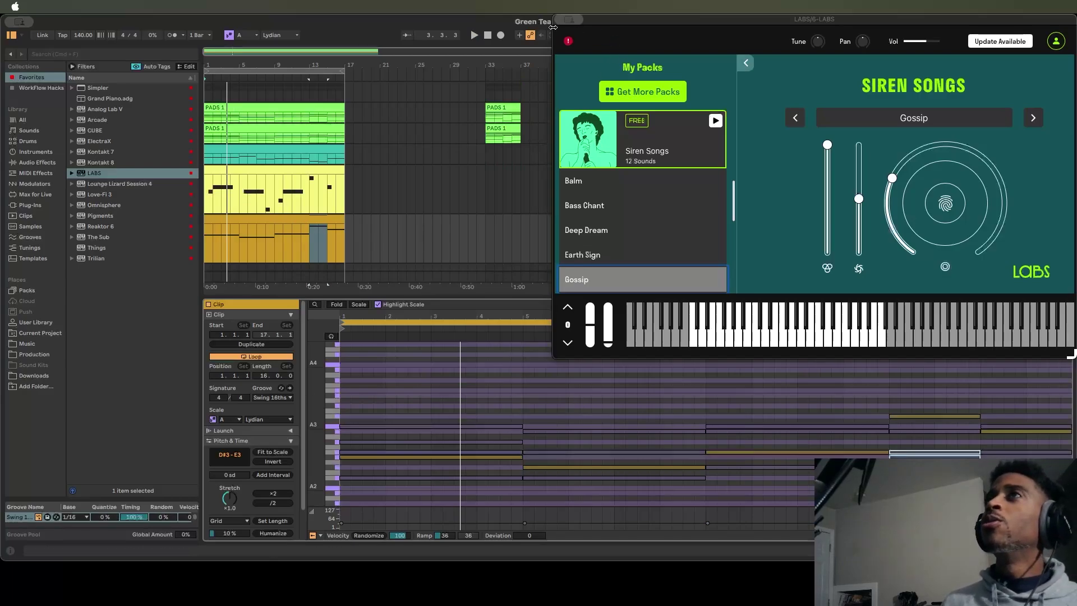
pyautogui.press('super+alt+p')
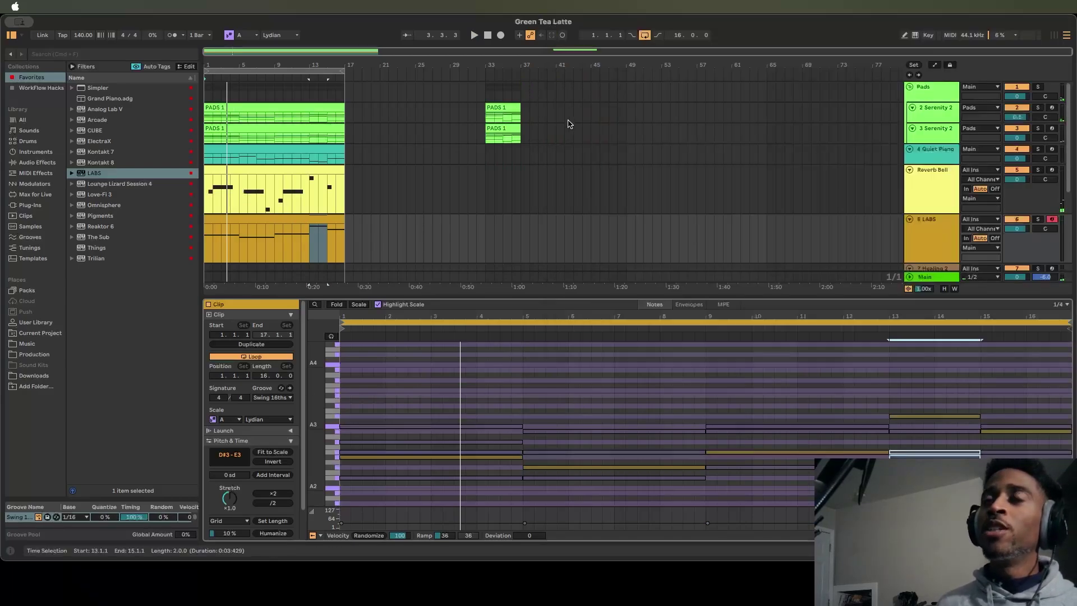
# - Show the Mixer's Track Volume envelope for the clip on track 6 LABS
pyautogui.click(684, 305)
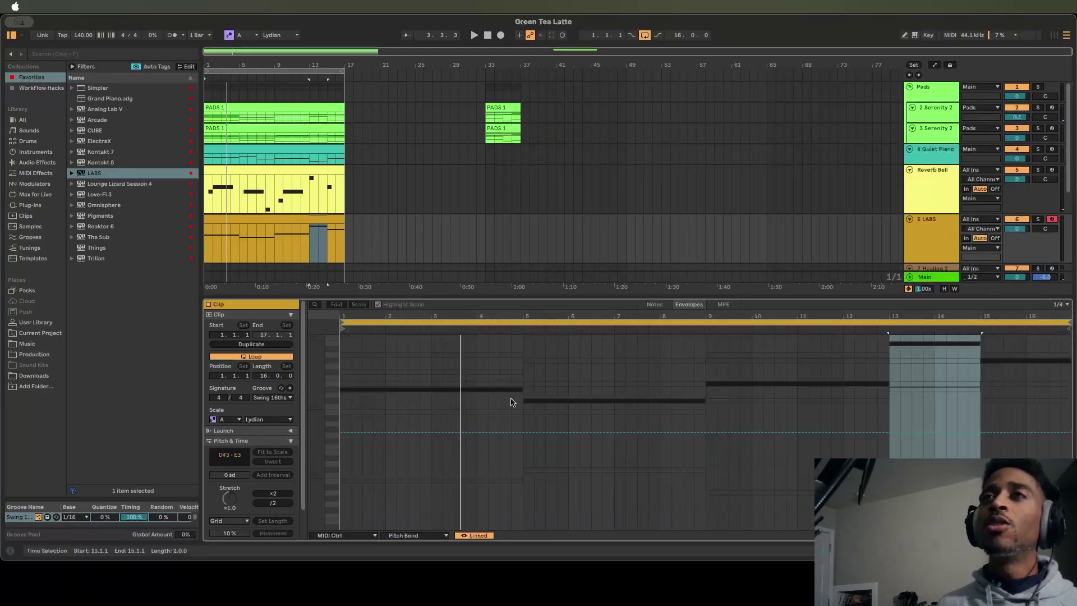
pyautogui.click(373, 533)
pyautogui.click(348, 499)
pyautogui.click(400, 535)
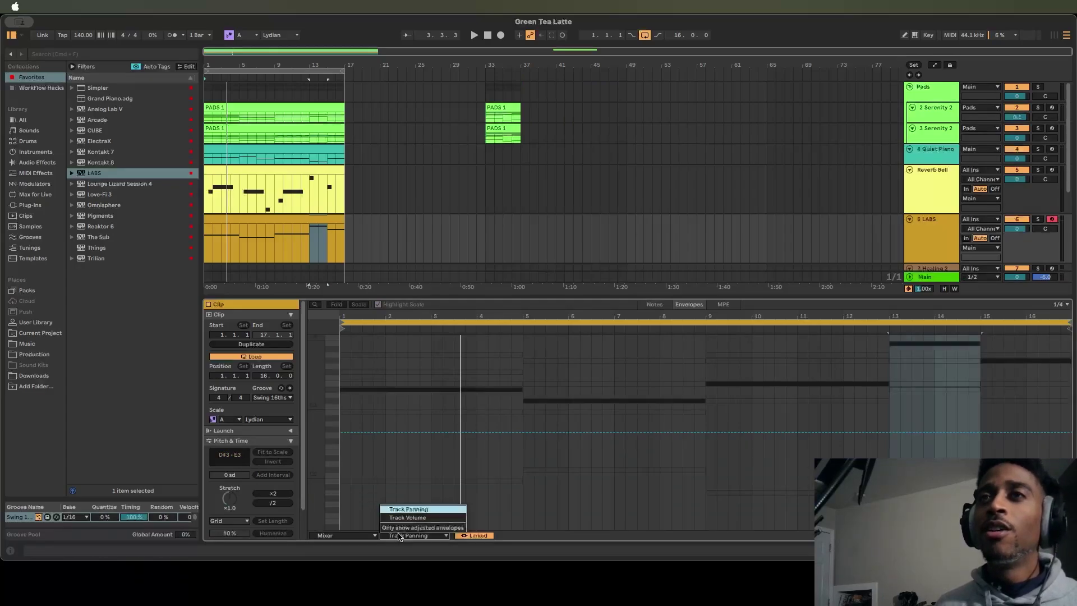
pyautogui.click(404, 517)
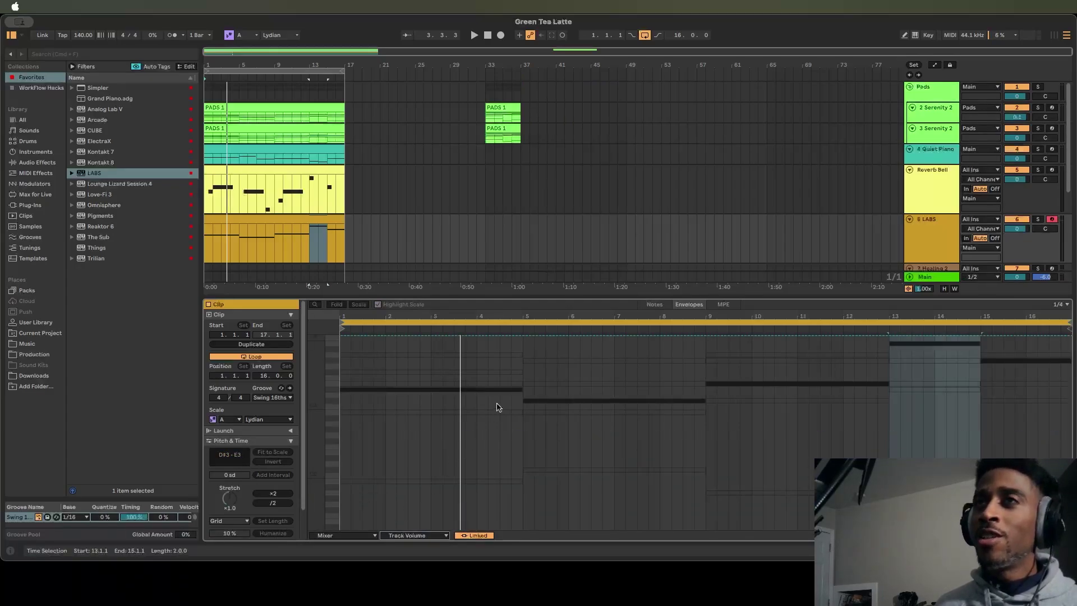
# - Insert a triangle shape over bars 1 to 4 of the volume envelope, lower its peak and bow its falling side outward
pyautogui.rightClick(382, 395)
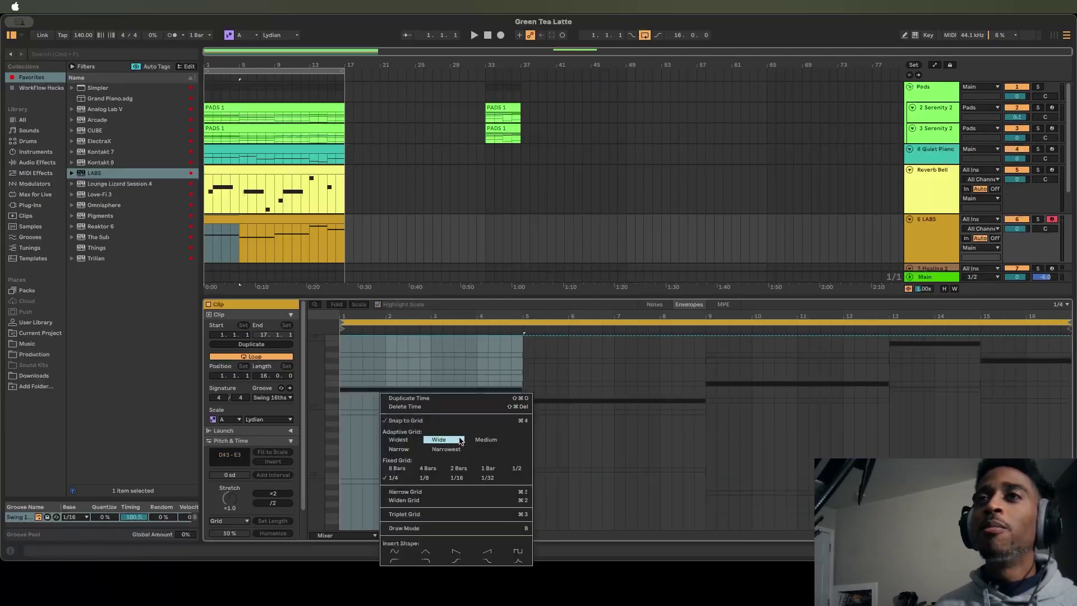
pyautogui.click(463, 548)
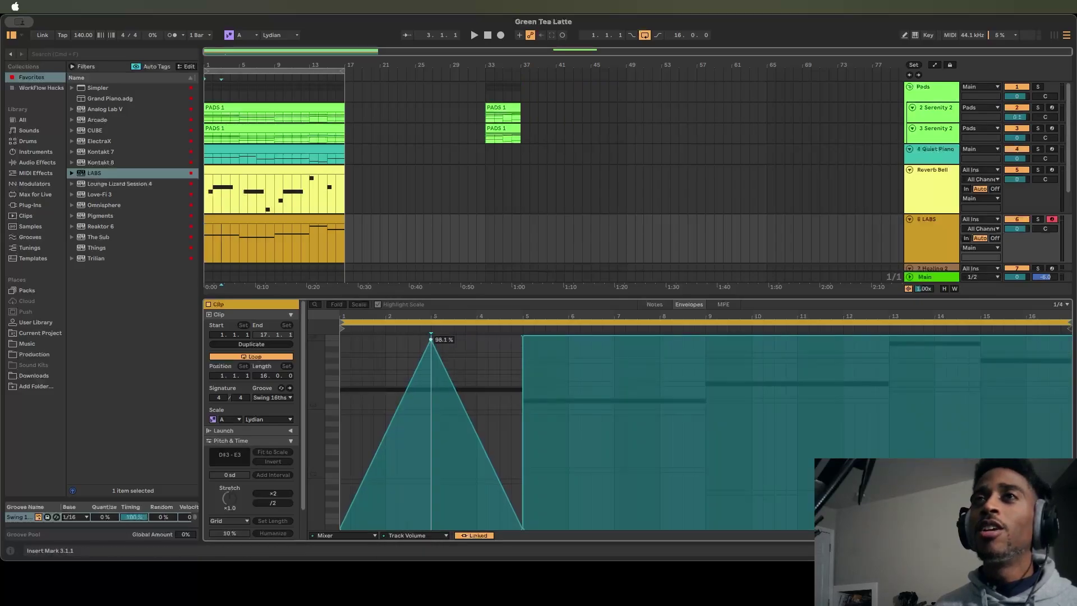
pyautogui.moveTo(431, 337); pyautogui.dragTo(432, 376)
pyautogui.moveTo(470, 437); pyautogui.dragTo(508, 367)
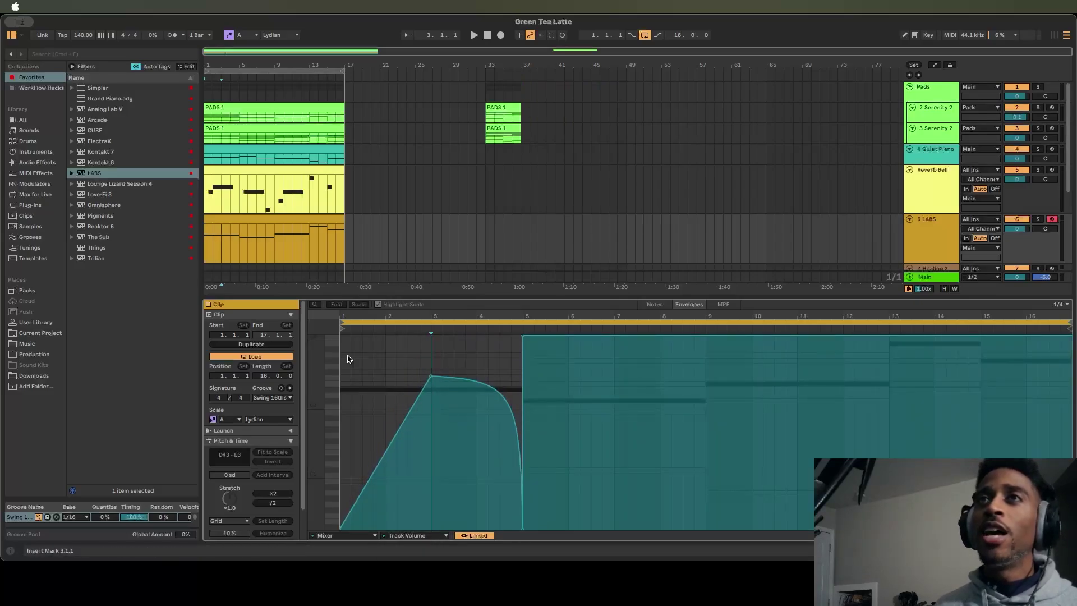
# - Play back the volume swell in bars 1 to 4 and duplicate it onto bars 5 to 8
pyautogui.moveTo(344, 359); pyautogui.dragTo(518, 374)
pyautogui.press('space')
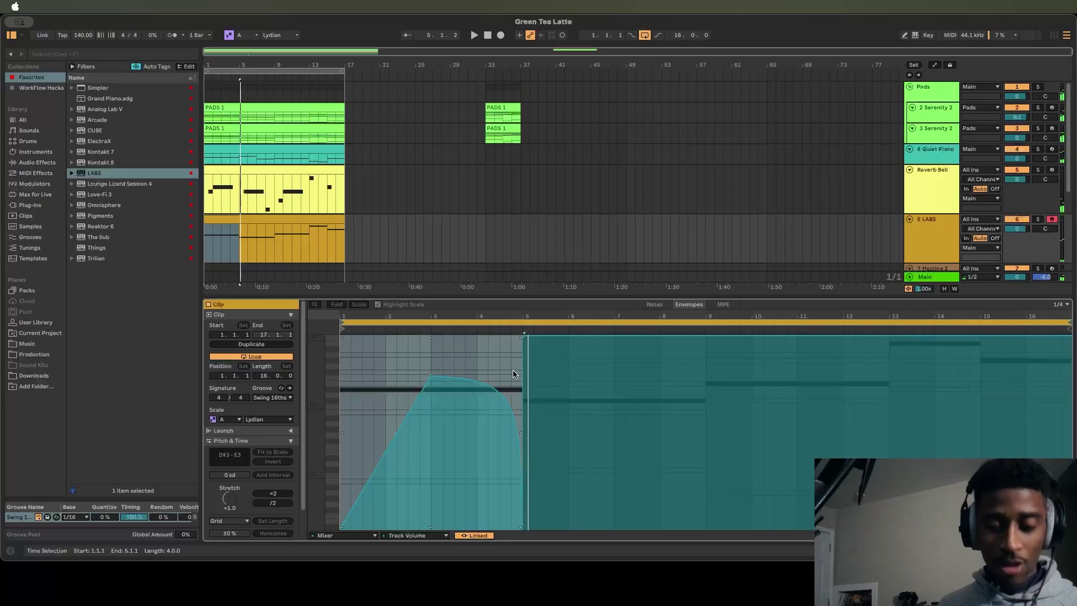
pyautogui.press('space')
pyautogui.press('super+d')
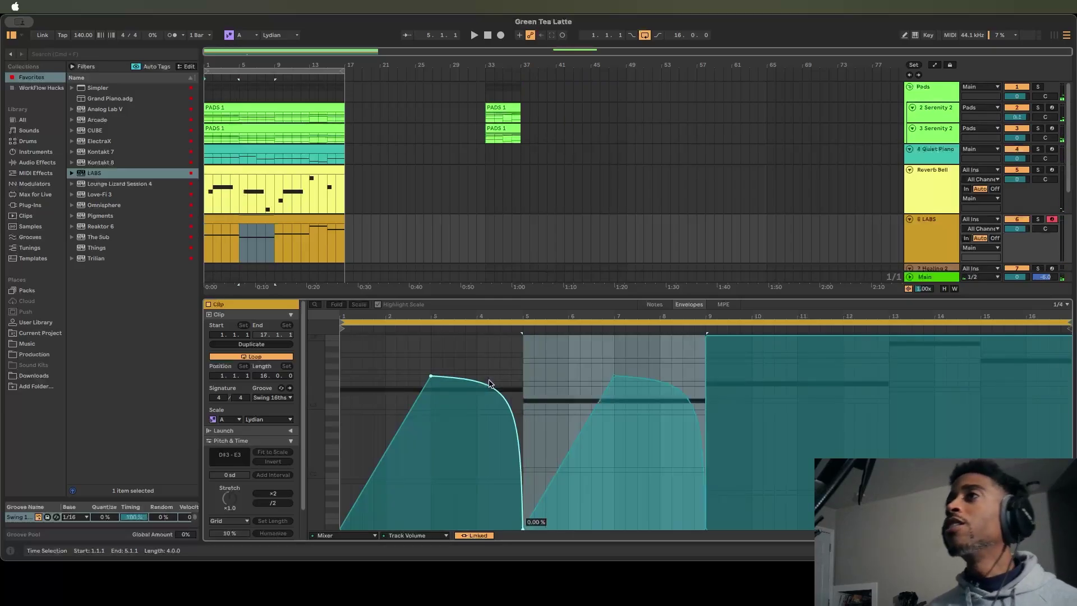
# - Duplicate the volume swell onto bars 9 to 12 and bars 13 to 16
pyautogui.press('super+d')
pyautogui.press('super+d')
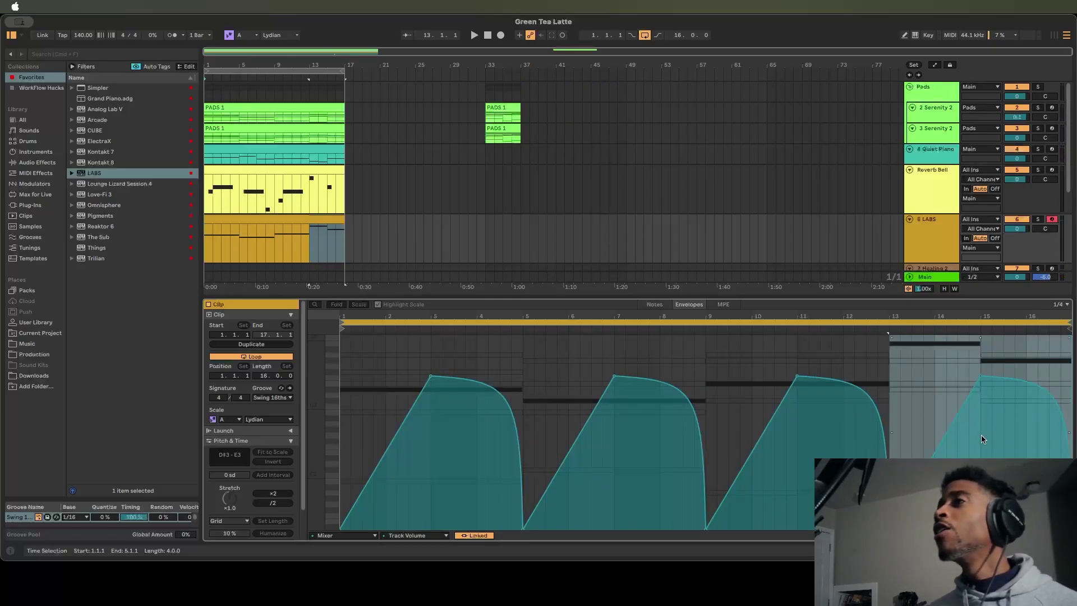
# - Reshape the volume envelope in bars 13 and 14 into a smaller two-bar swell and duplicate it onto bars 15 and 16
pyautogui.click(982, 439)
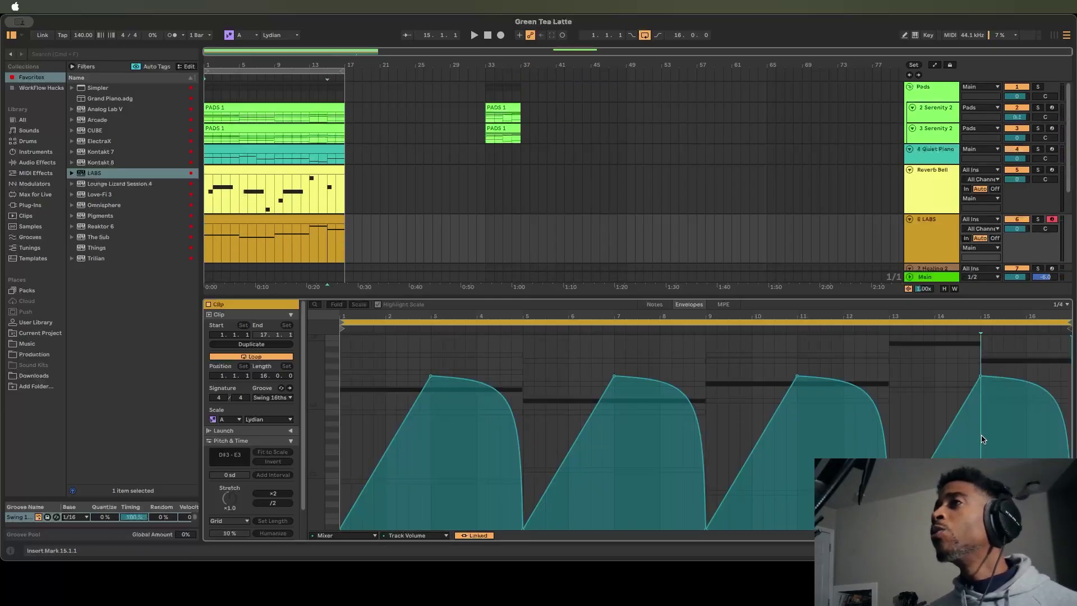
pyautogui.click(955, 420)
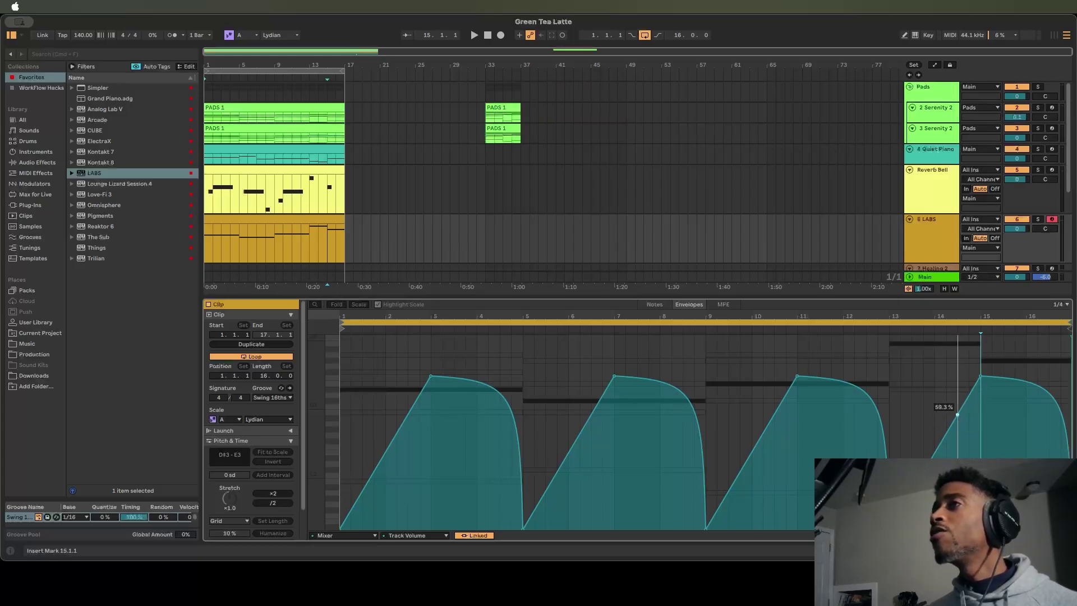
pyautogui.moveTo(958, 415); pyautogui.dragTo(934, 412)
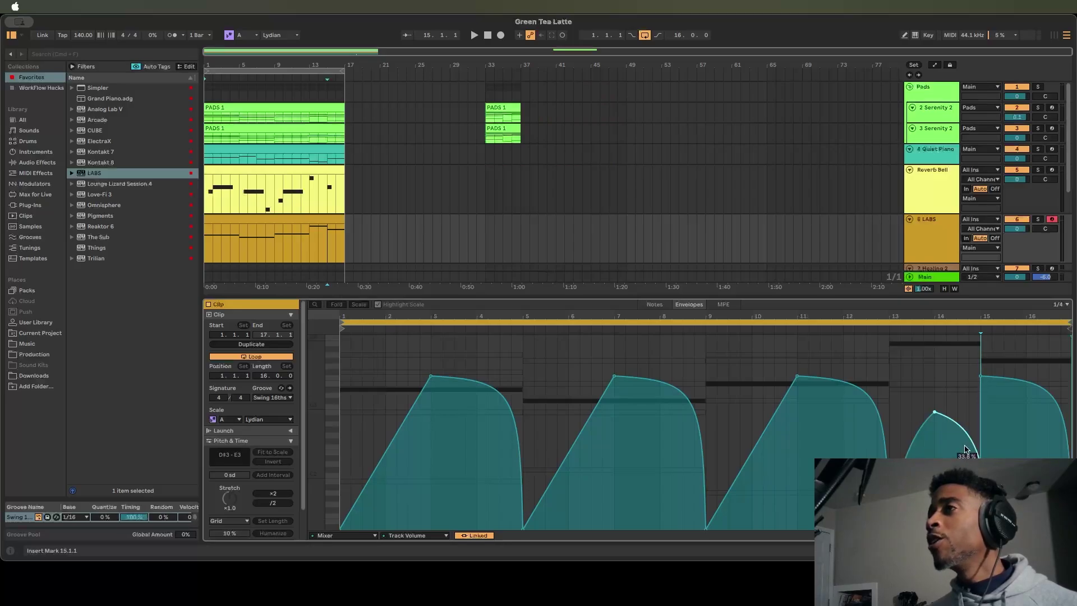
pyautogui.moveTo(891, 400); pyautogui.dragTo(975, 399)
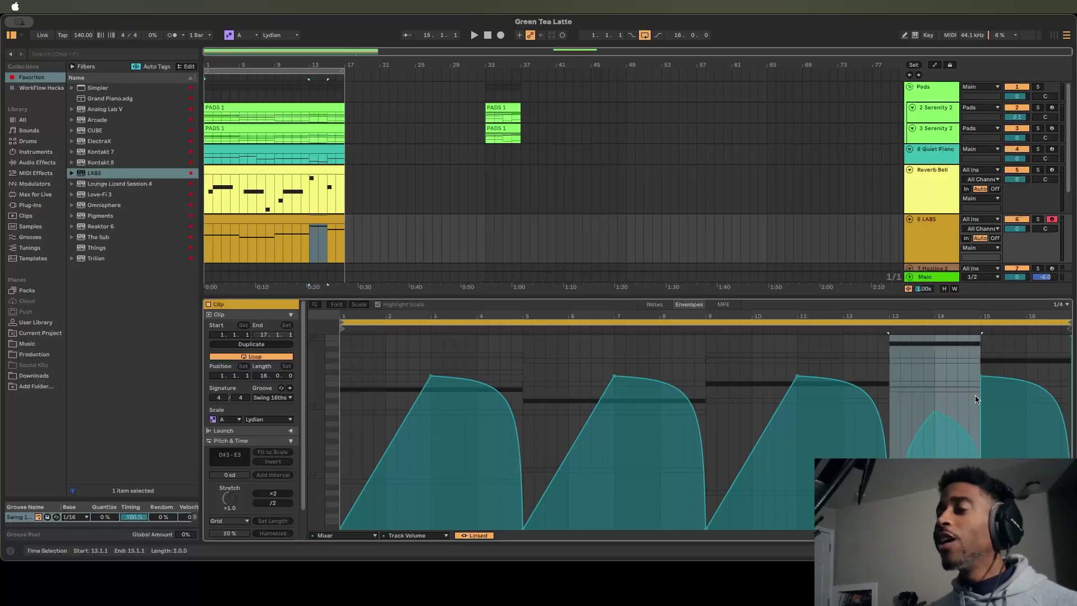
pyautogui.press('super+d')
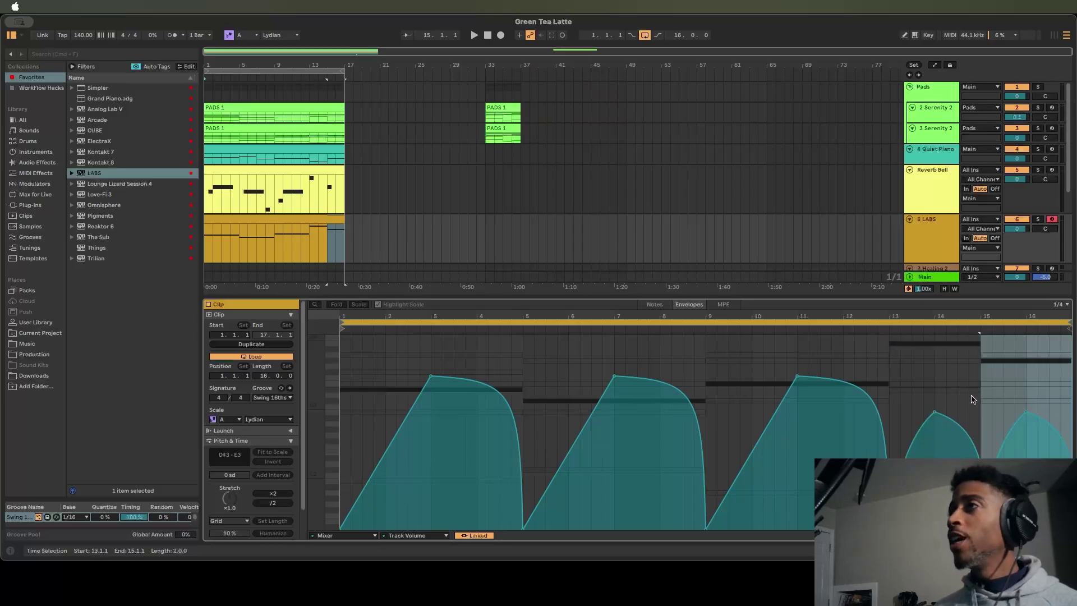
# - Show the device chain of track 6 LABS, add a Compressor after the instrument and play back the loop
pyautogui.hotkey('shift', 'Tab')
pyautogui.press('space')
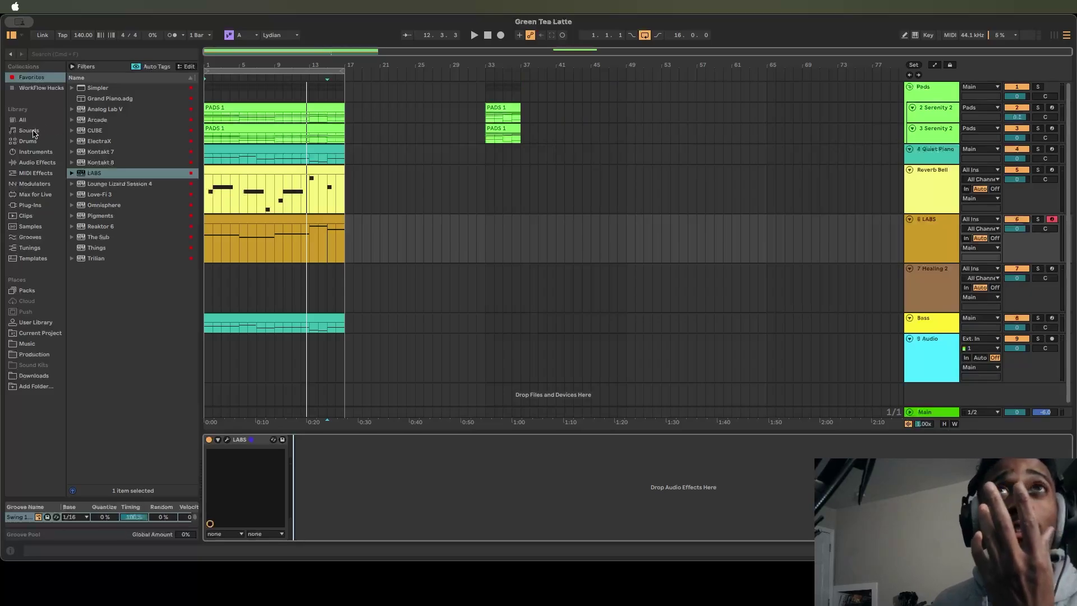
pyautogui.click(37, 162)
pyautogui.doubleClick(97, 218)
pyautogui.press('space')
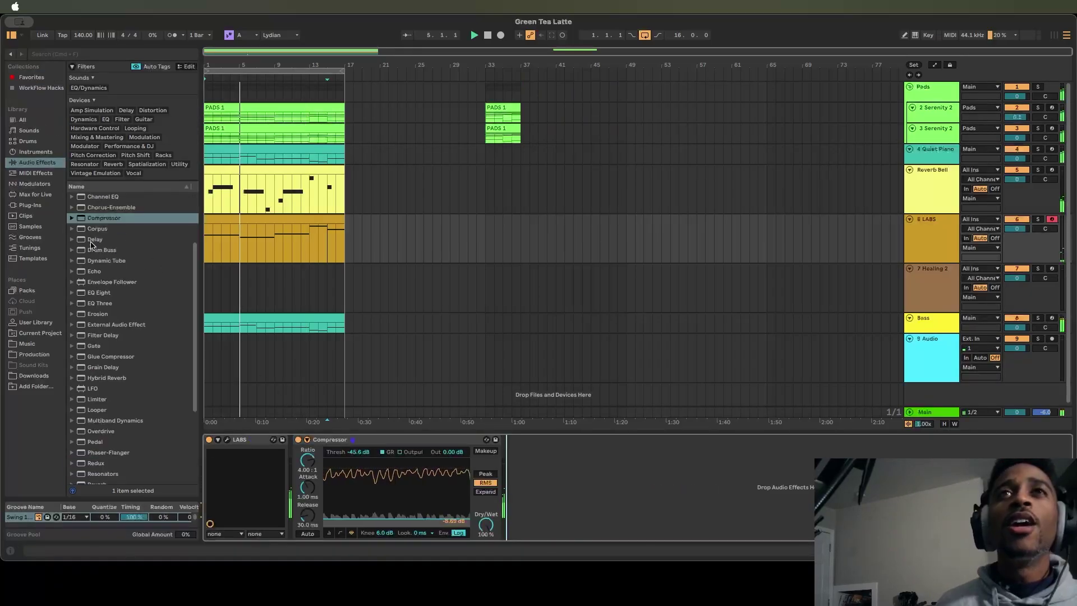
# - Audition Auto Pan presets on track 6 LABS and load Around The Head after the Compressor
pyautogui.scroll(3, 96, 247)
pyautogui.click(73, 240)
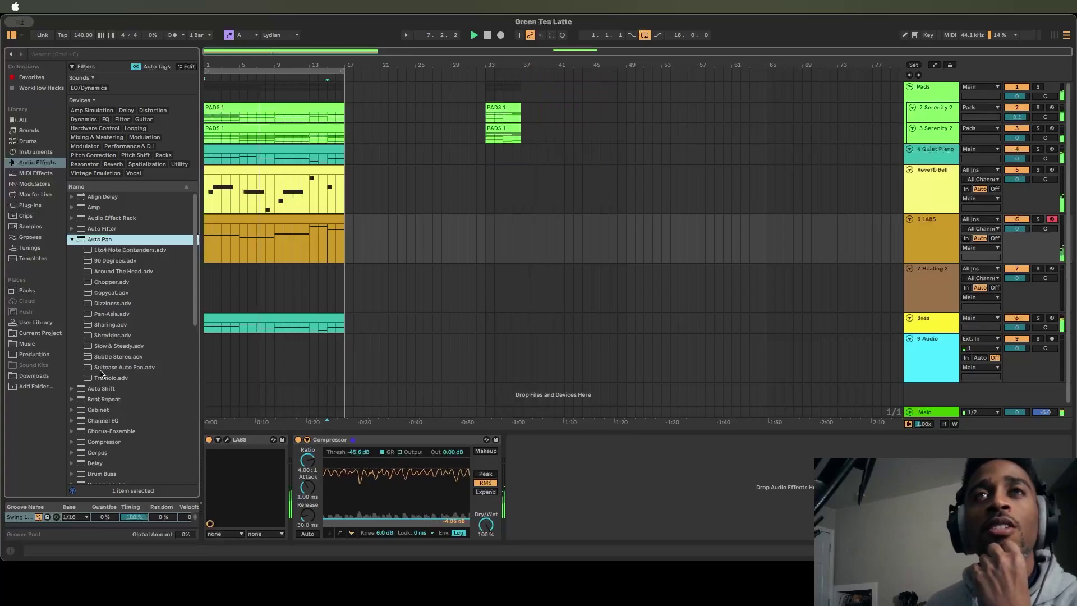
pyautogui.doubleClick(111, 314)
pyautogui.click(108, 282)
pyautogui.doubleClick(107, 283)
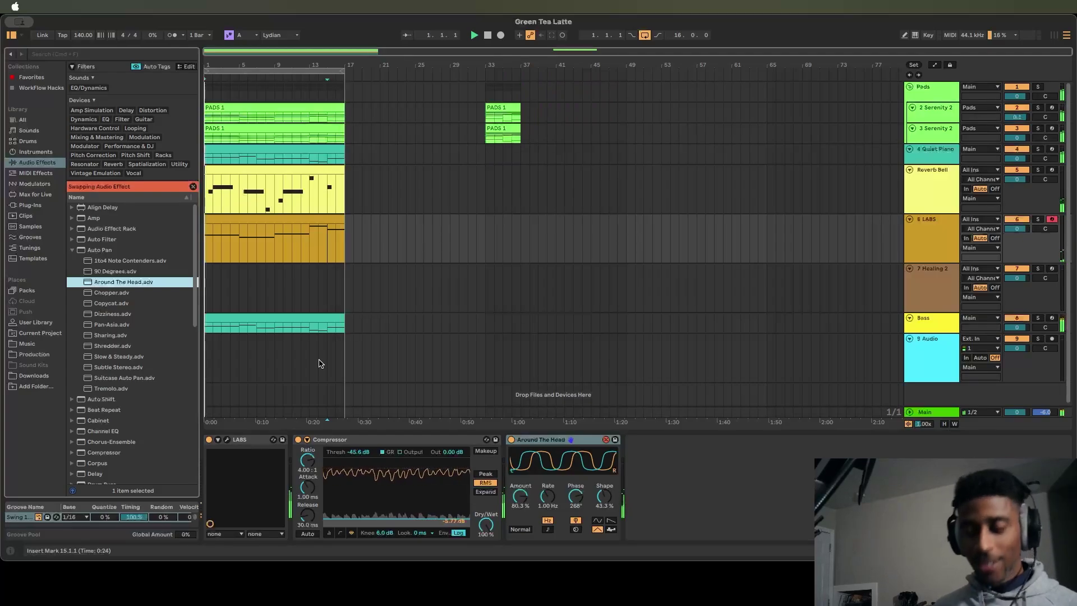
pyautogui.click(636, 457)
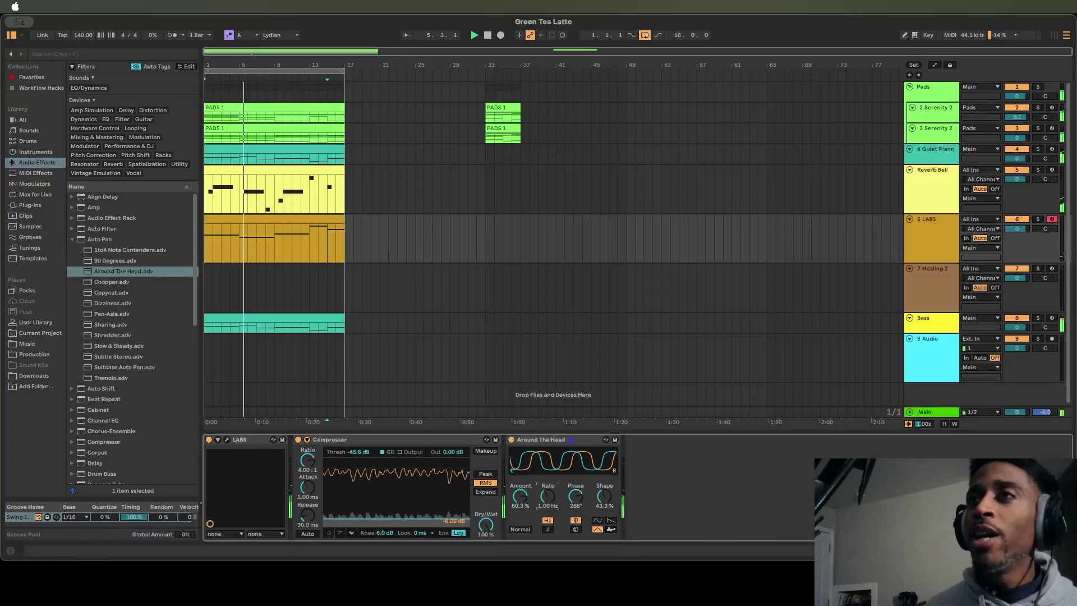
# - Replace the instrument on track 7 Healing 2 with Kontakt 7 and load the Pharlight library in it
pyautogui.click(940, 301)
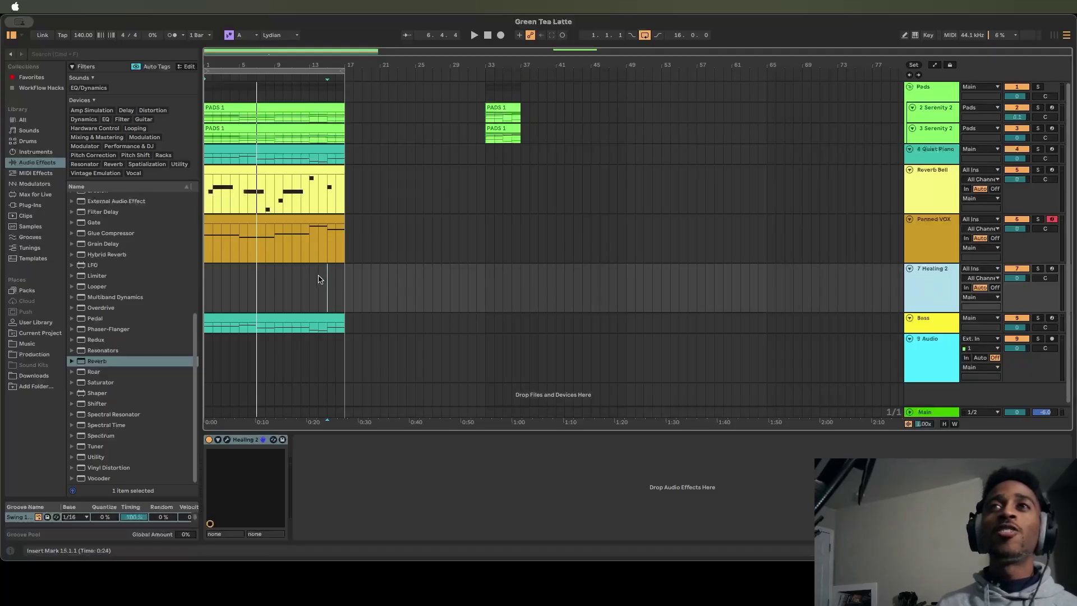
pyautogui.click(31, 77)
pyautogui.click(117, 154)
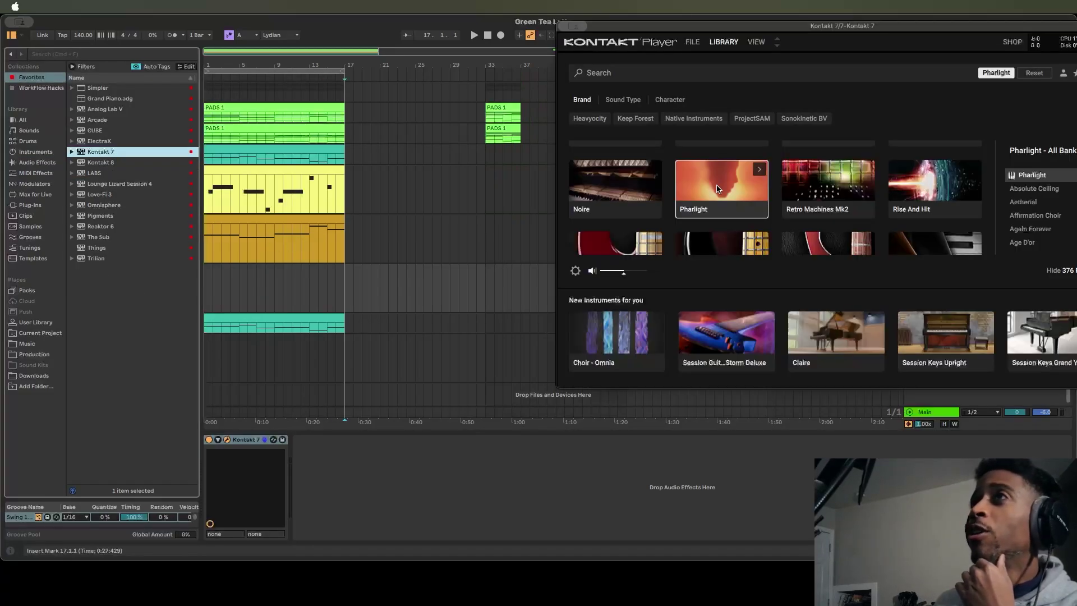
pyautogui.doubleClick(717, 189)
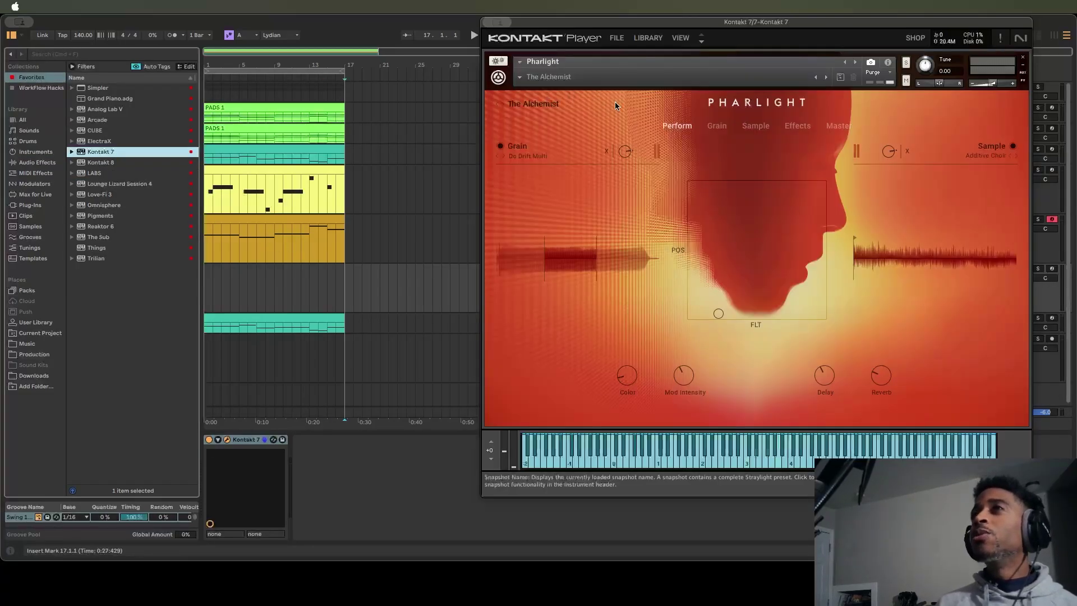
# - Load the Twilight Zone snapshot using the Atmosphere, Soft and Dreamlike filters, solo track 7 and hide the Kontakt window
pyautogui.click(523, 104)
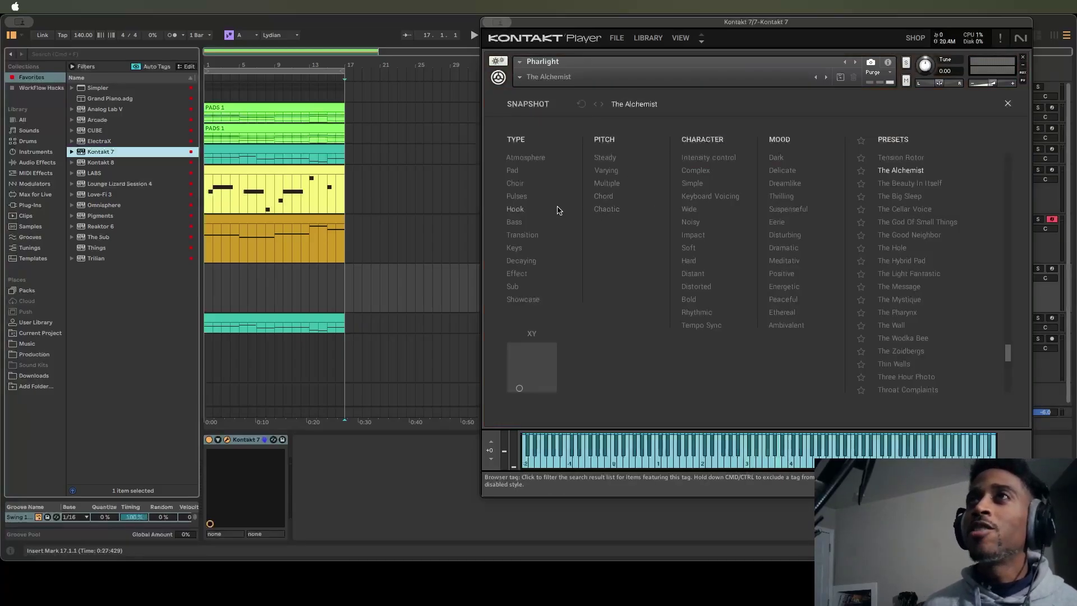
pyautogui.click(526, 157)
pyautogui.press('Down')
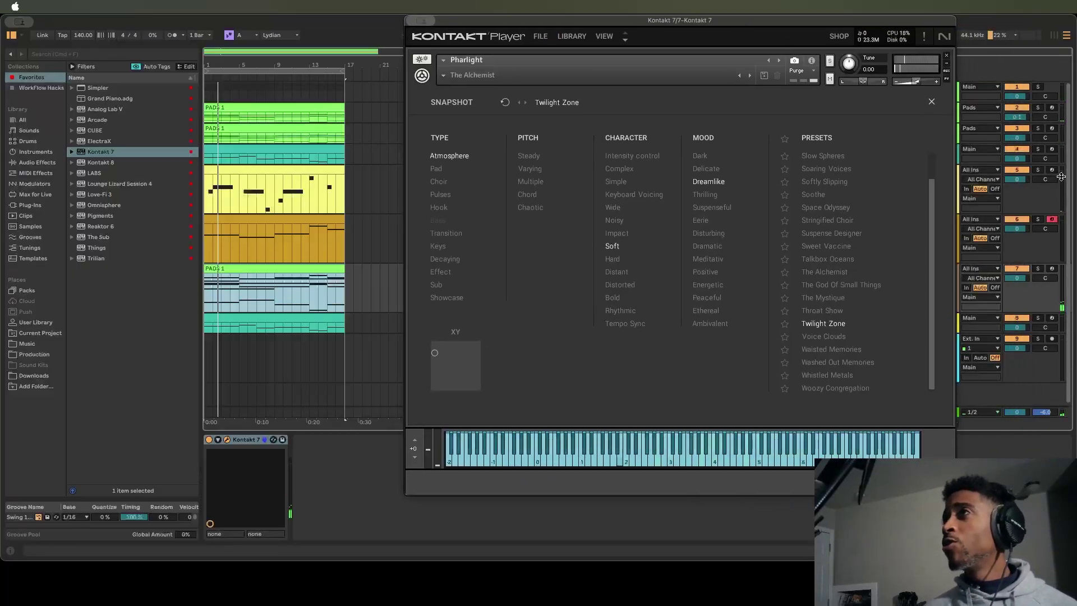
pyautogui.click(1038, 269)
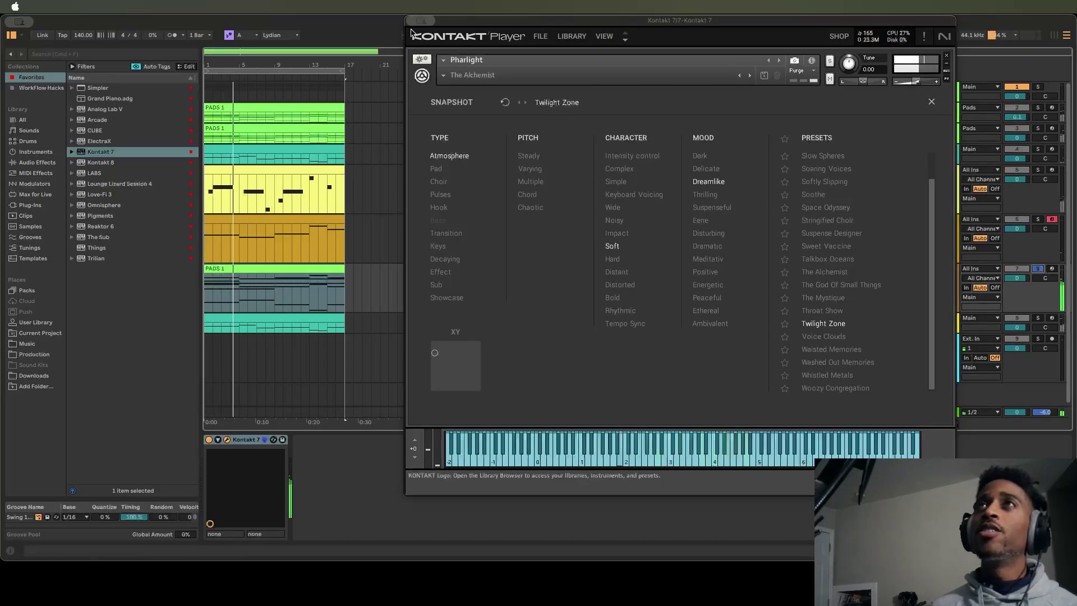
pyautogui.press('super+alt+p')
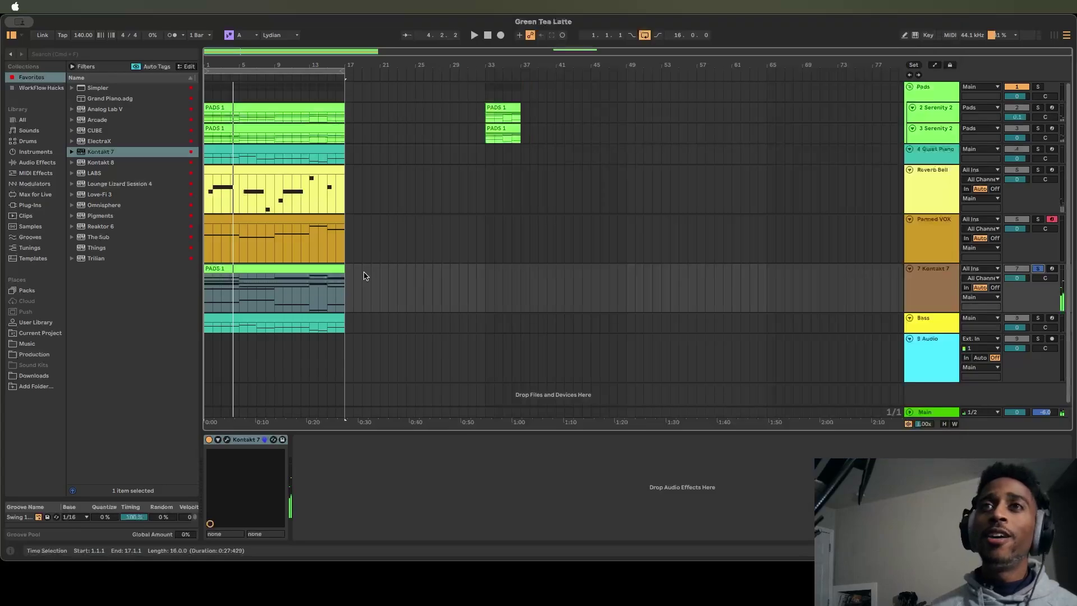
# - Add EQ Eight with a low cut at 212 Hz, a Compressor and a Utility at 125% width after Kontakt 7
pyautogui.click(28, 162)
pyautogui.doubleClick(100, 263)
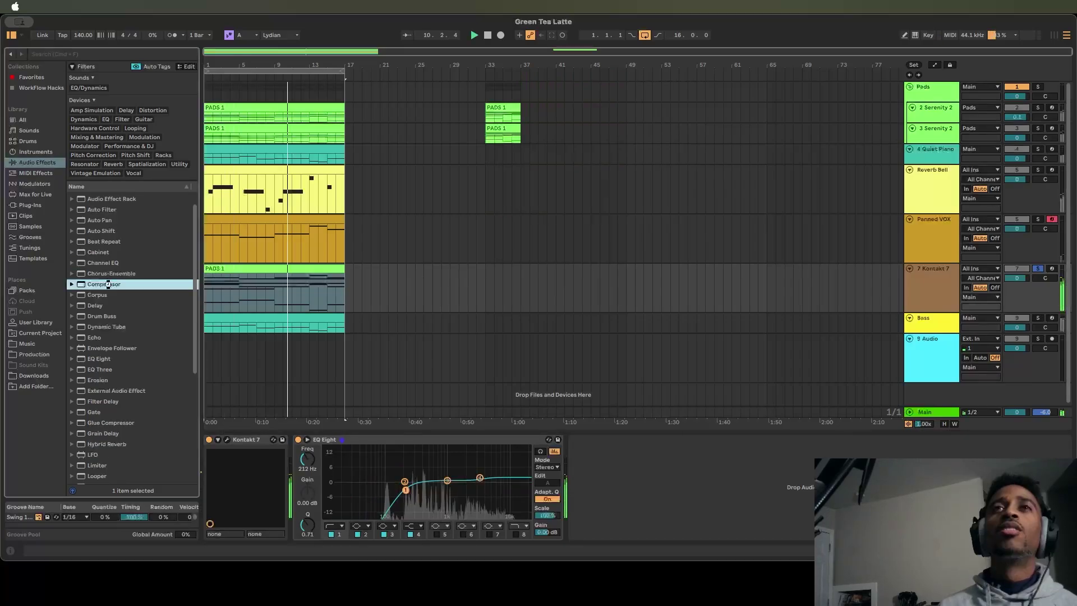
pyautogui.moveTo(104, 283); pyautogui.dragTo(664, 499)
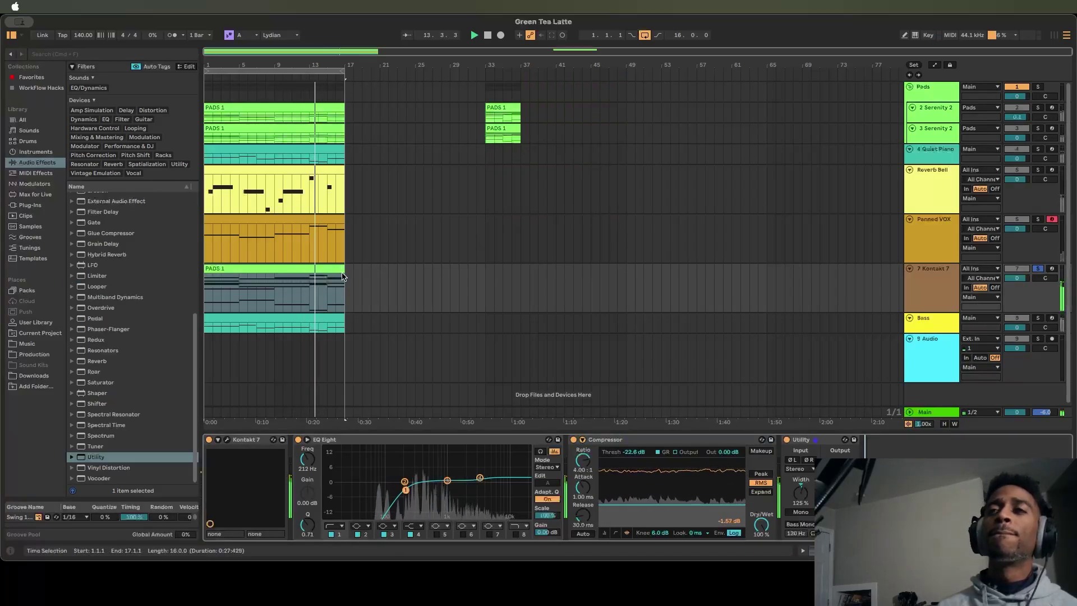
# - Move the Kontakt 7 track into the Pads group below 3 Serenity 2 and show its clip's Utility Gain envelope
pyautogui.click(284, 270)
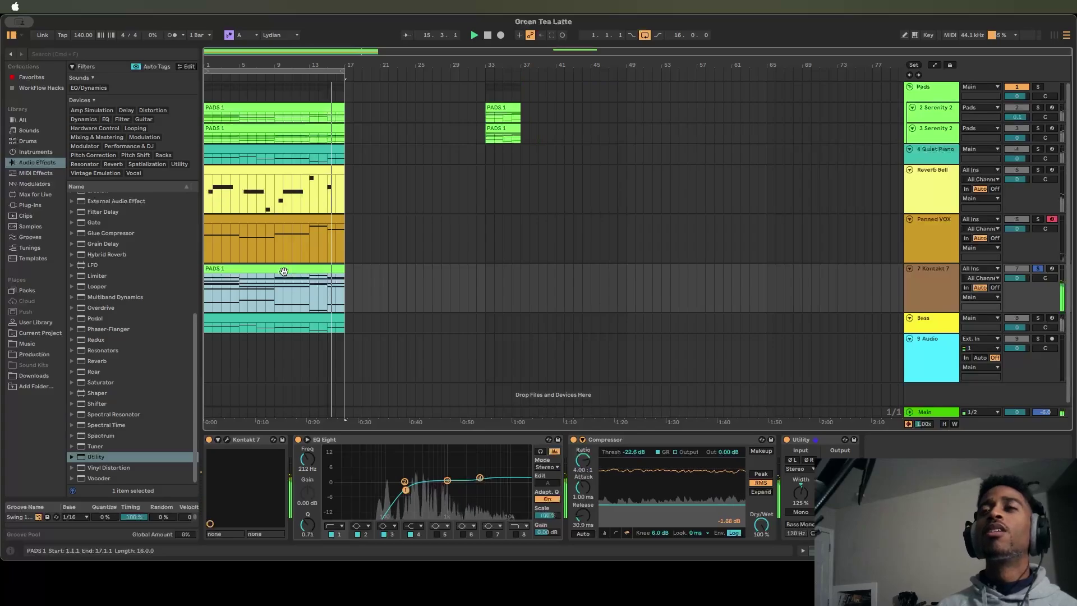
pyautogui.moveTo(931, 269); pyautogui.dragTo(933, 152)
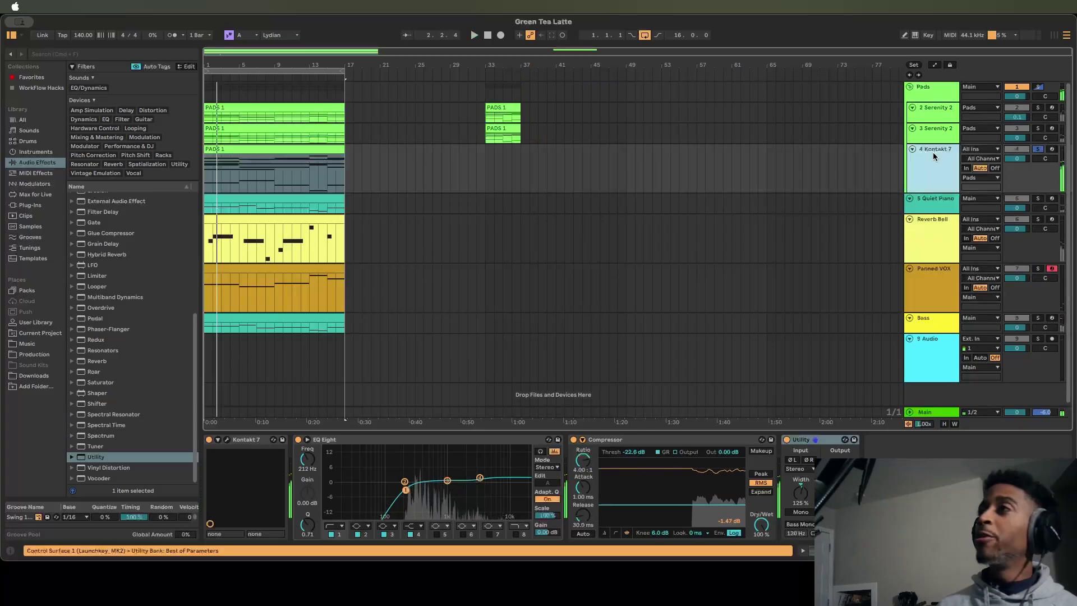
pyautogui.hotkey('shift', 'Tab')
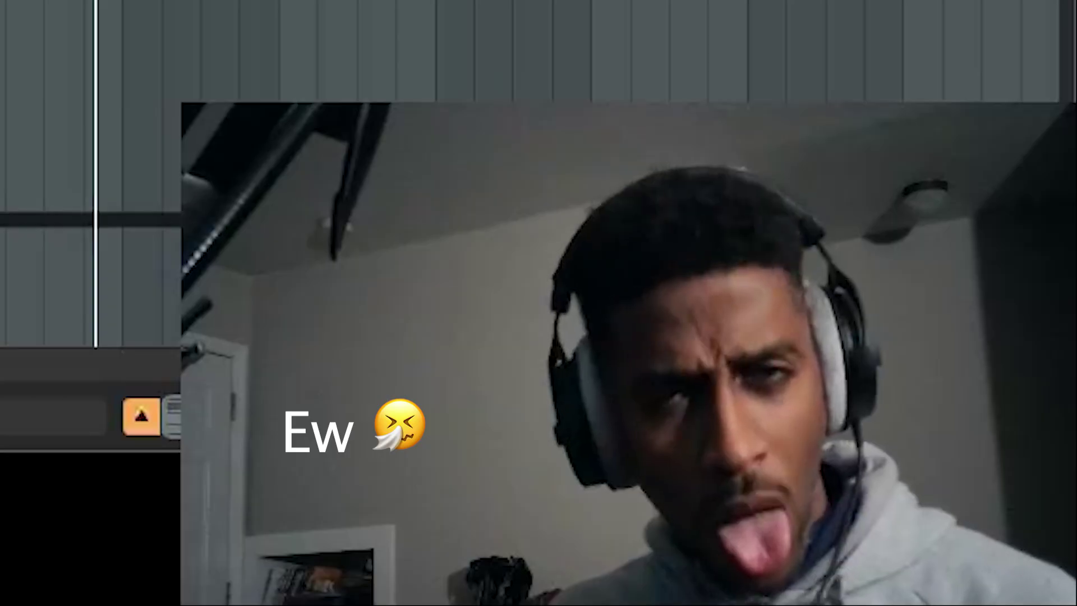
pyautogui.click(943, 153)
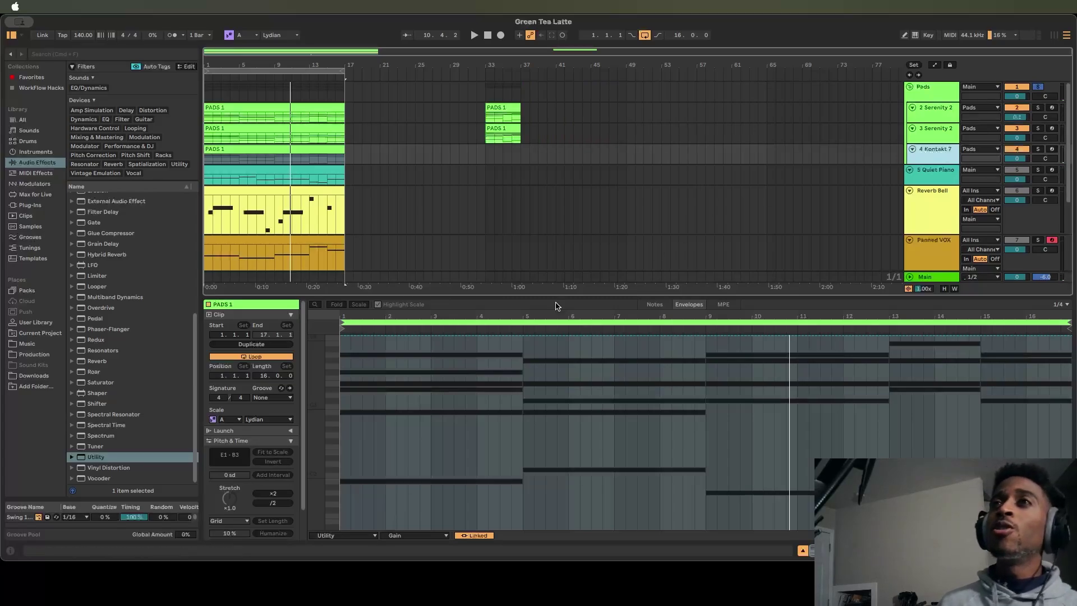
# - Insert a curved rising shape over bars 1 to 4 of the Gain envelope and duplicate it onto bars 5 to 8
pyautogui.click(522, 362)
pyautogui.press('space')
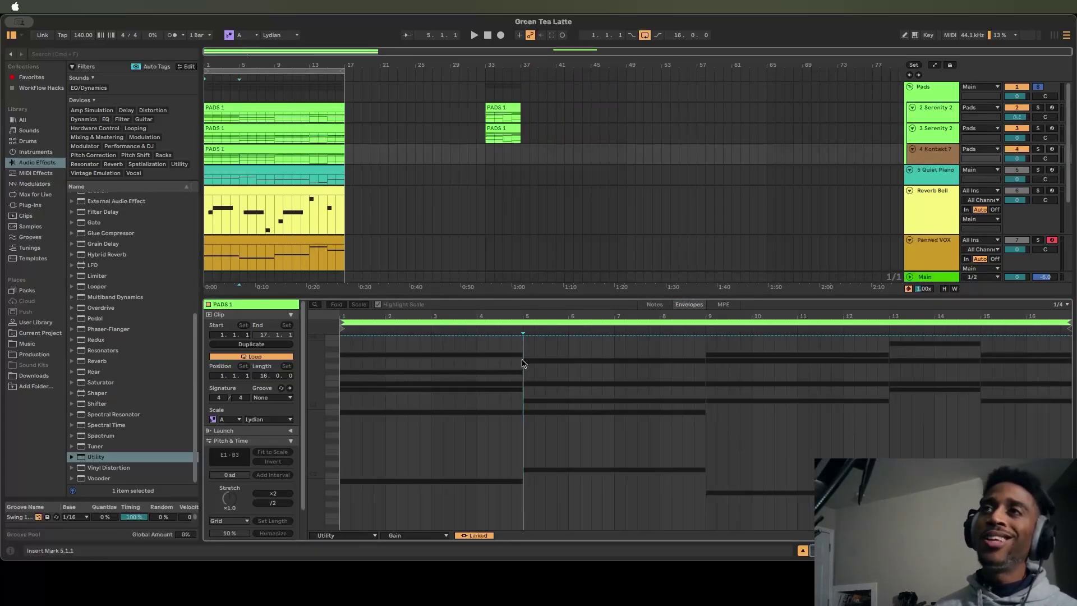
pyautogui.moveTo(522, 362); pyautogui.dragTo(340, 362)
pyautogui.rightClick(396, 376)
pyautogui.click(412, 542)
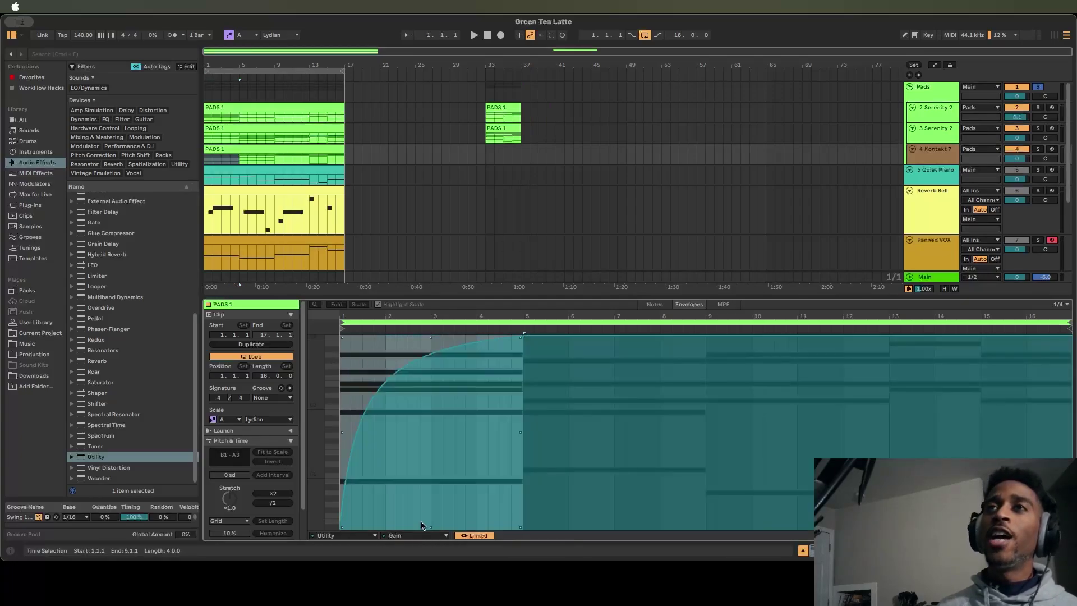
pyautogui.press('super+d')
# - Pull the envelope's peak back before the end of bar 4 and bow the falling line outward down to bar 5
pyautogui.click(533, 343)
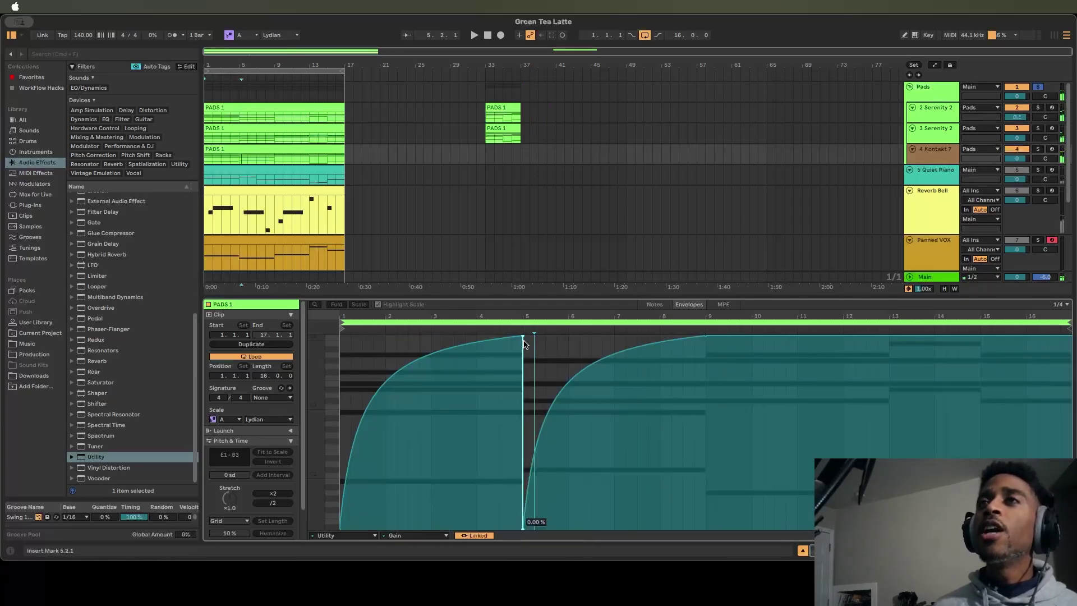
pyautogui.moveTo(524, 340); pyautogui.dragTo(508, 379)
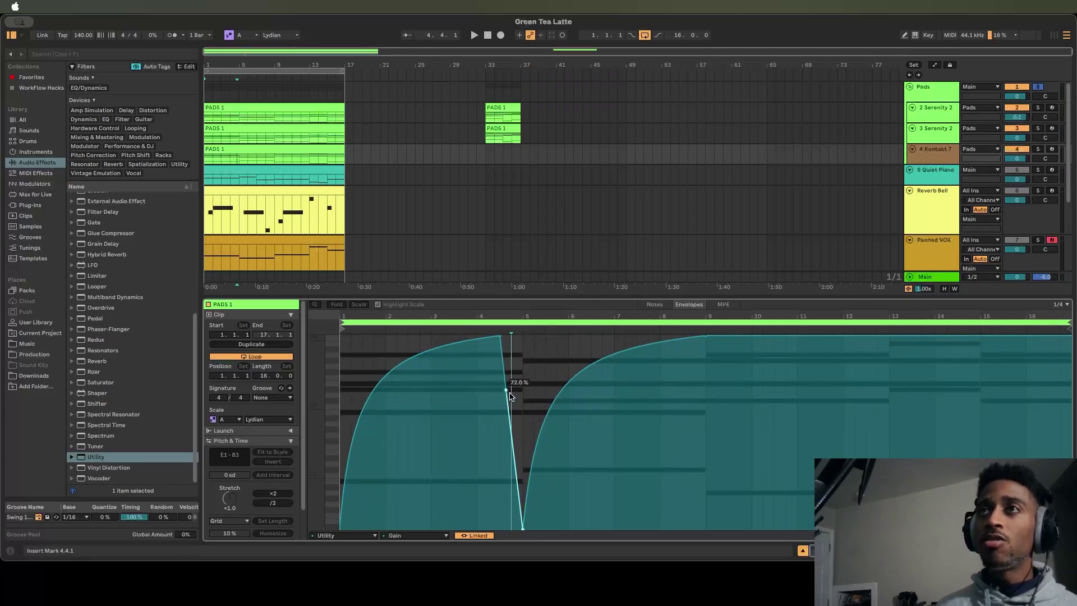
pyautogui.moveTo(506, 392); pyautogui.dragTo(511, 443)
pyautogui.click(511, 418)
# - Duplicate the reshaped gain swell from bars 1 to 4 across the rest of the 16-bar clip and play it back
pyautogui.moveTo(511, 377); pyautogui.dragTo(344, 377)
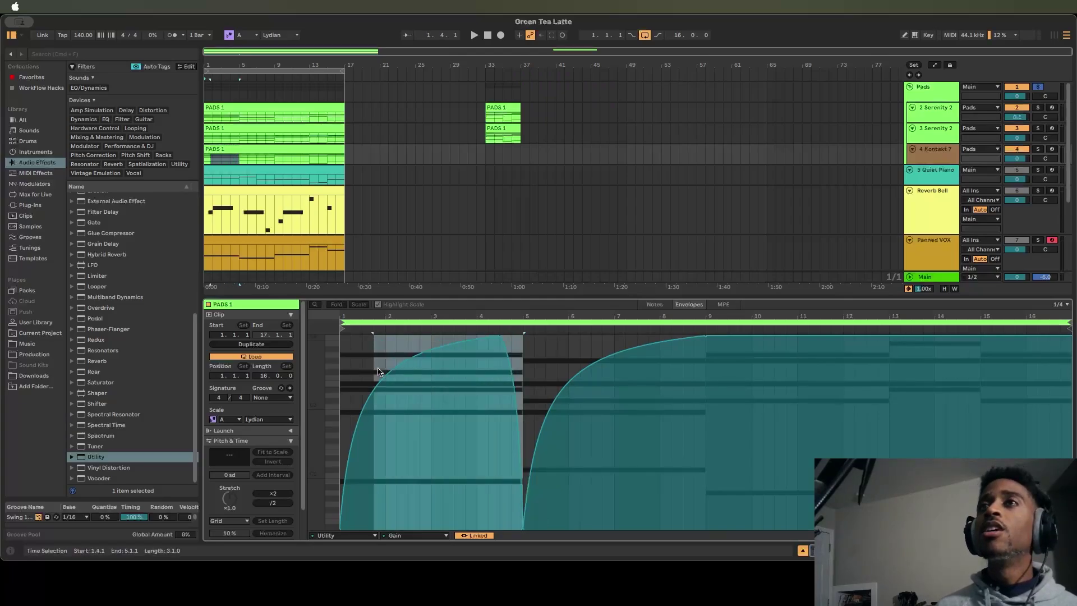
pyautogui.press('super+d')
pyautogui.press('super+d')
pyautogui.press('super+d')
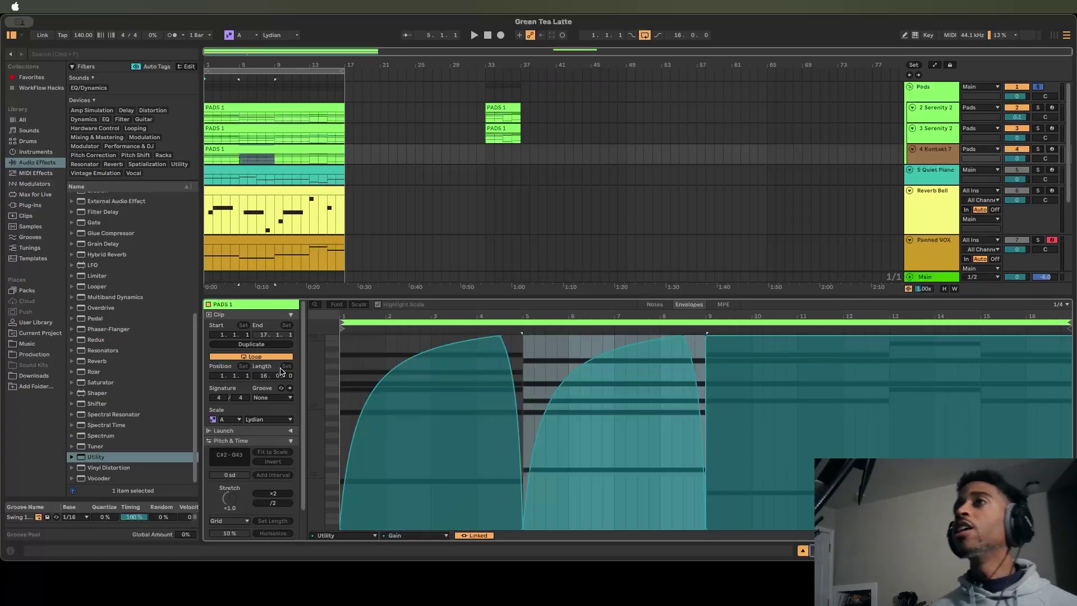
pyautogui.press('space')
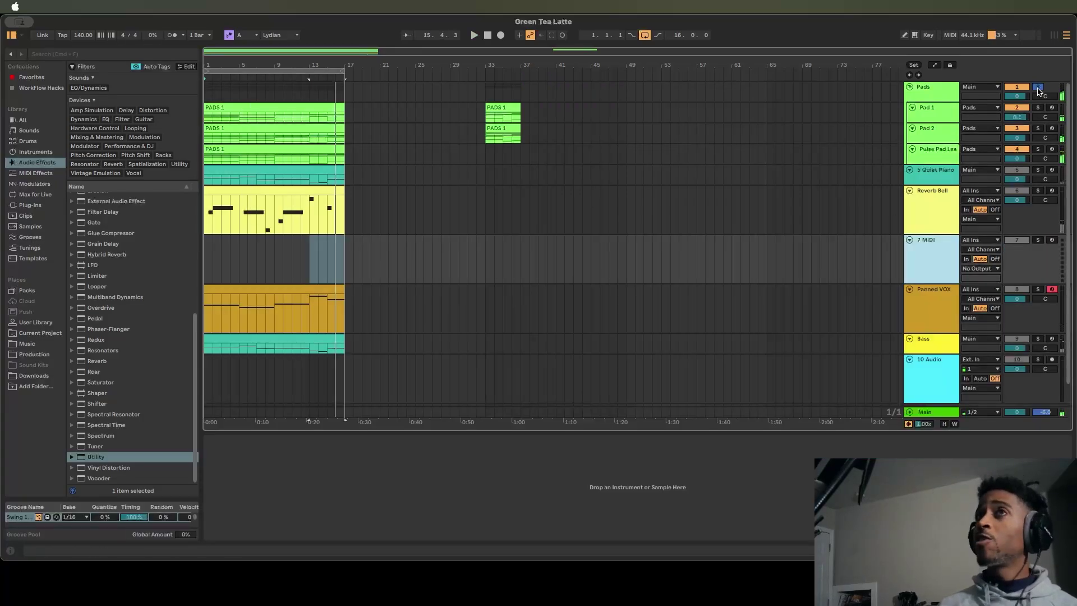
# - Unsolo the Pads group, play the full loop and pan Pad 1 and the piano left, Pad 2 and the pulse pad right
pyautogui.click(1038, 88)
pyautogui.press('space')
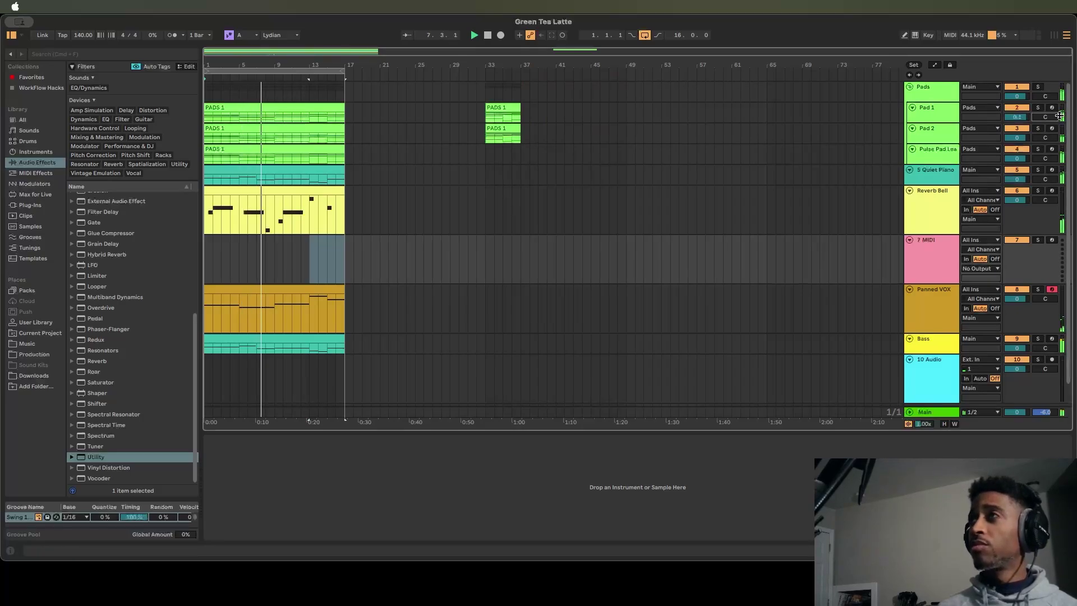
pyautogui.moveTo(1059, 116); pyautogui.dragTo(1060, 129)
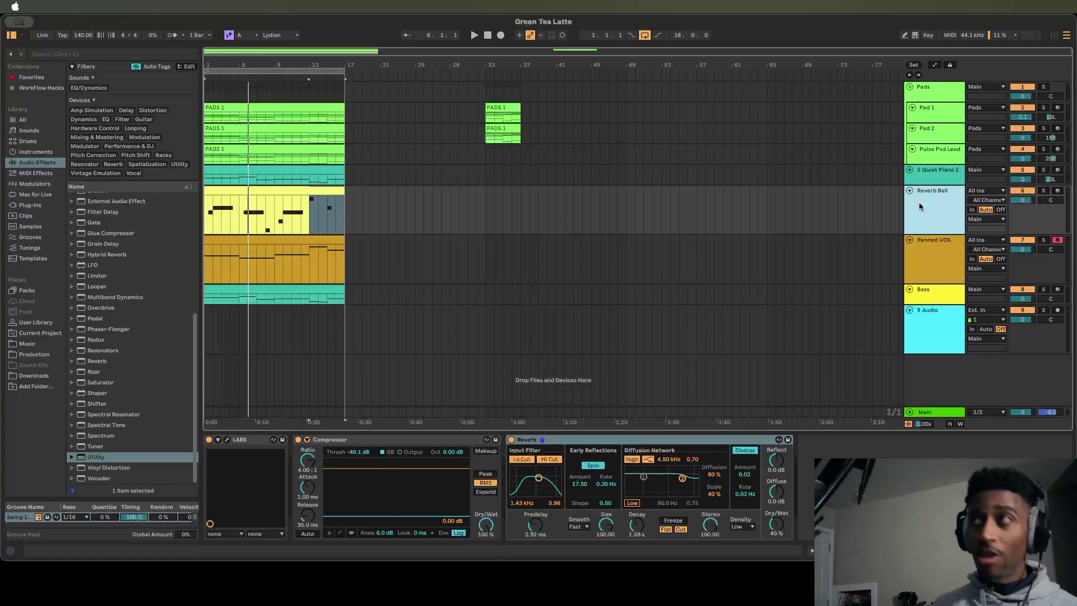
# - Duplicate the Reverb Bell track and open the LABS plug-in on the copy
pyautogui.press('super+d')
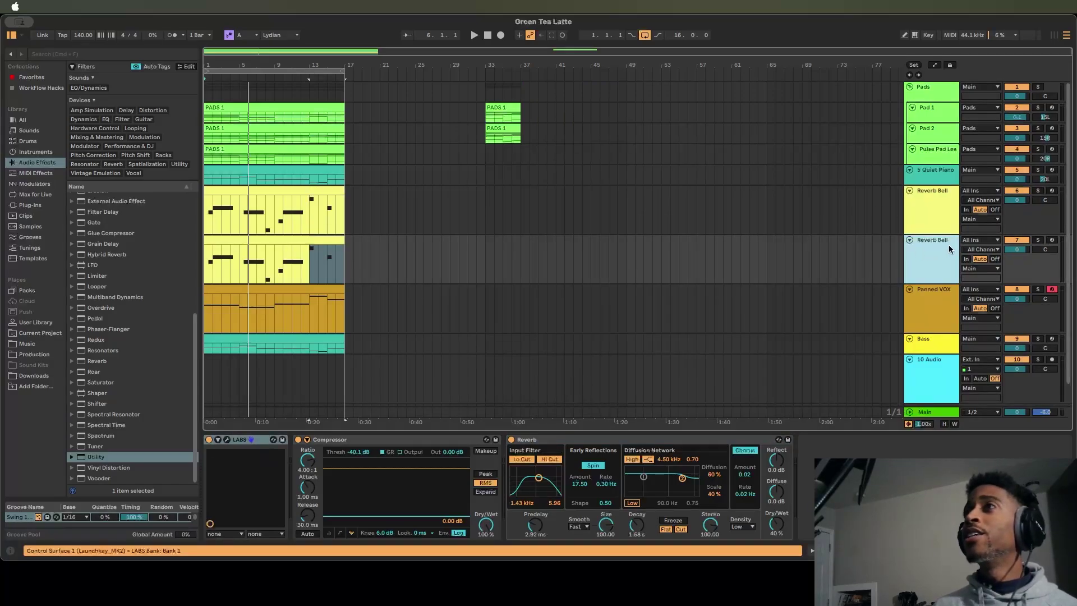
pyautogui.click(228, 440)
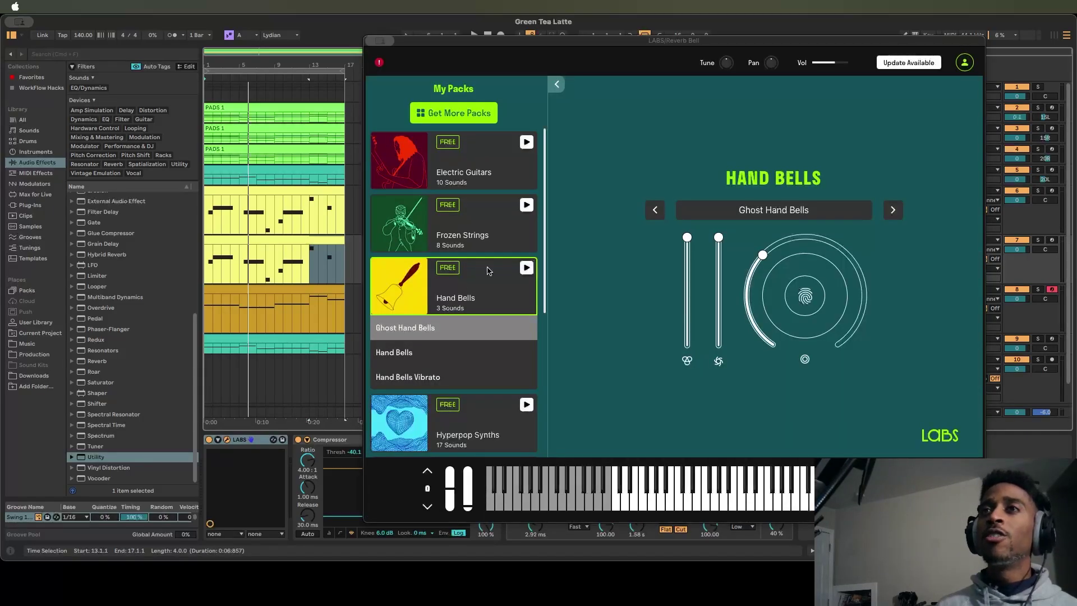
# - Load the Violin sound from the Frozen Strings pack in LABS while the loop plays, and close the plug-in window
pyautogui.press('space')
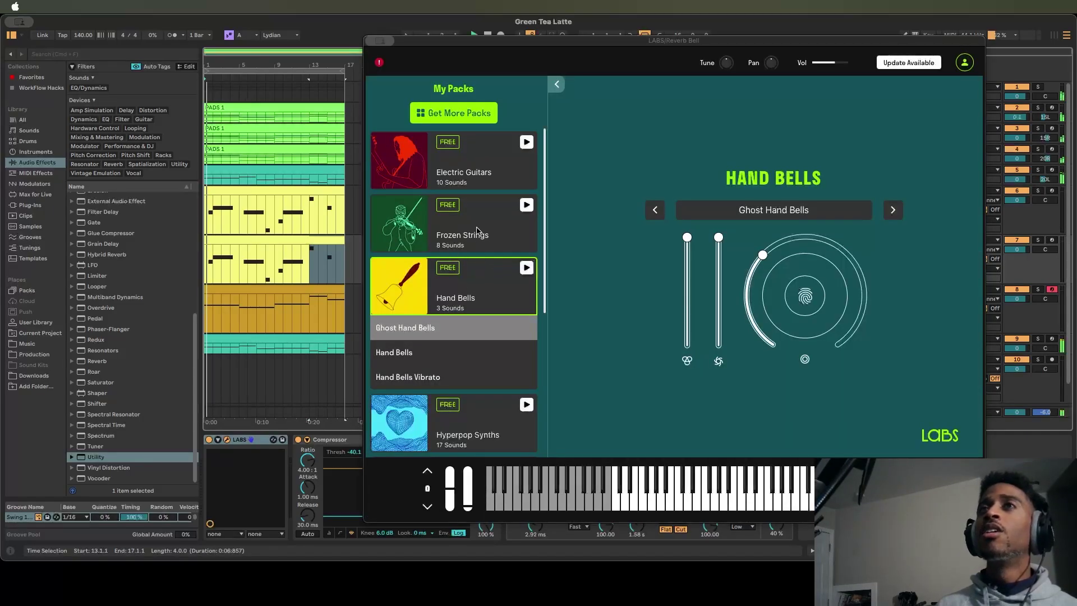
pyautogui.click(476, 233)
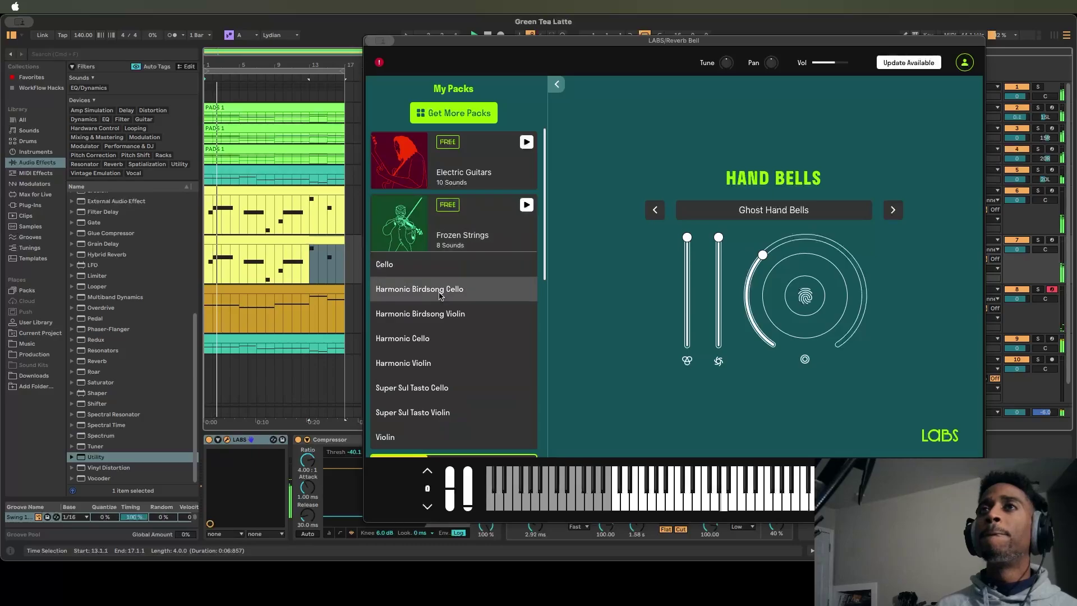
pyautogui.click(404, 437)
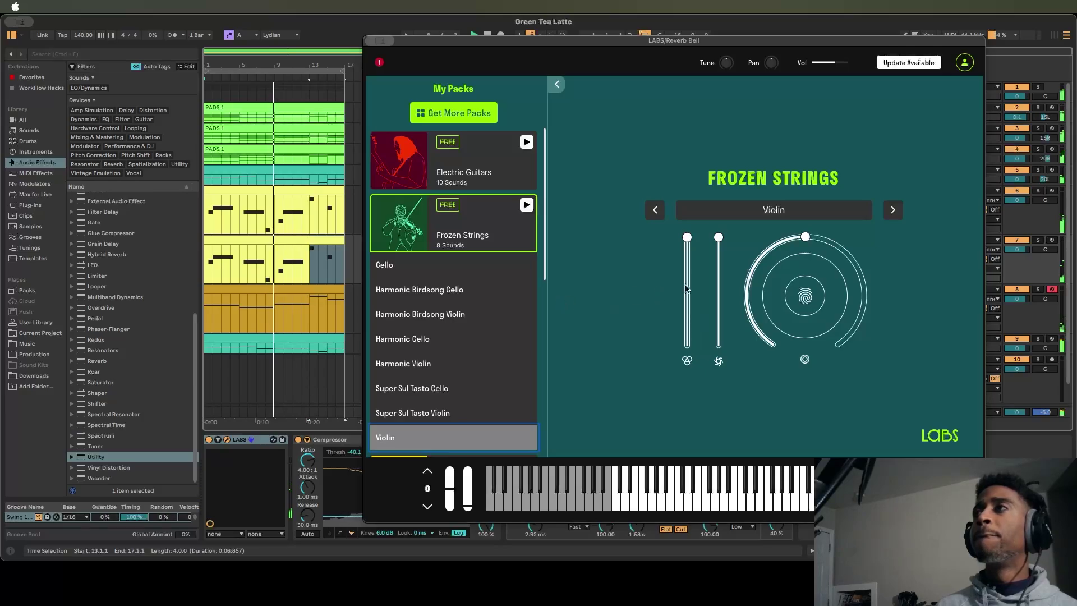
pyautogui.click(384, 41)
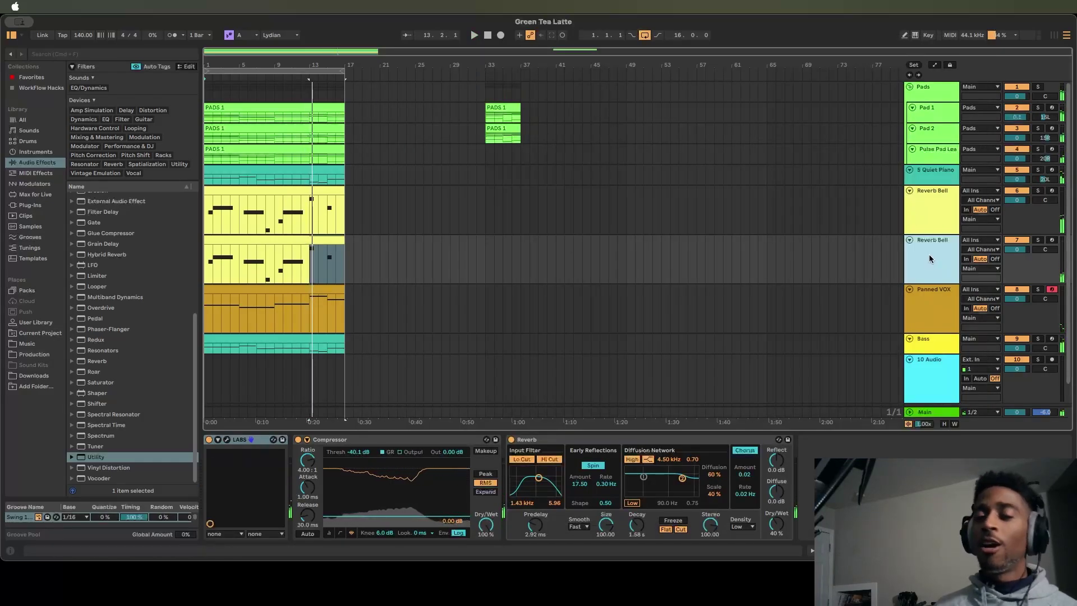
# - Rename the duplicated Reverb Bell track to Violin Reverb
pyautogui.press('super+r')
pyautogui.write('Violin')
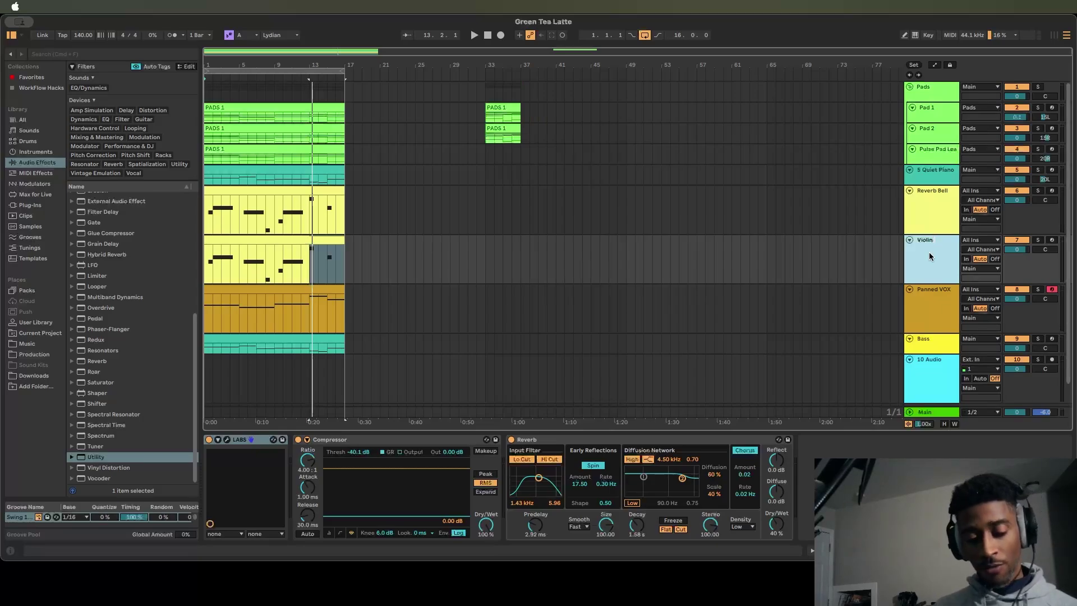
pyautogui.press('Return')
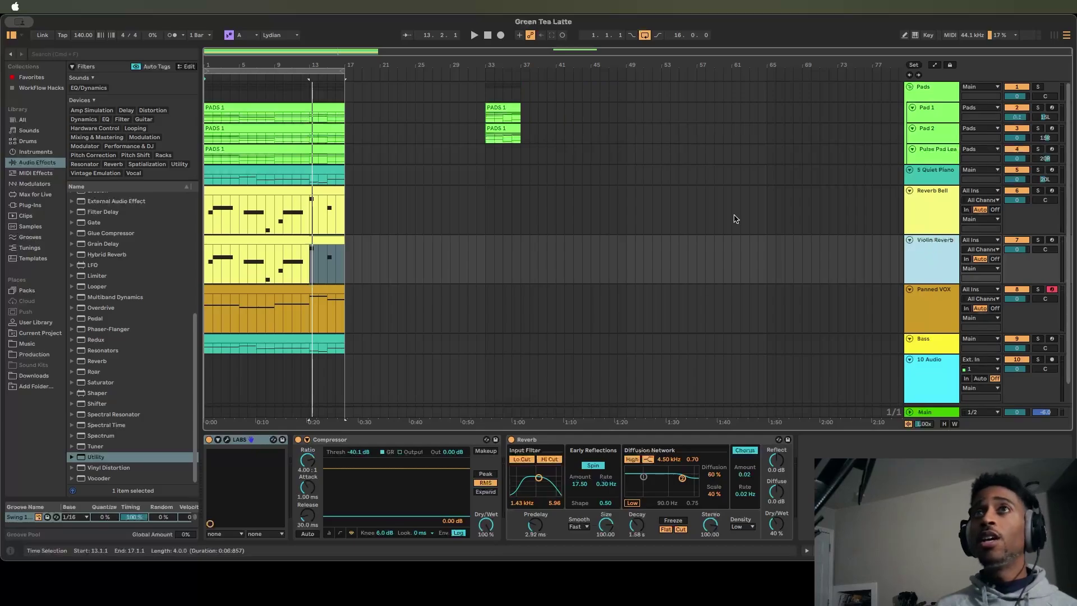
# - Play the loop from bar 1 and pan the Reverb Bell track to 20L
pyautogui.press('space')
pyautogui.press('space')
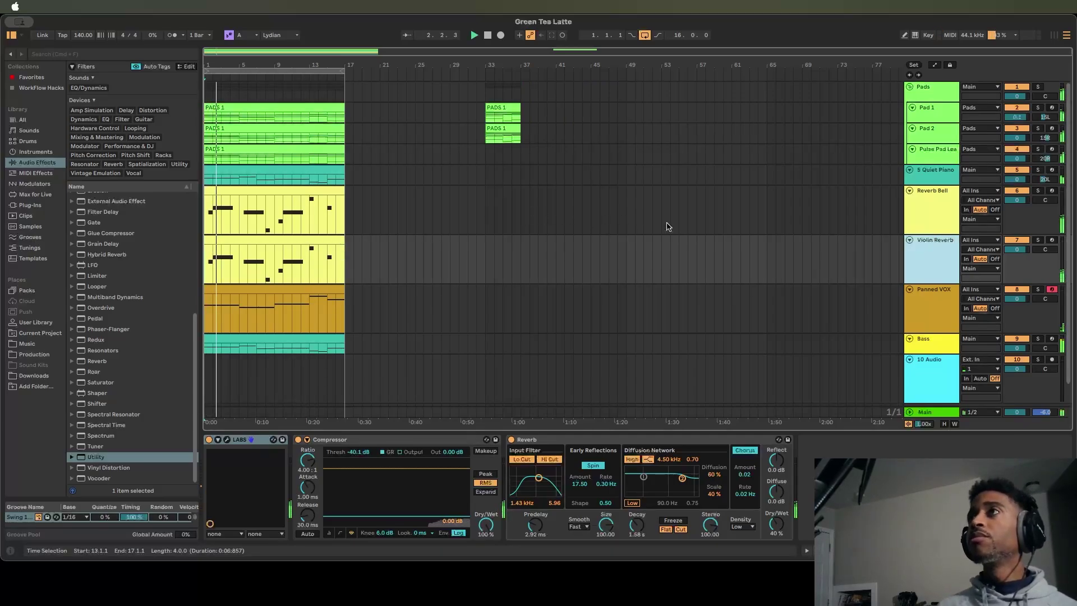
pyautogui.click(1046, 250)
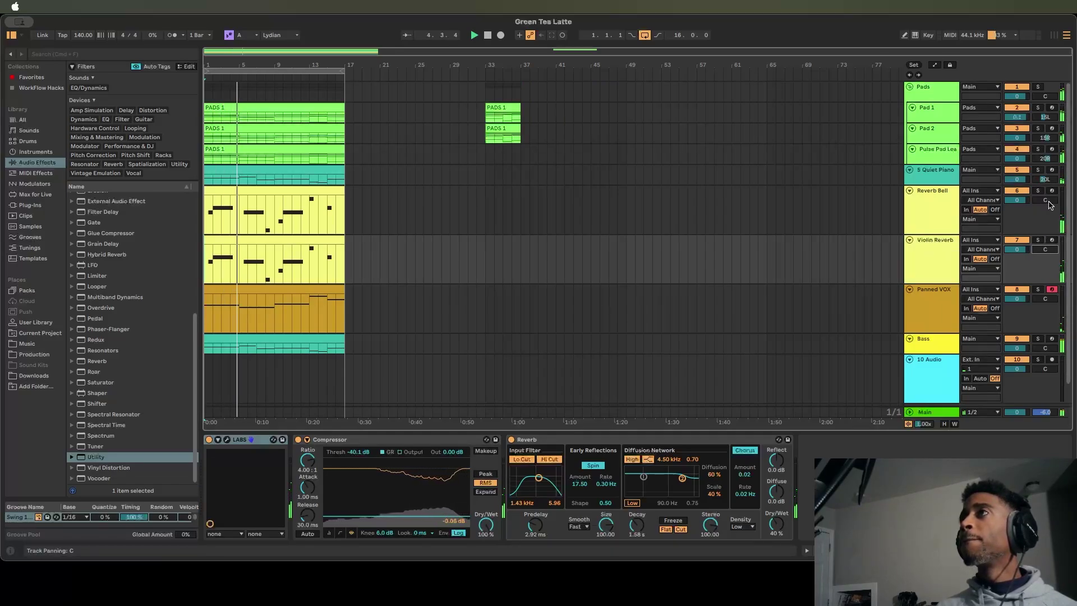
pyautogui.scroll(-10, 1049, 203)
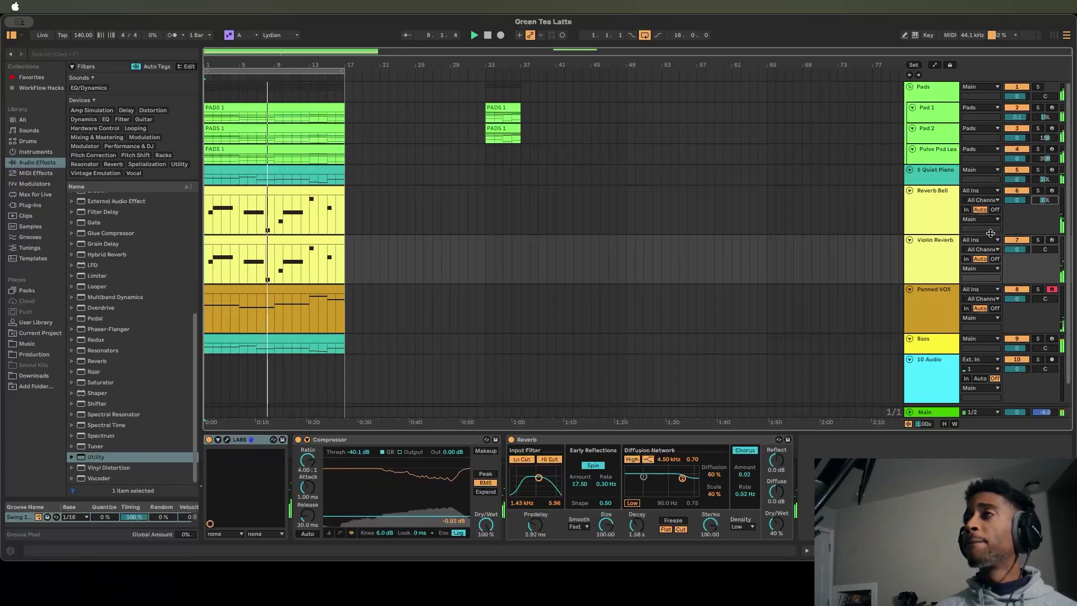
# - Reduce the height of the Reverb Bell, Violin Reverb and Panned VOX tracks to match the compact tracks
pyautogui.click(934, 205)
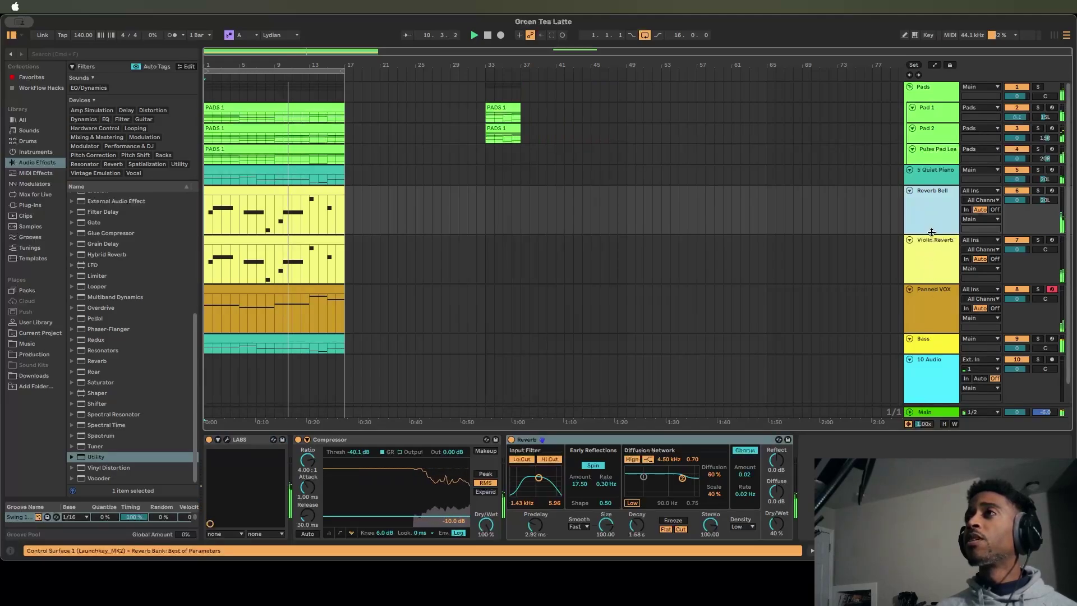
pyautogui.moveTo(931, 234); pyautogui.dragTo(928, 203)
pyautogui.moveTo(933, 254); pyautogui.dragTo(933, 226)
pyautogui.moveTo(935, 273); pyautogui.dragTo(937, 250)
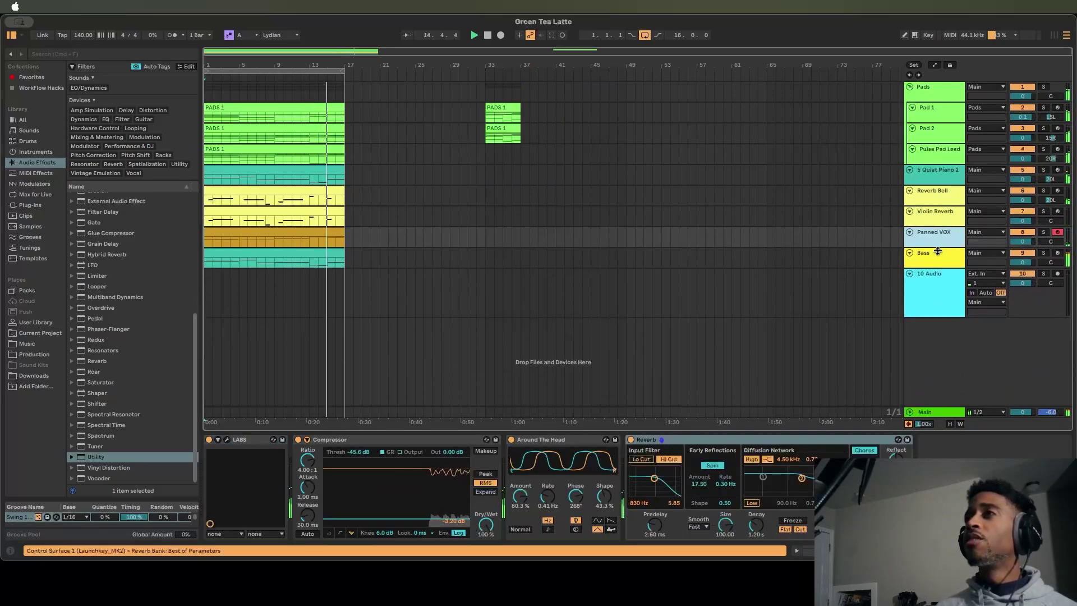
# - Replace the empty audio track with a MagicDrum 2 instrument track and choose the Vibrant Vortex preset
pyautogui.click(931, 288)
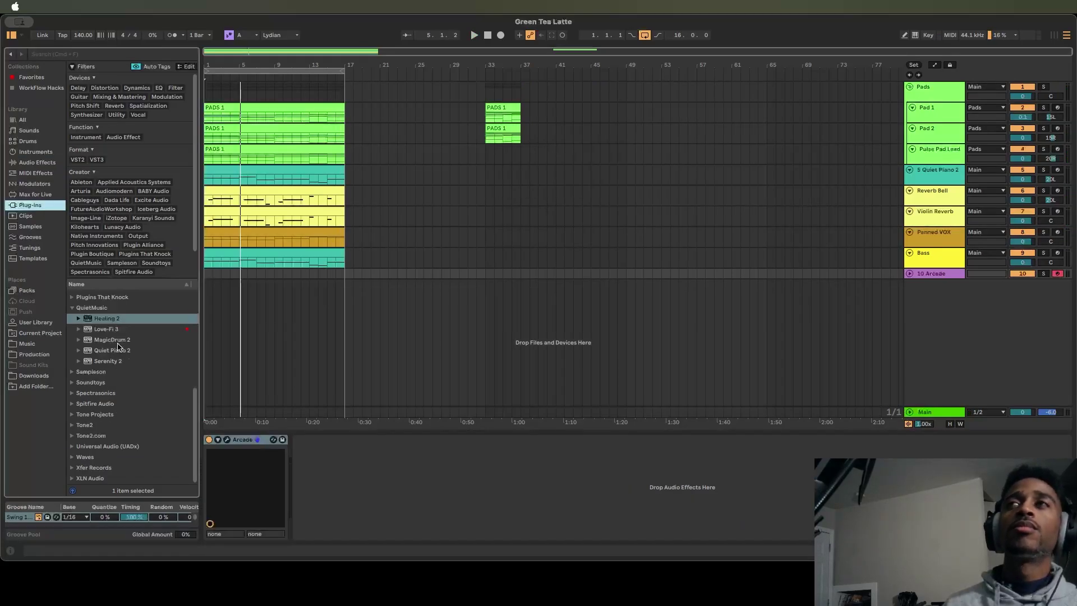
pyautogui.doubleClick(118, 341)
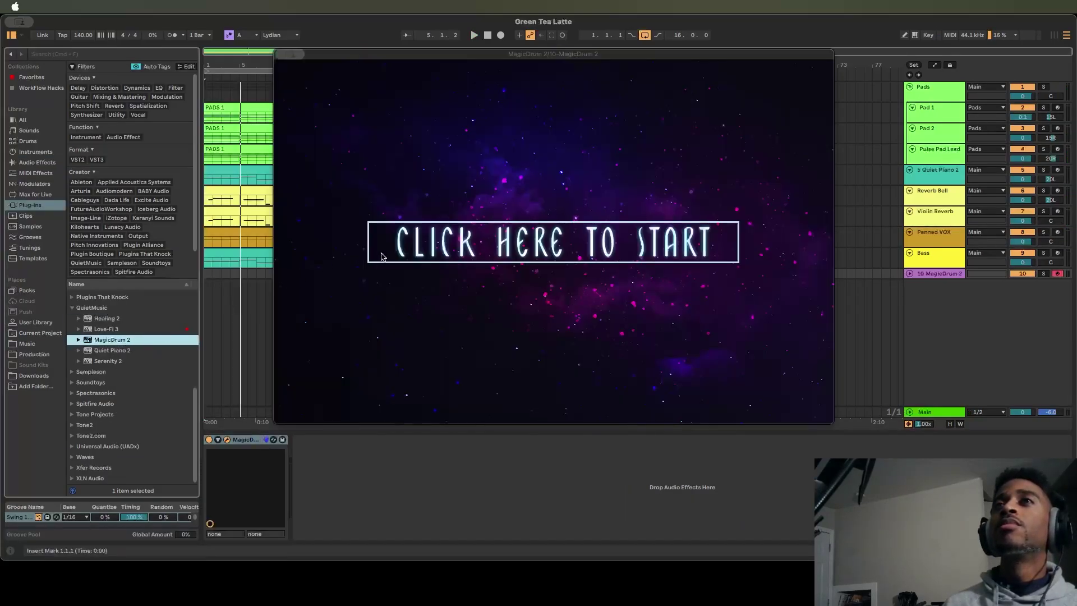
pyautogui.click(381, 256)
pyautogui.click(553, 85)
pyautogui.click(598, 124)
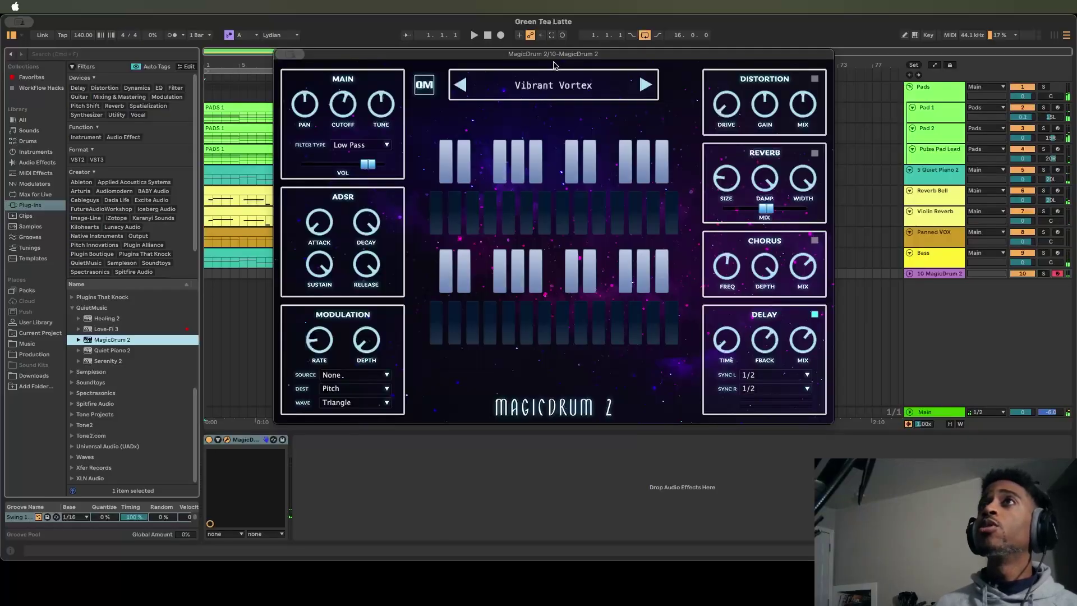
# - Move the MagicDrum 2 window off the clip's notes, listen to the 16-bar part and close the window
pyautogui.moveTo(556, 56); pyautogui.dragTo(731, 47)
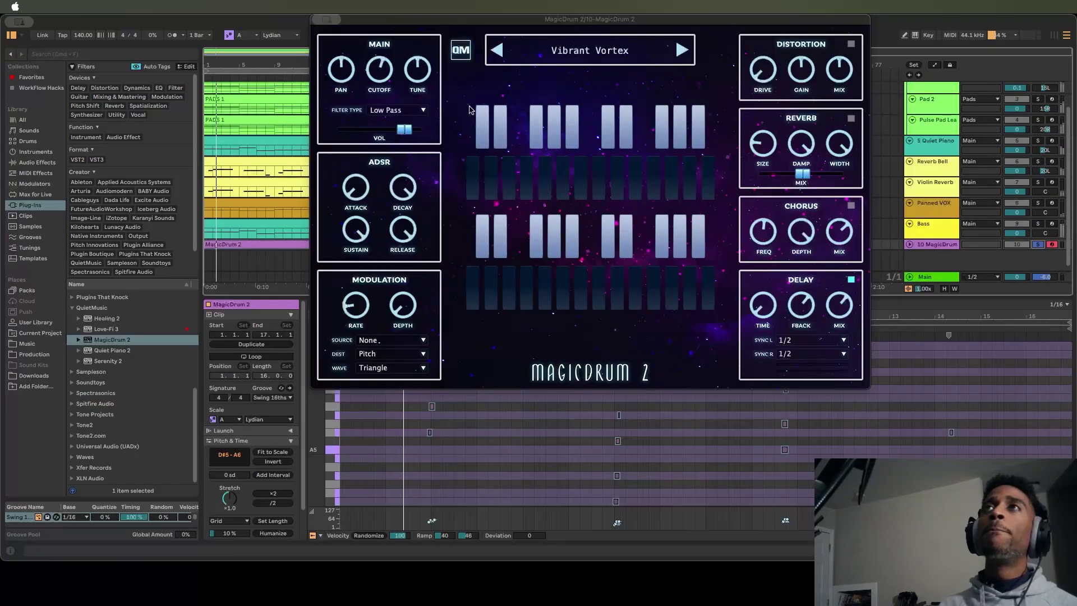
pyautogui.moveTo(473, 19); pyautogui.dragTo(145, 23)
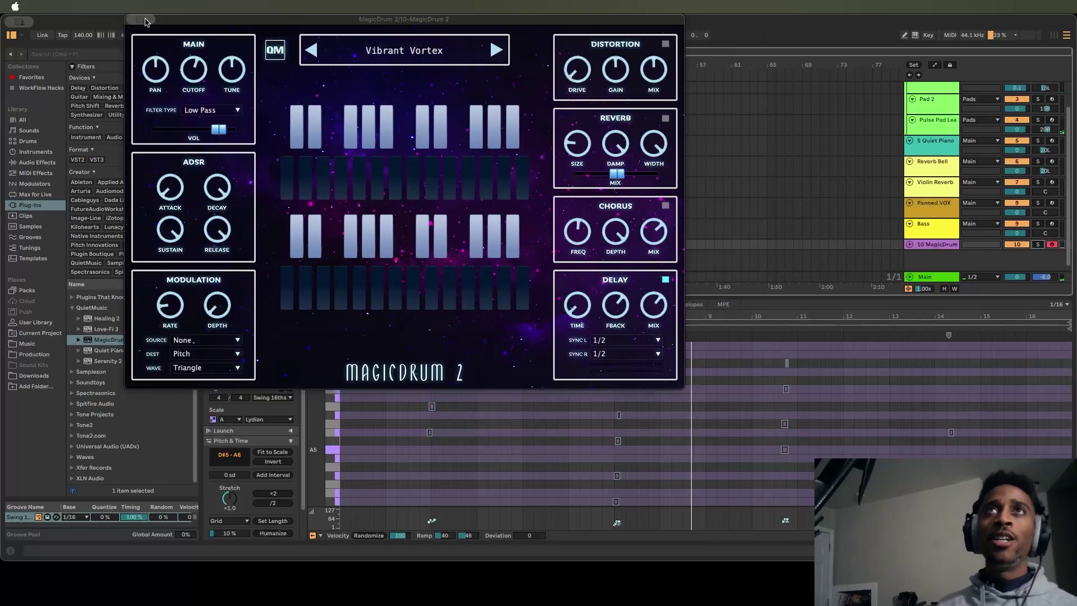
pyautogui.press('super+alt+p')
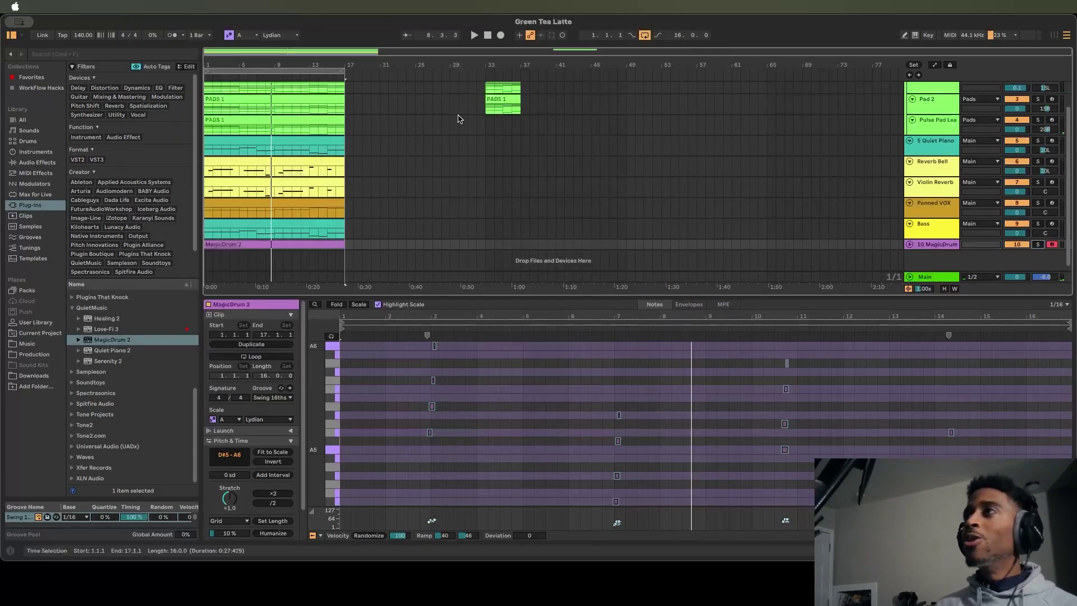
# - Add OTT at about 25% amount, a Glue Compressor and S1 Imager Stereo to the MagicDrum 2 track
pyautogui.click(952, 247)
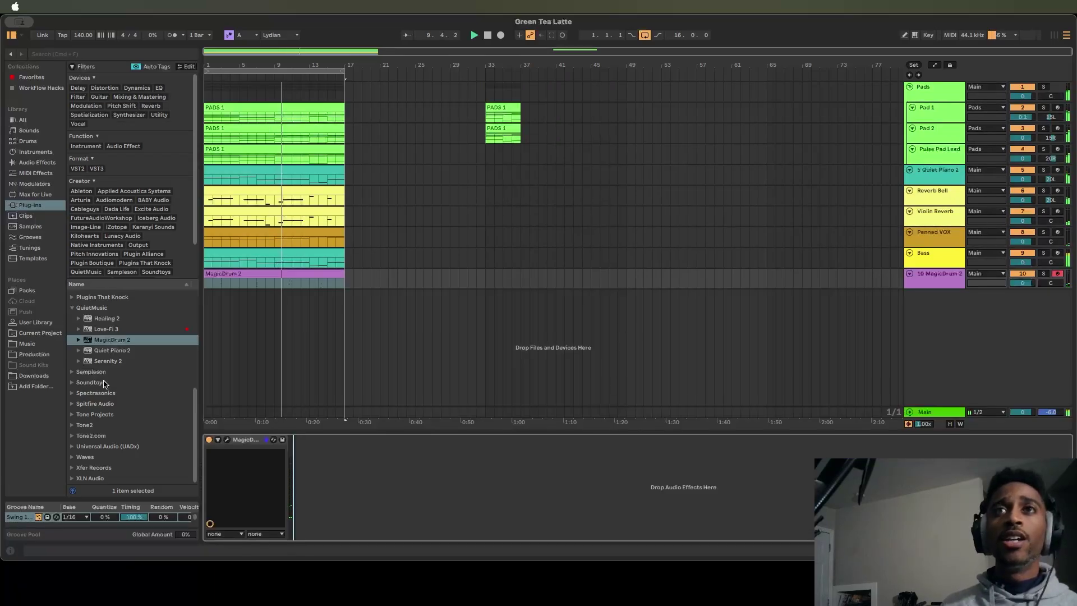
pyautogui.click(195, 429)
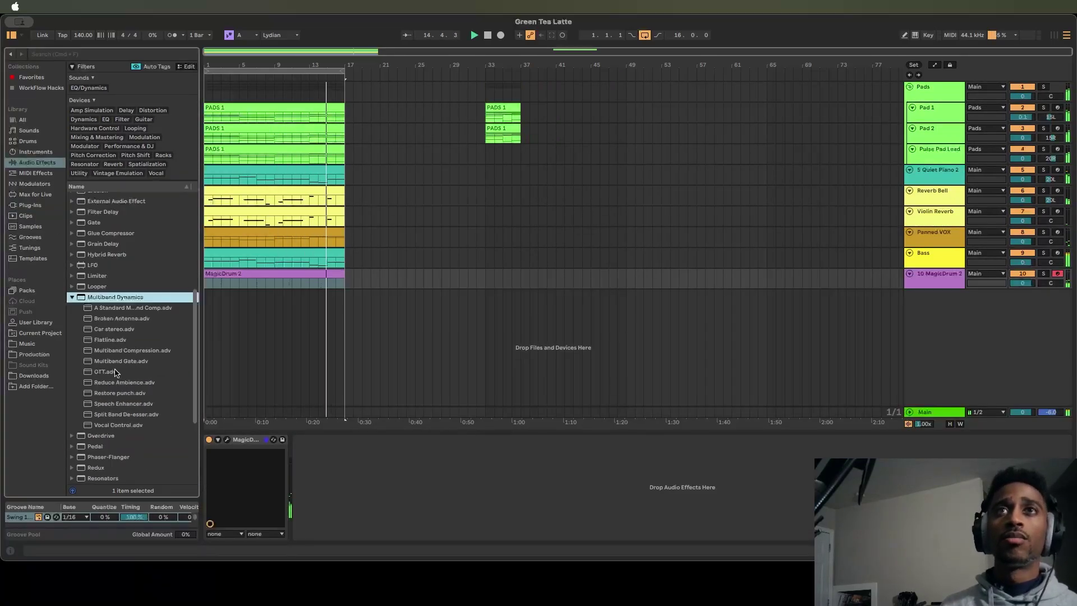
pyautogui.doubleClick(106, 372)
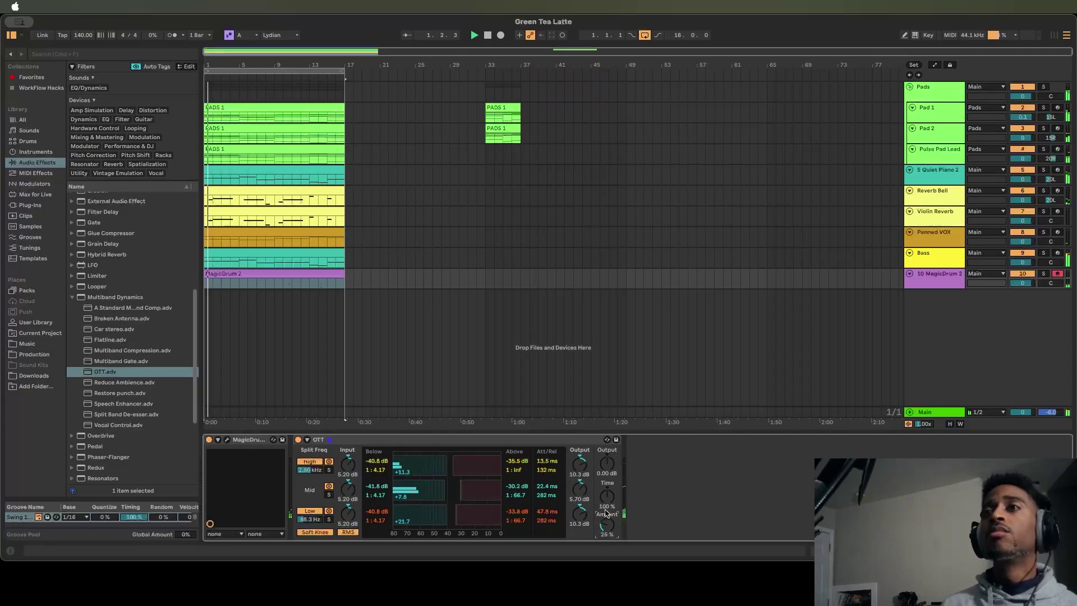
pyautogui.doubleClick(111, 233)
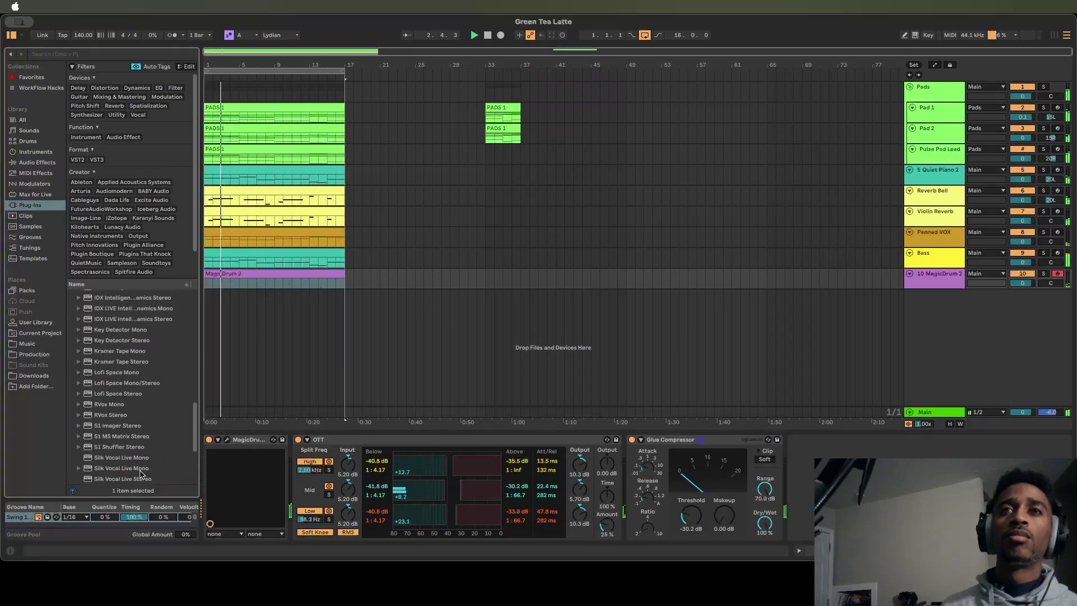
pyautogui.doubleClick(117, 394)
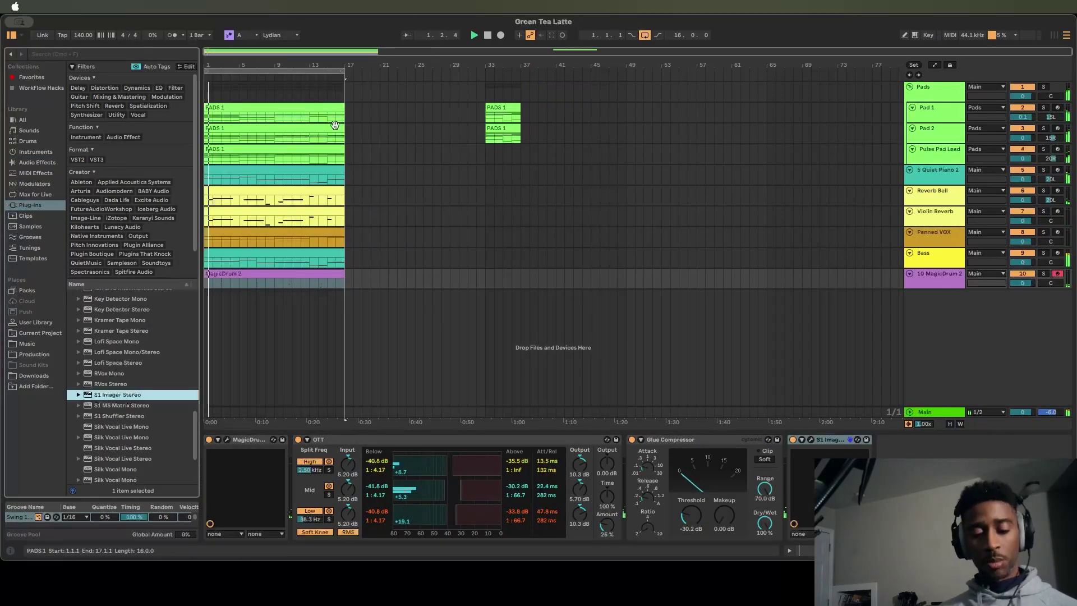
# - Delete the two spare PADS 1 clips at bar 33 on Pad 1 and Pad 2, and select the whole 16-bar loop
pyautogui.click(500, 107)
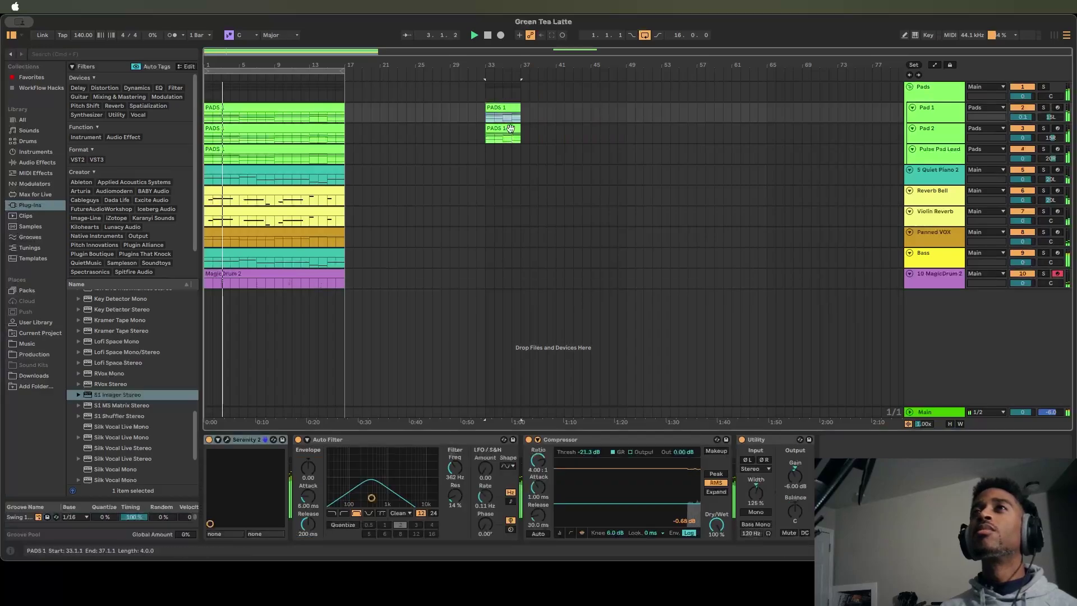
pyautogui.keyDown('shift'); pyautogui.click(510, 128); pyautogui.keyUp('shift')
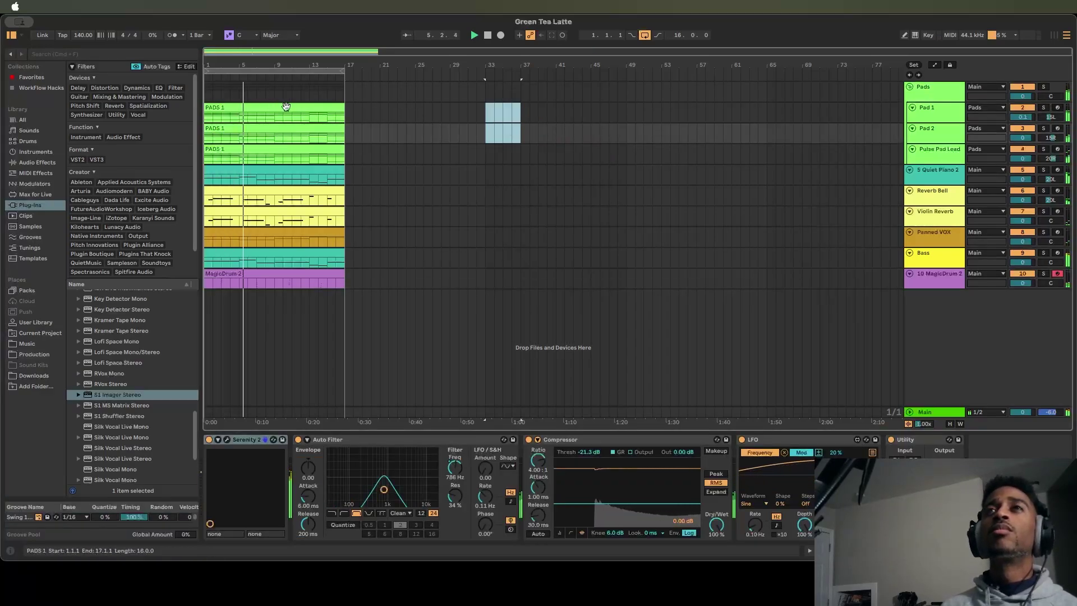
pyautogui.click(290, 70)
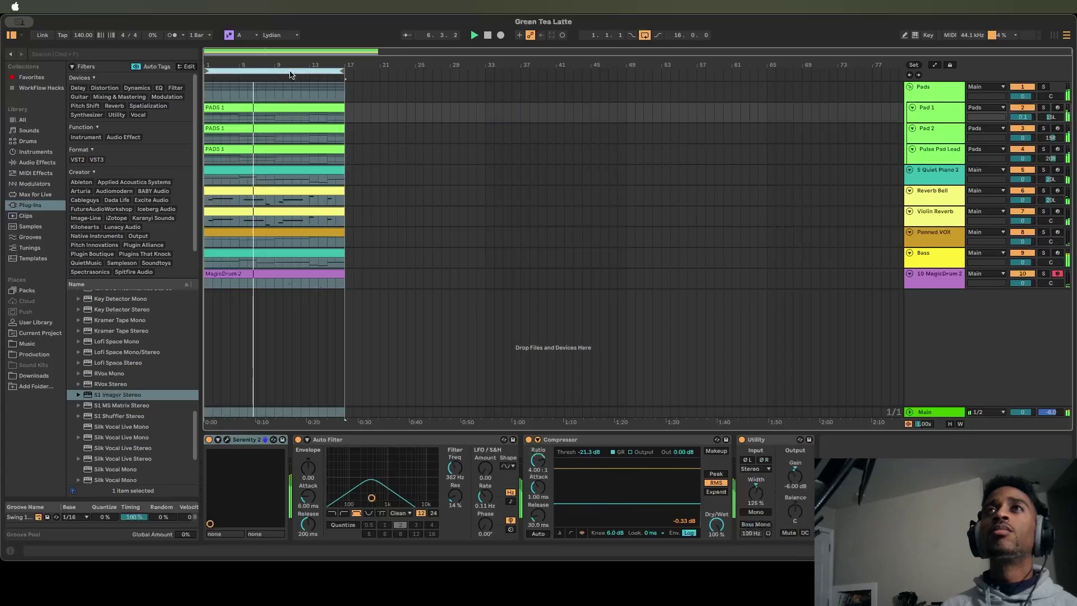